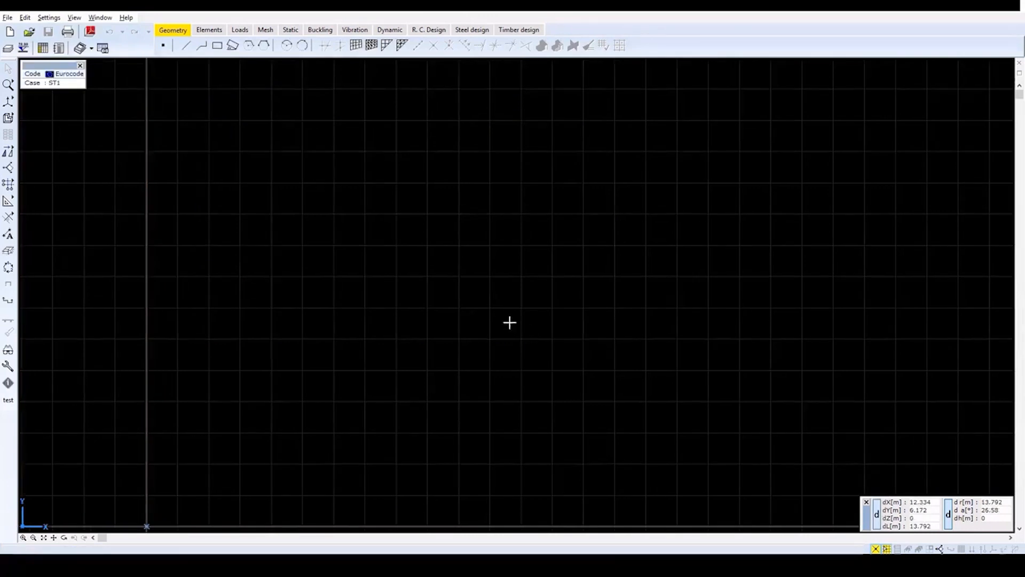
Step: Set the cursor step to 0.2 m in the X, Y and Z directions
click(55, 19)
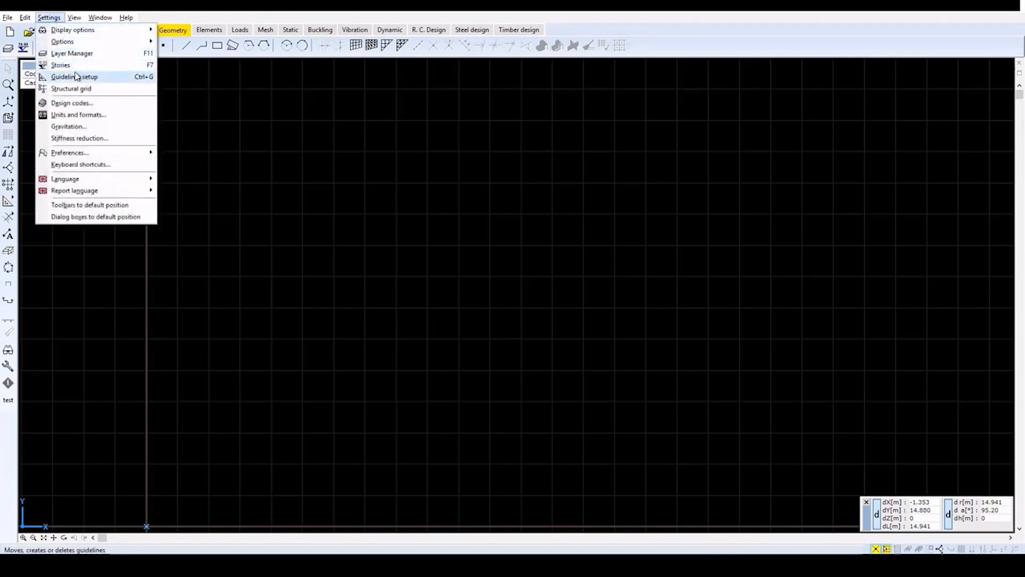
mouse_move(105, 42)
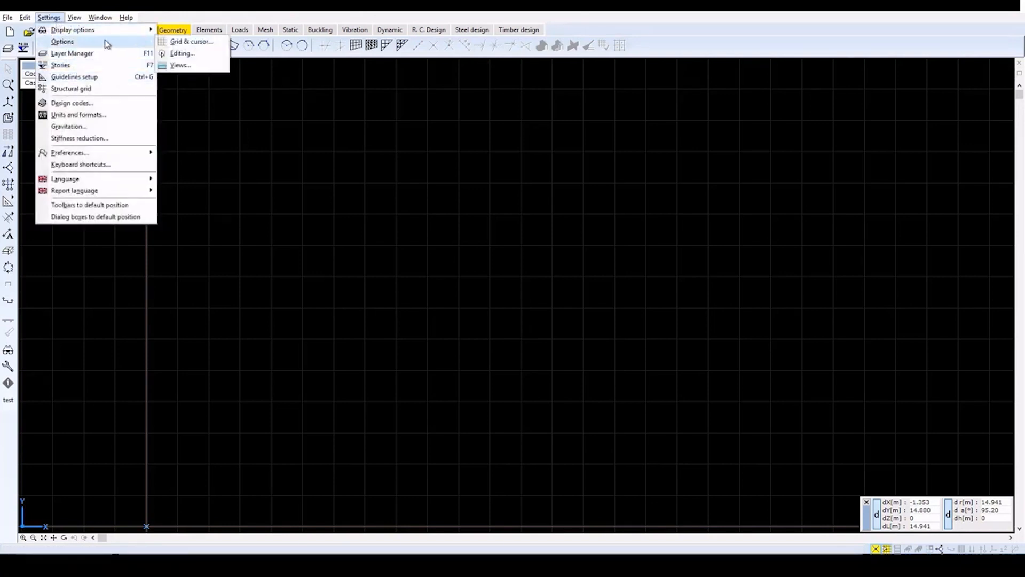
click(191, 42)
double_click(572, 241)
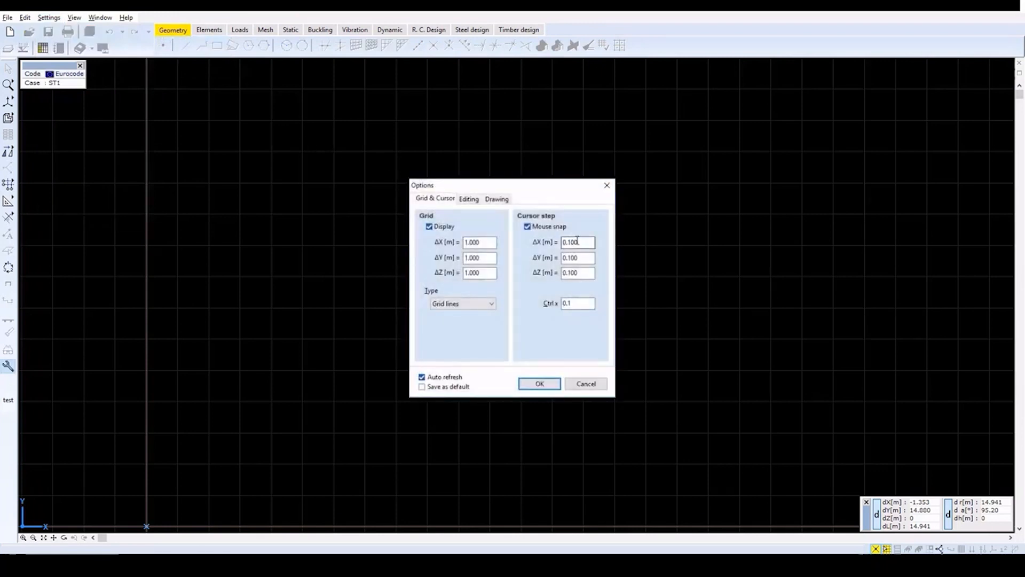
text(0.2)
key(Tab)
text(0)
key(Tab)
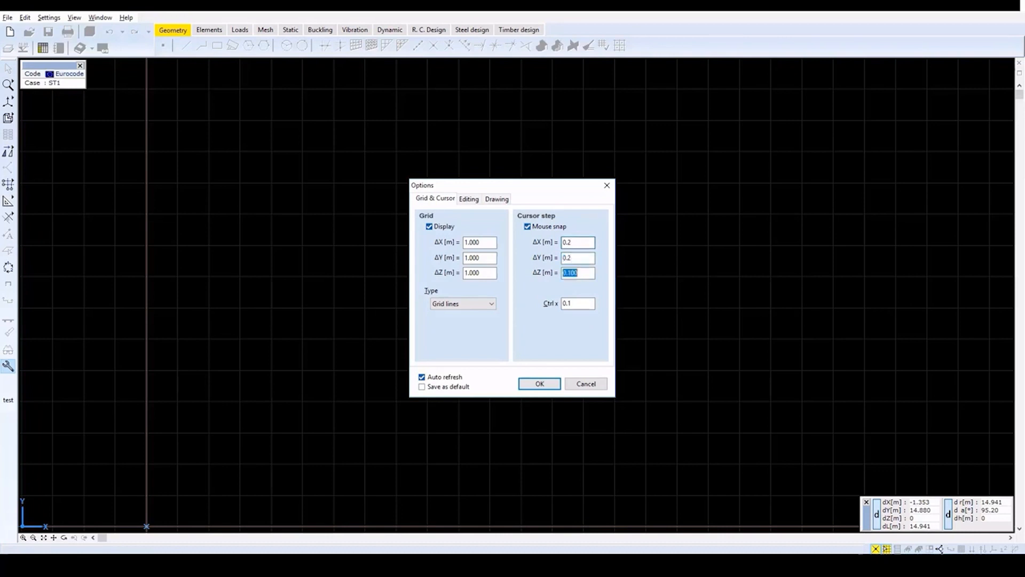
text(0.2)
click(540, 384)
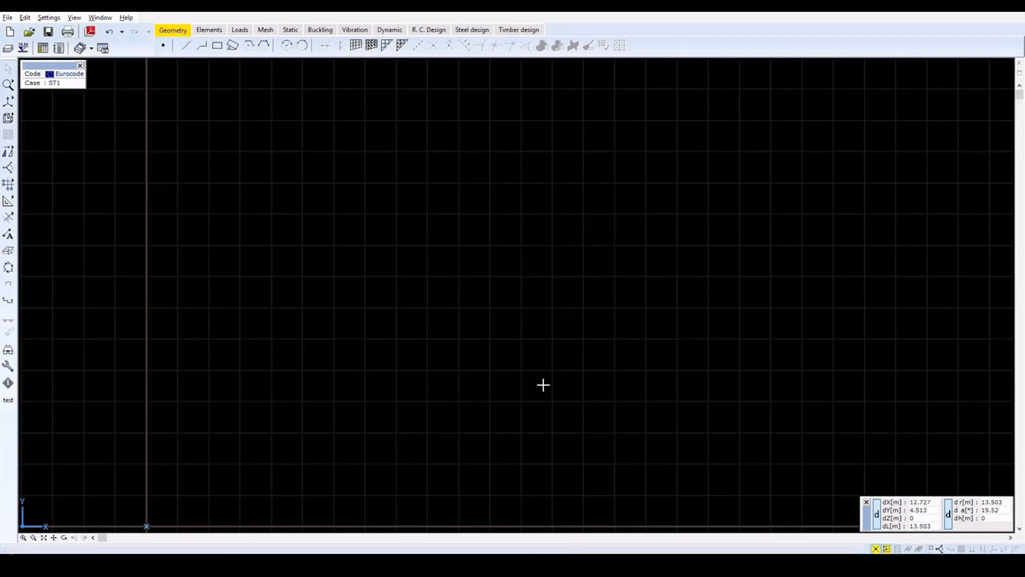
Step: Start drawing a shell domain directly and assign it Eurocode concrete C25/30 from the material library
click(211, 30)
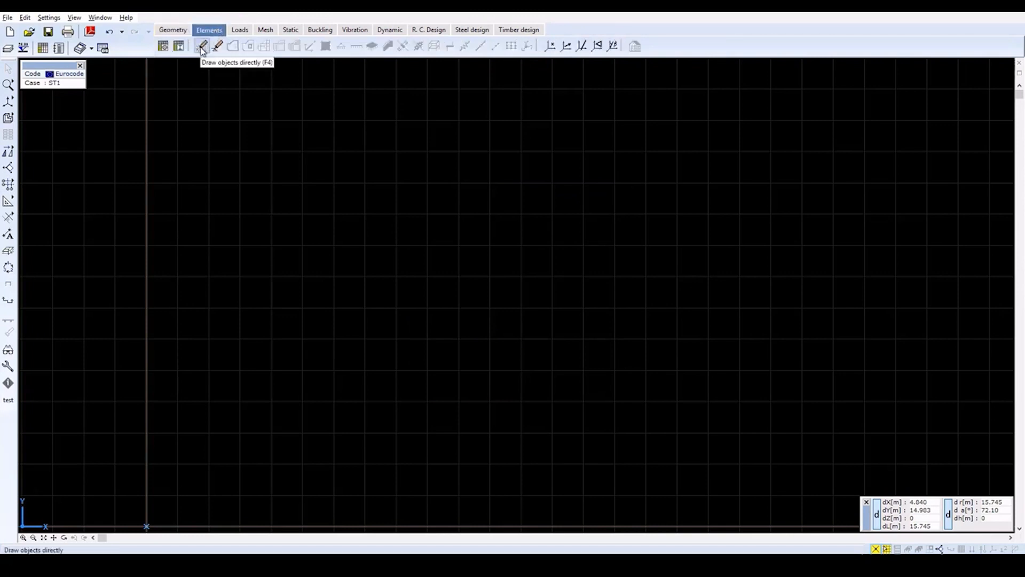
click(202, 47)
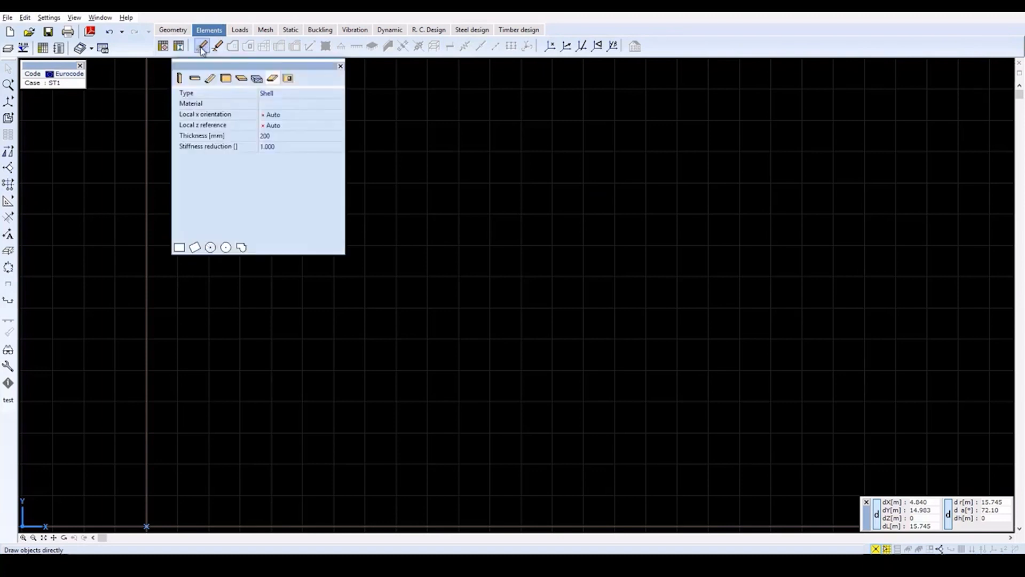
click(272, 79)
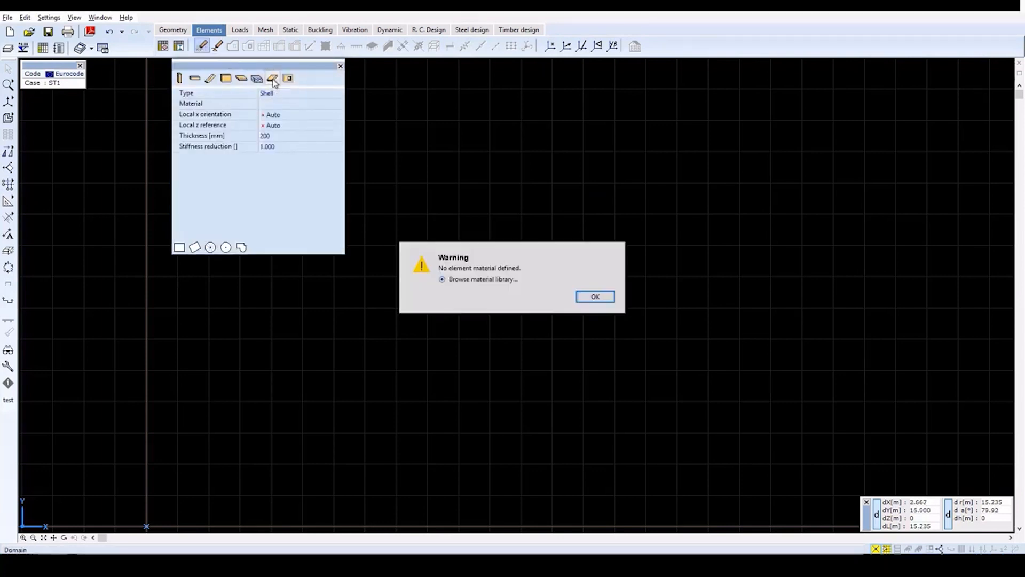
click(594, 296)
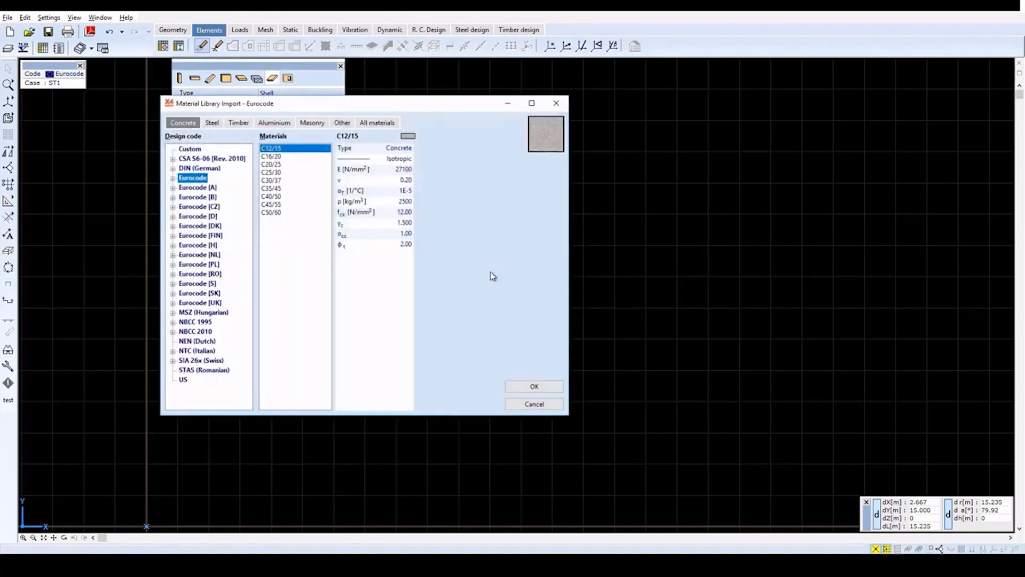
click(283, 165)
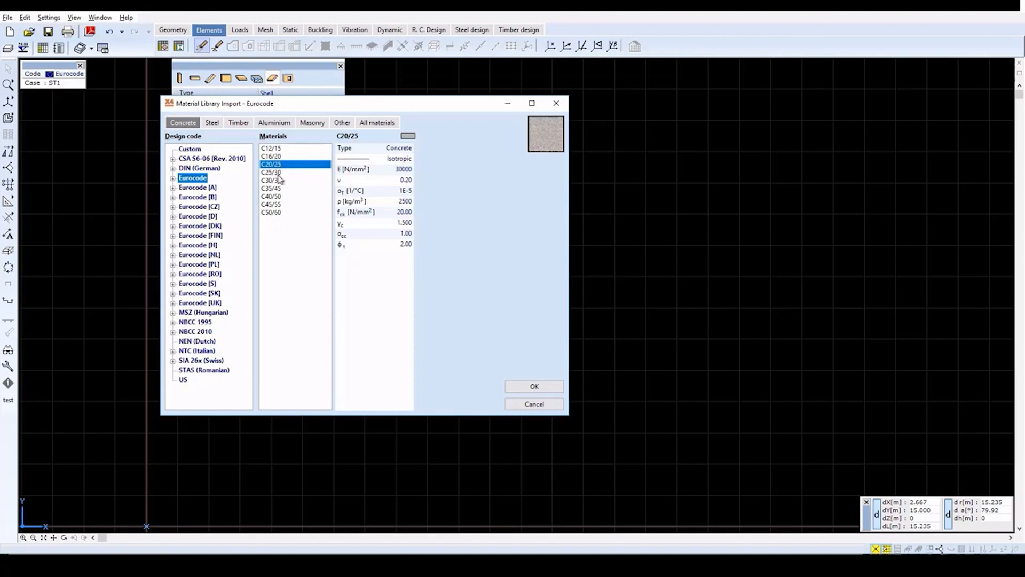
click(279, 173)
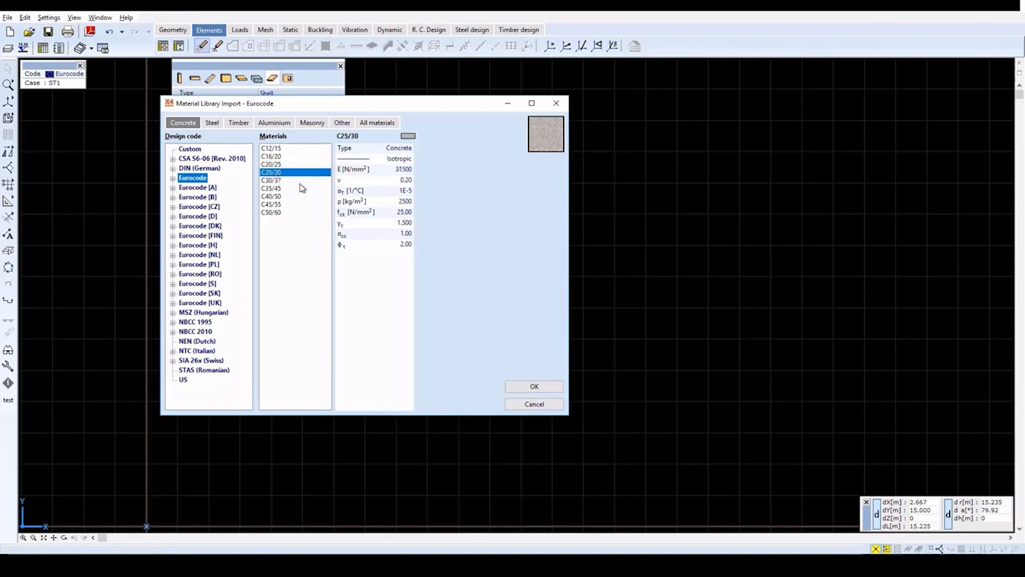
click(522, 391)
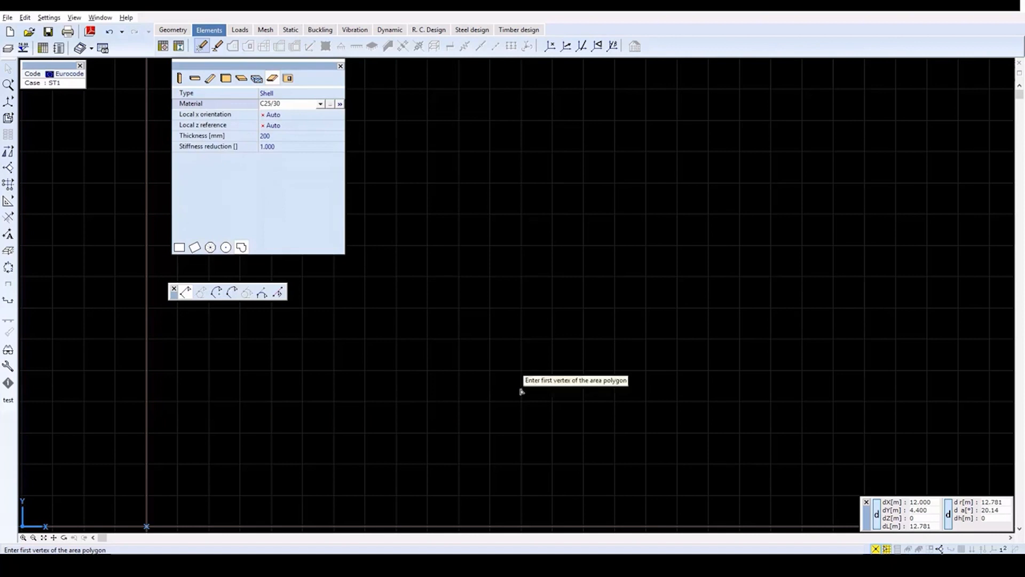
Step: Set the shell domain's thickness to 250 mm and choose a complex polygon as its outline shape
click(277, 135)
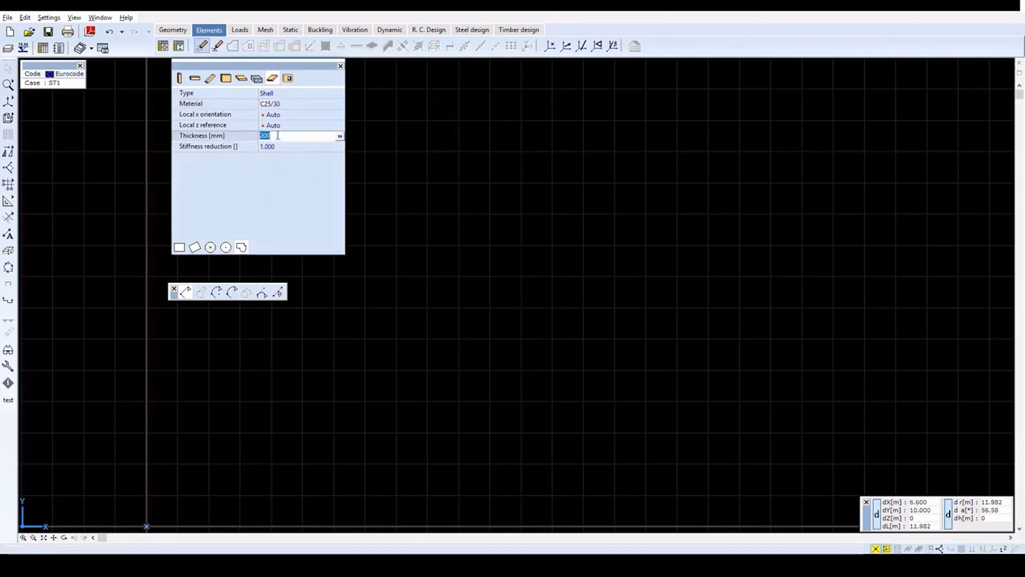
text(250)
key(Return)
click(241, 248)
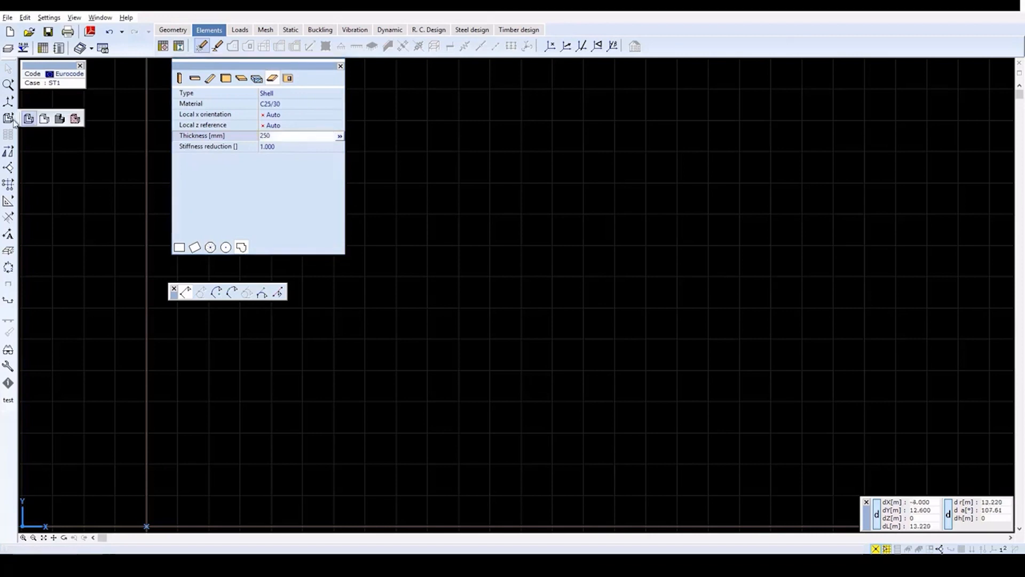
Step: In the X-Z plane, draw the wall polygon from the origin, about 12 m long and 3 m high, with a 0.4 m downward step near its far lower corner
click(31, 102)
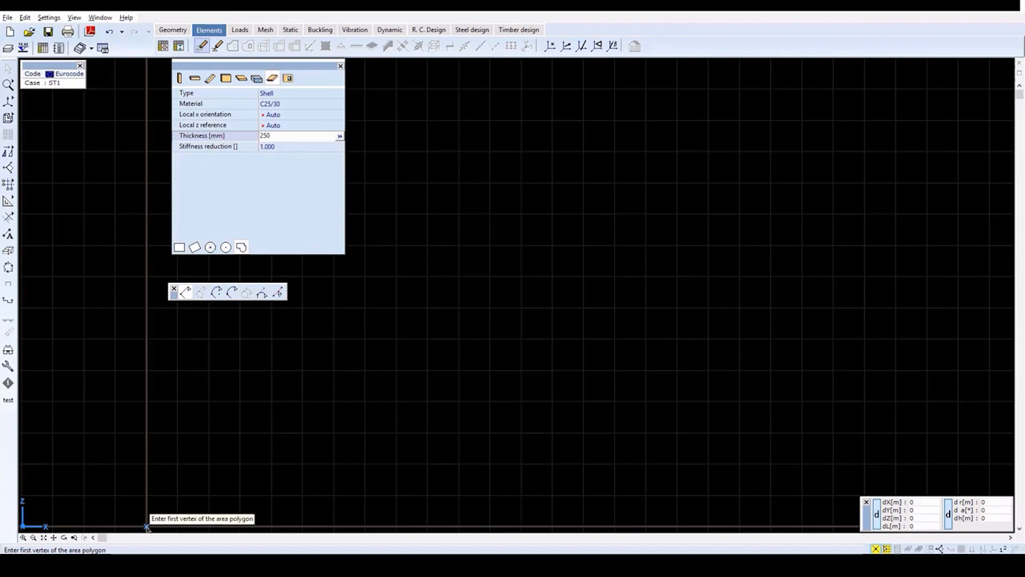
click(147, 526)
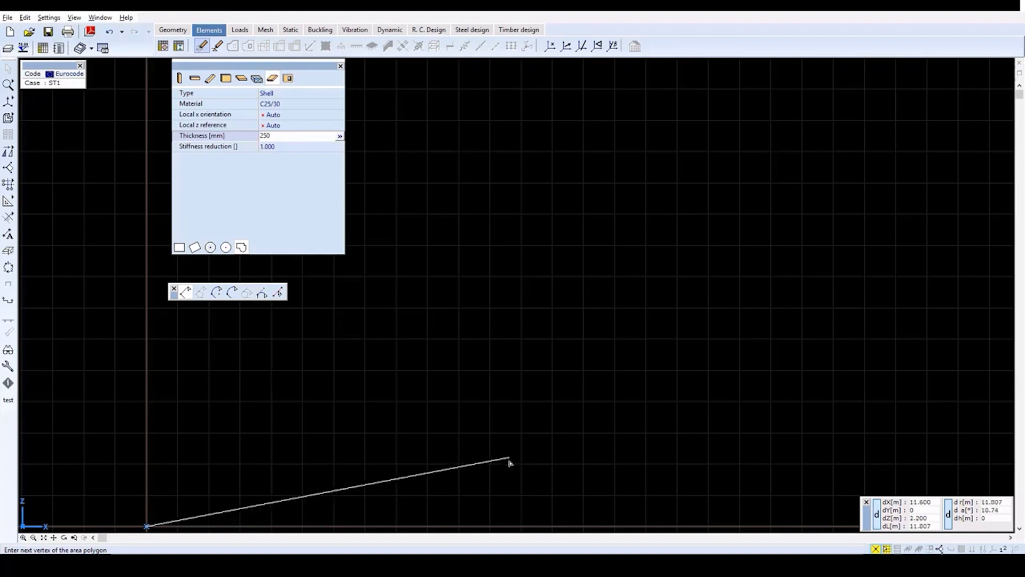
click(1020, 528)
click(1019, 528)
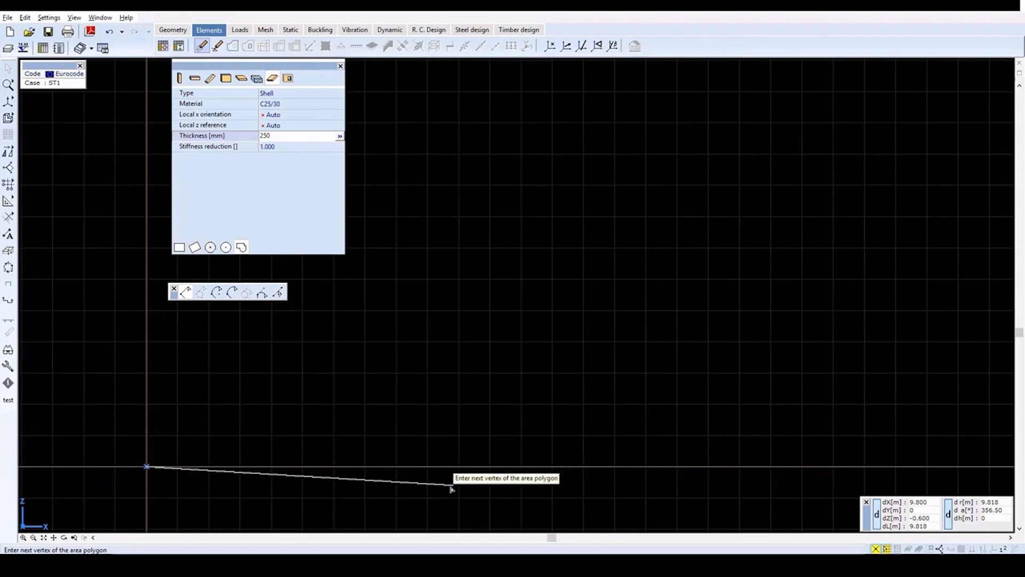
click(492, 472)
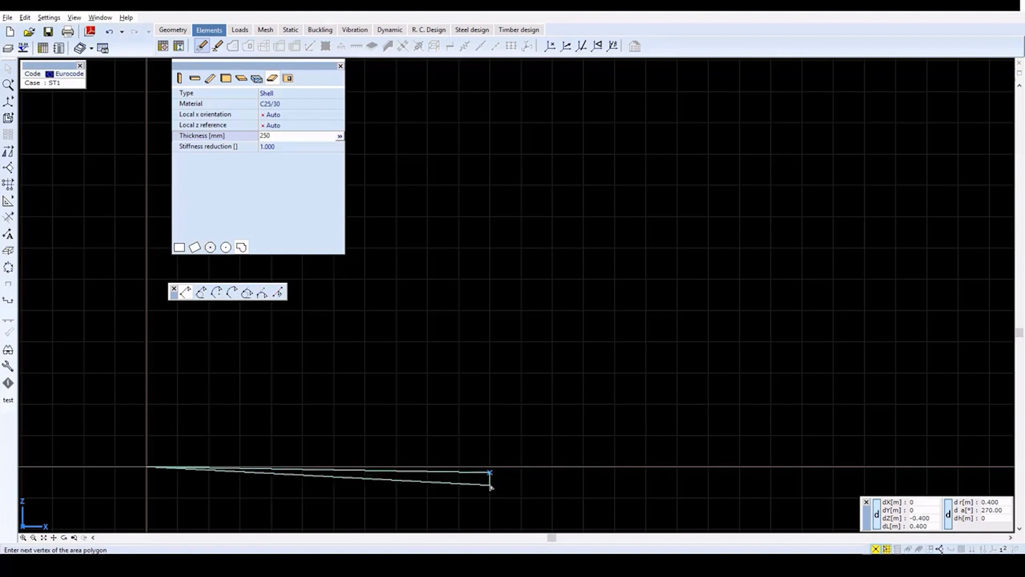
click(491, 485)
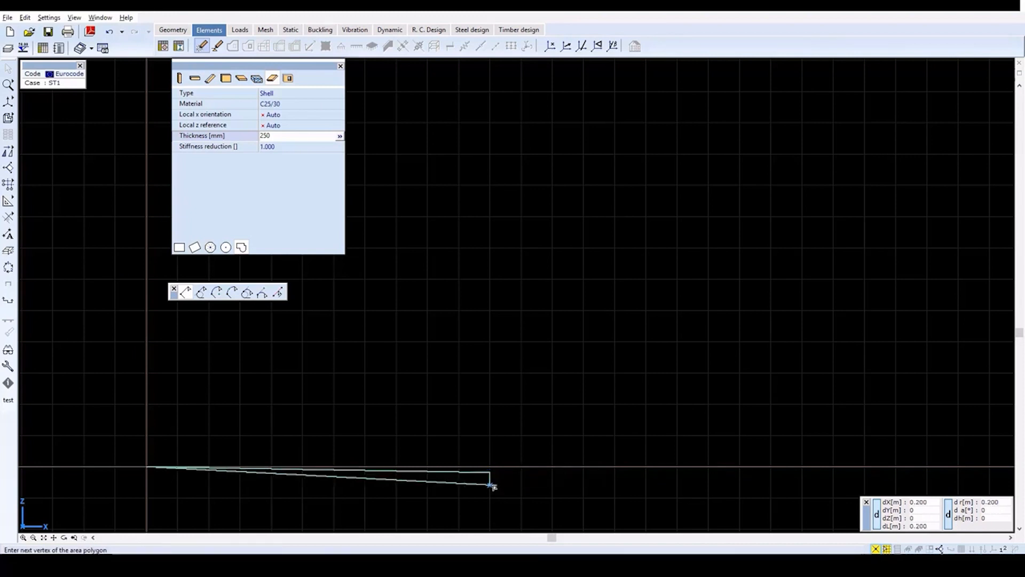
click(522, 486)
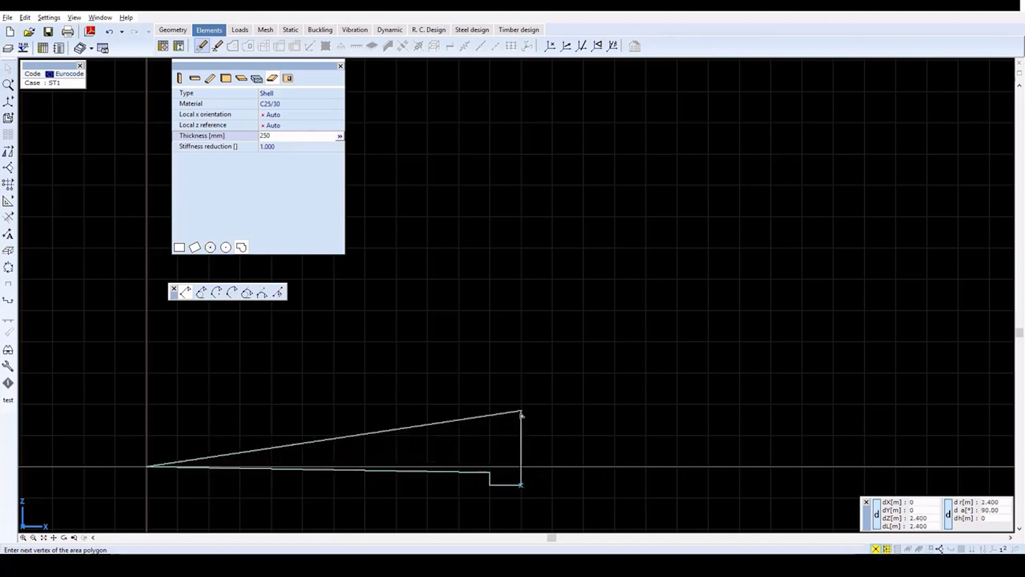
click(521, 373)
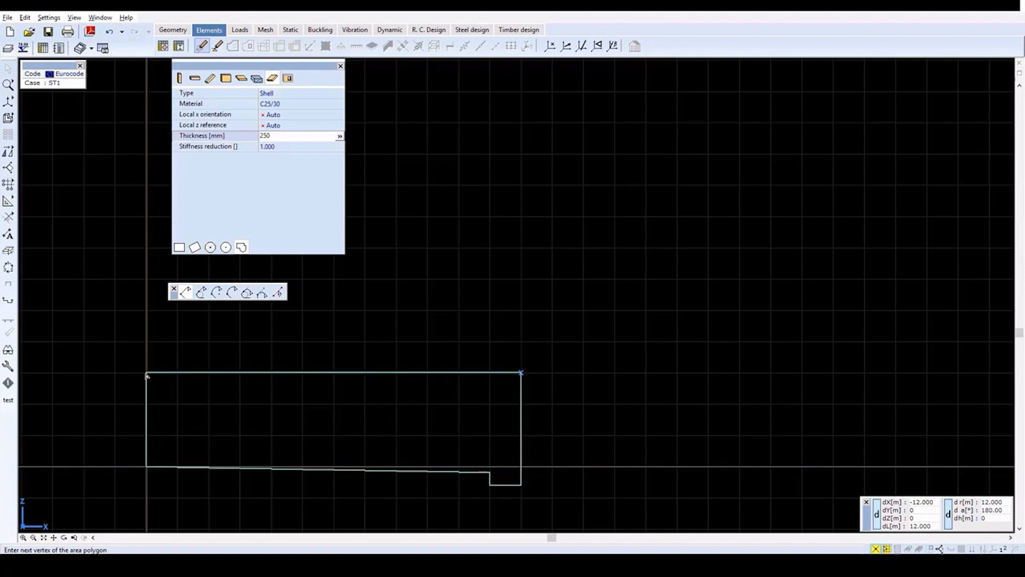
click(146, 373)
click(147, 467)
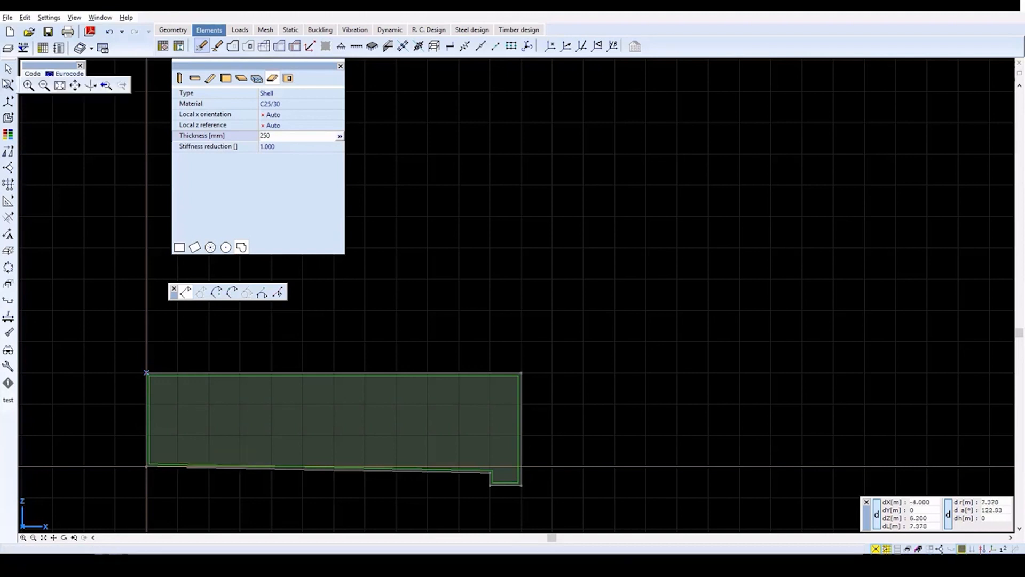
Step: Show the wall in perspective, then close the perspective settings and the object drawing window
mouse_move(12, 104)
click(75, 102)
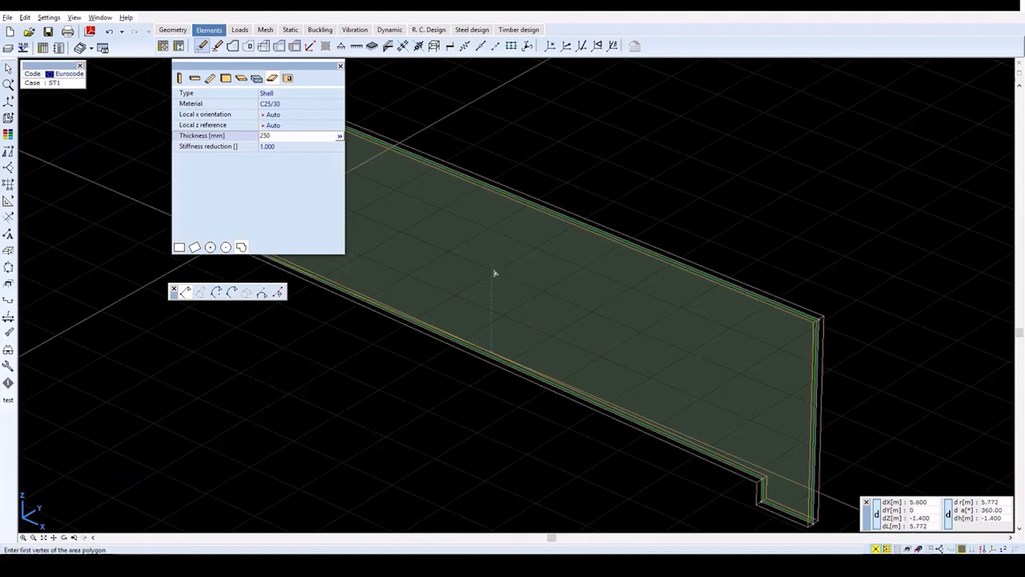
click(47, 18)
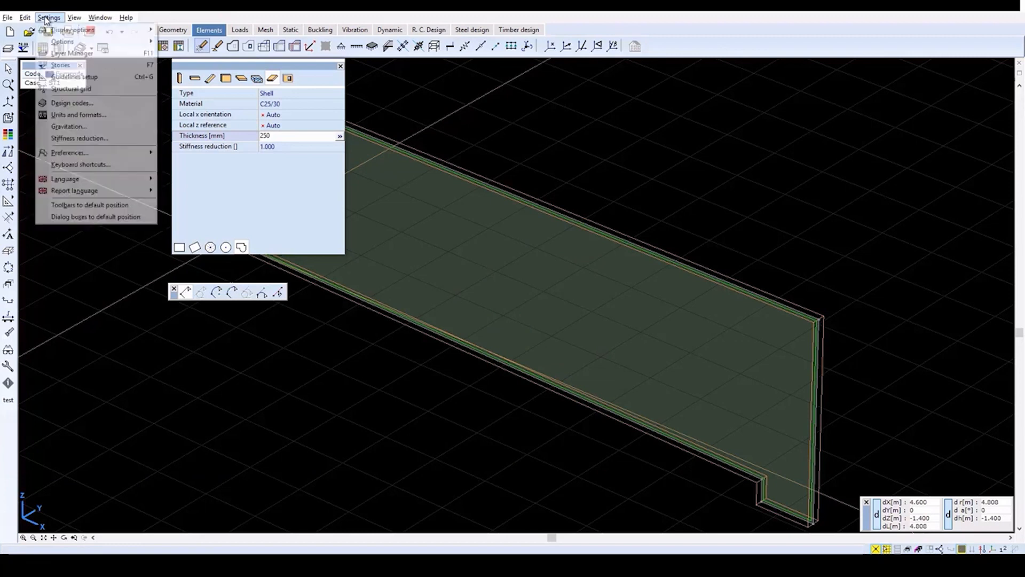
mouse_move(74, 19)
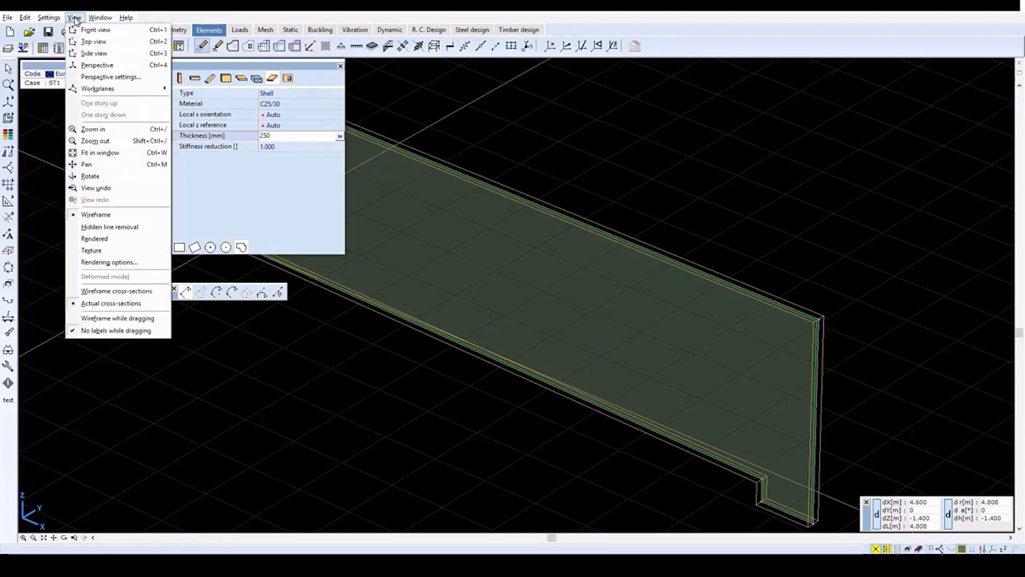
click(98, 77)
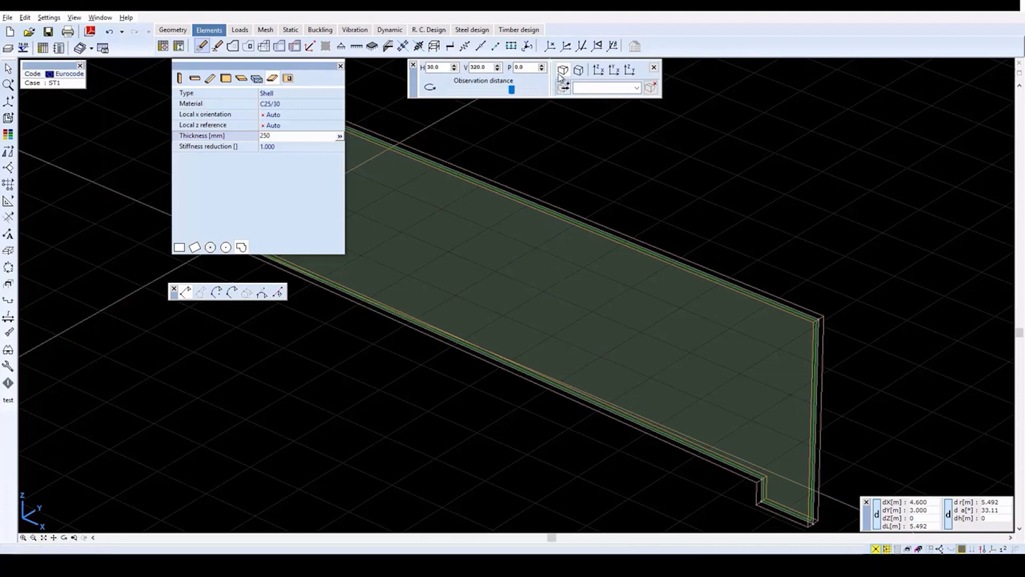
click(654, 68)
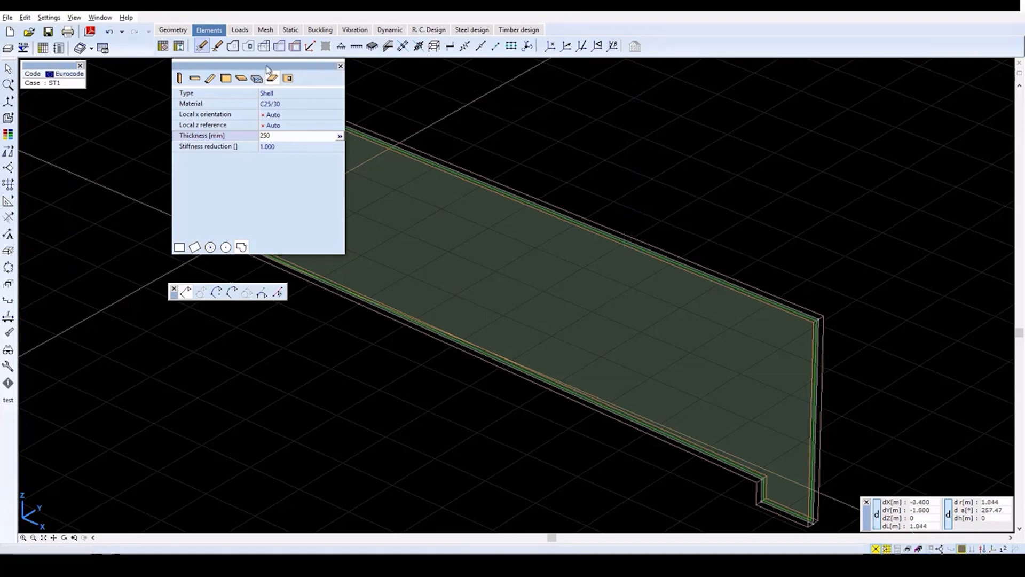
click(341, 66)
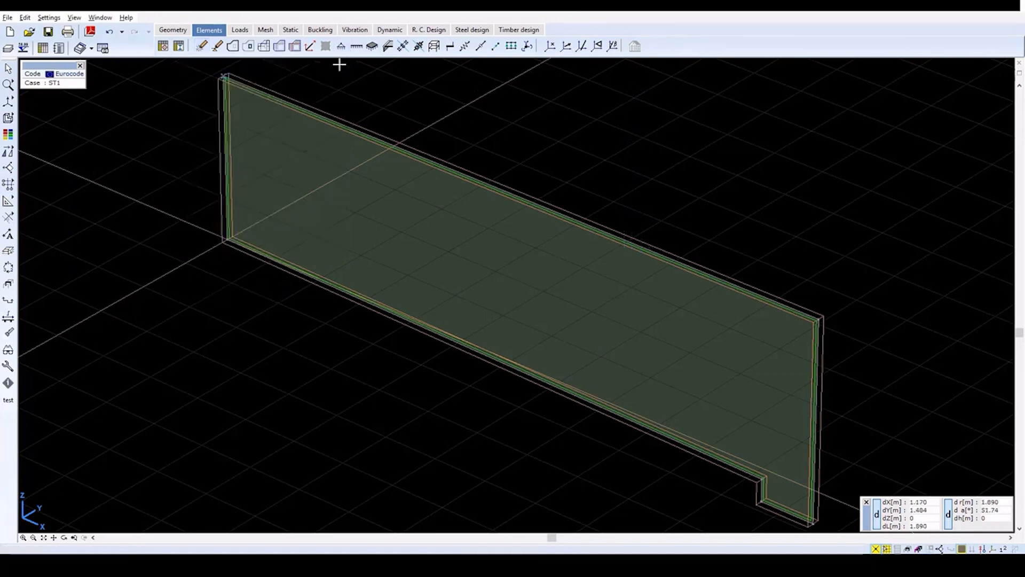
Step: Mirror the whole wall using the Multiple method, connecting all nodes and copying the elements
mouse_move(8, 154)
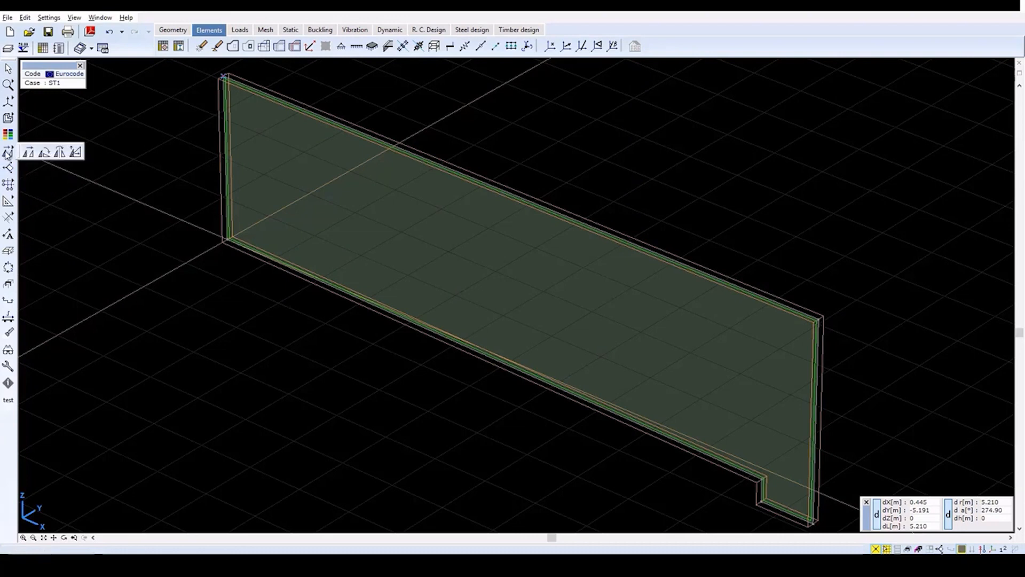
click(61, 153)
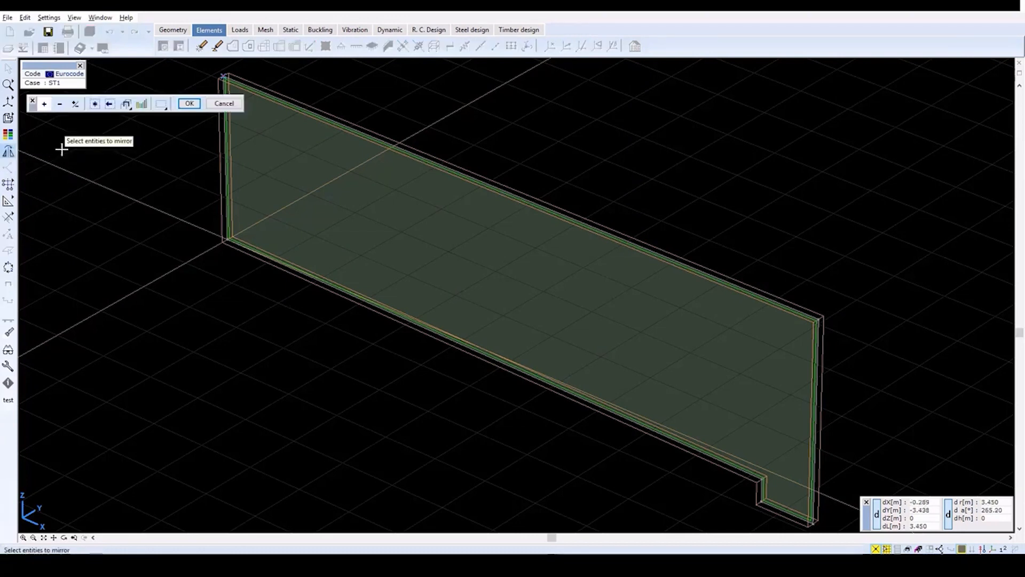
click(94, 103)
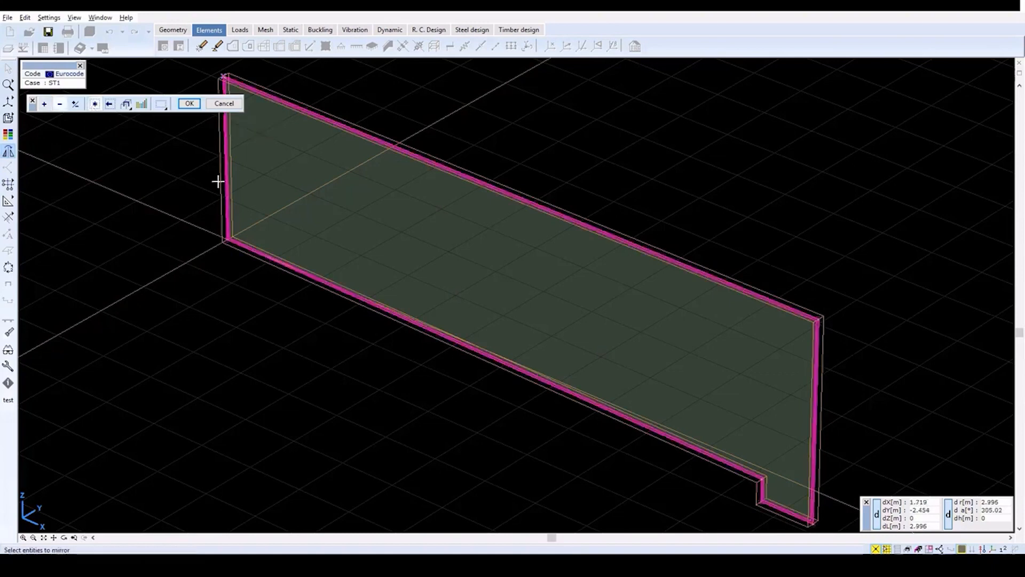
scroll(466, 303, down, 2)
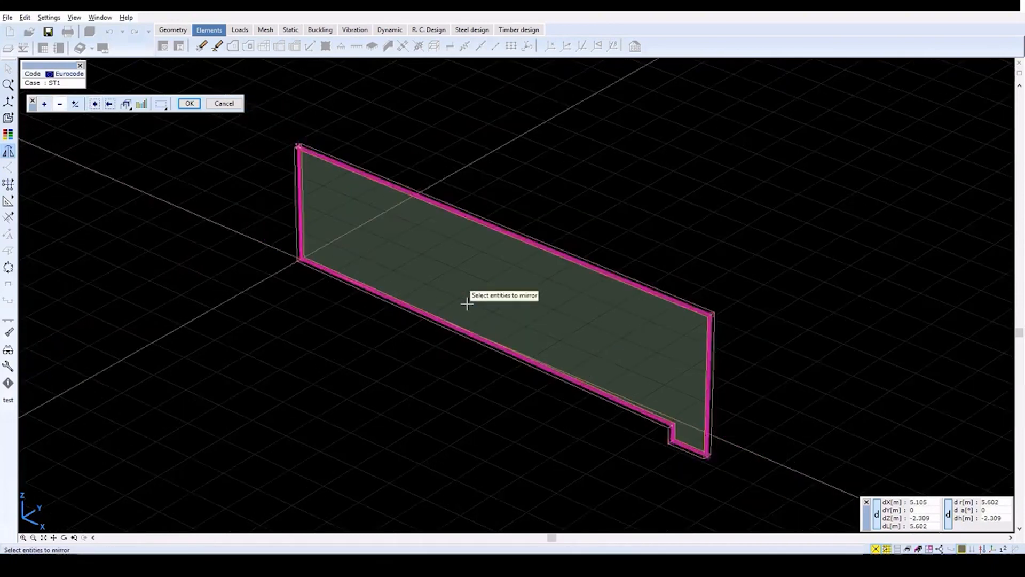
click(186, 104)
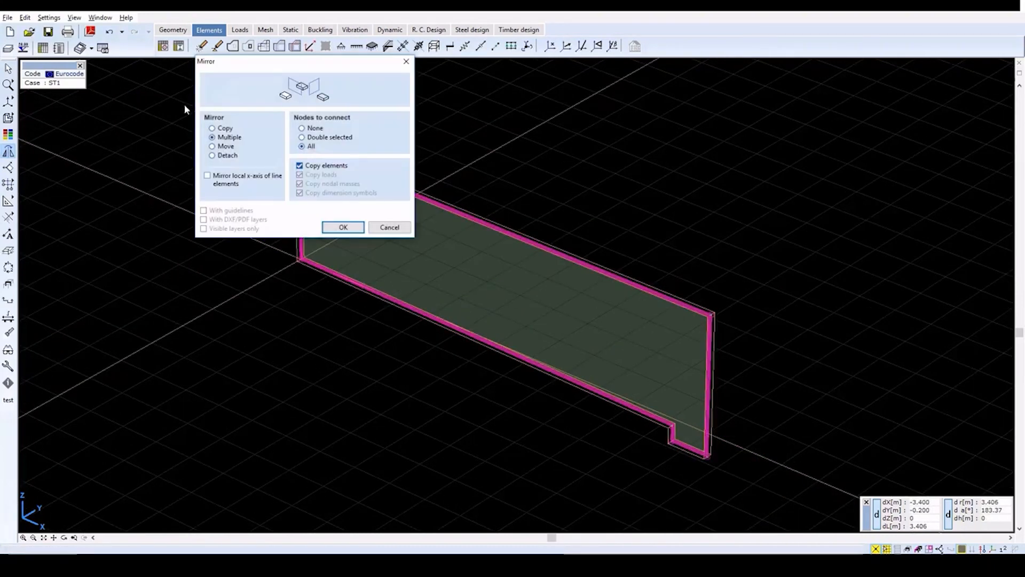
click(212, 138)
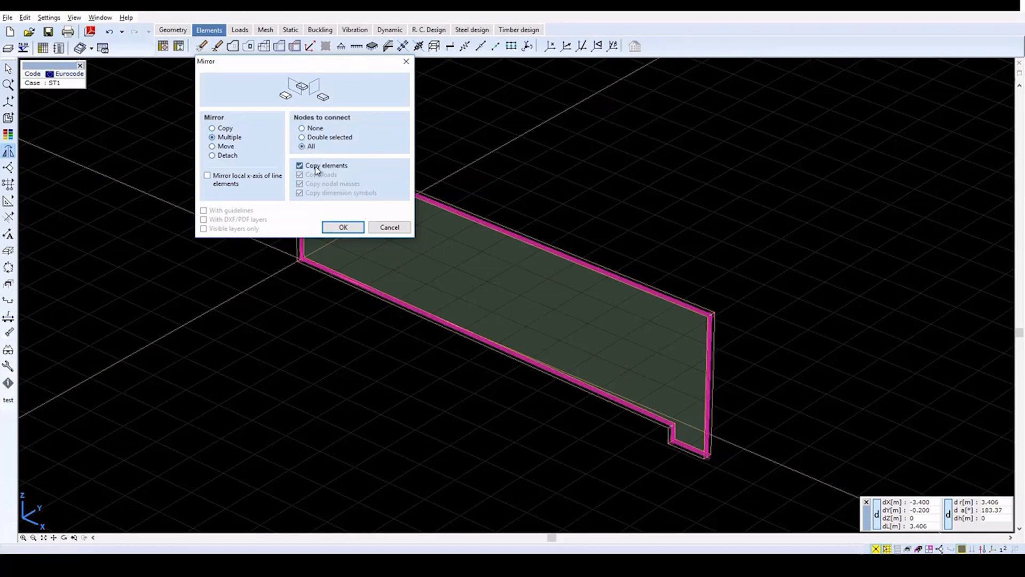
click(343, 228)
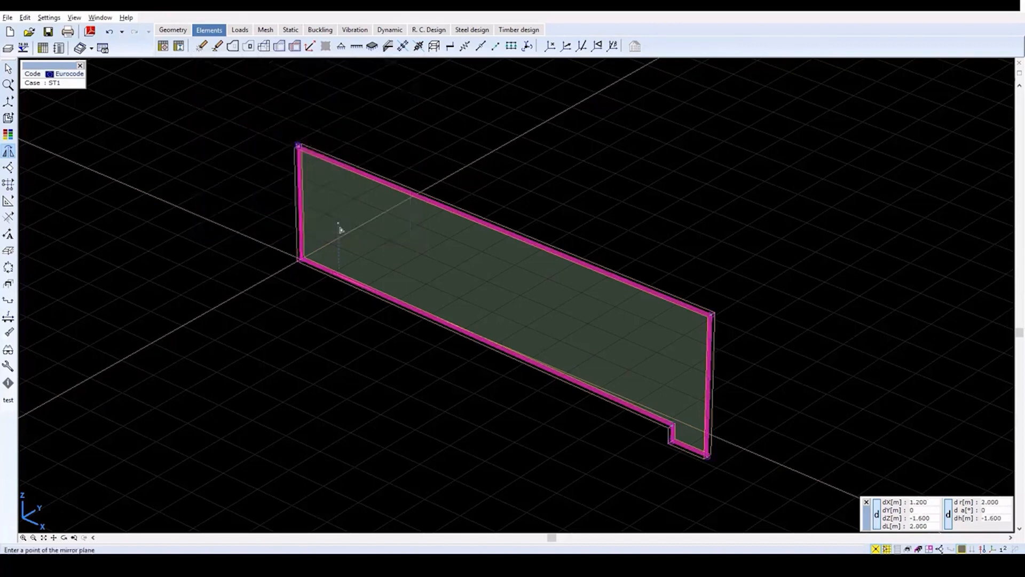
Step: Define the mirror plane parallel to the wall through the point X 12 m, Y 4 m, and finish the mirroring
click(591, 178)
text(12)
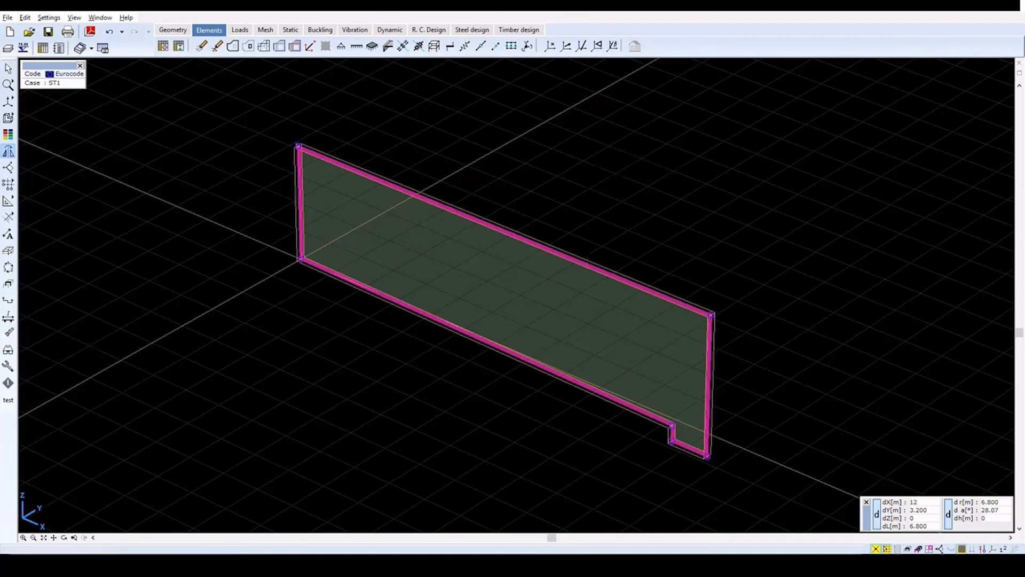
key(Tab)
text(4)
key(Return)
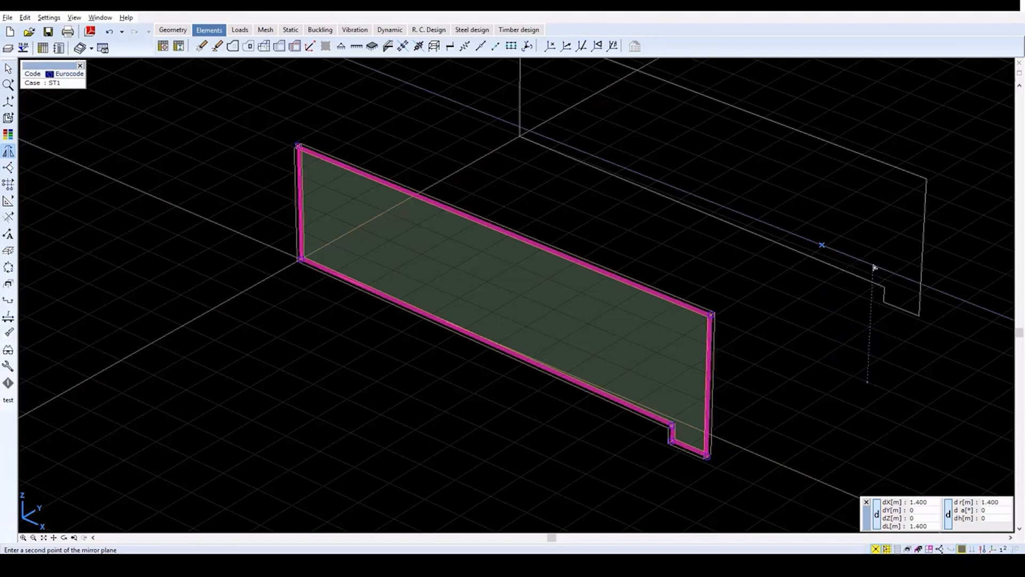
click(875, 268)
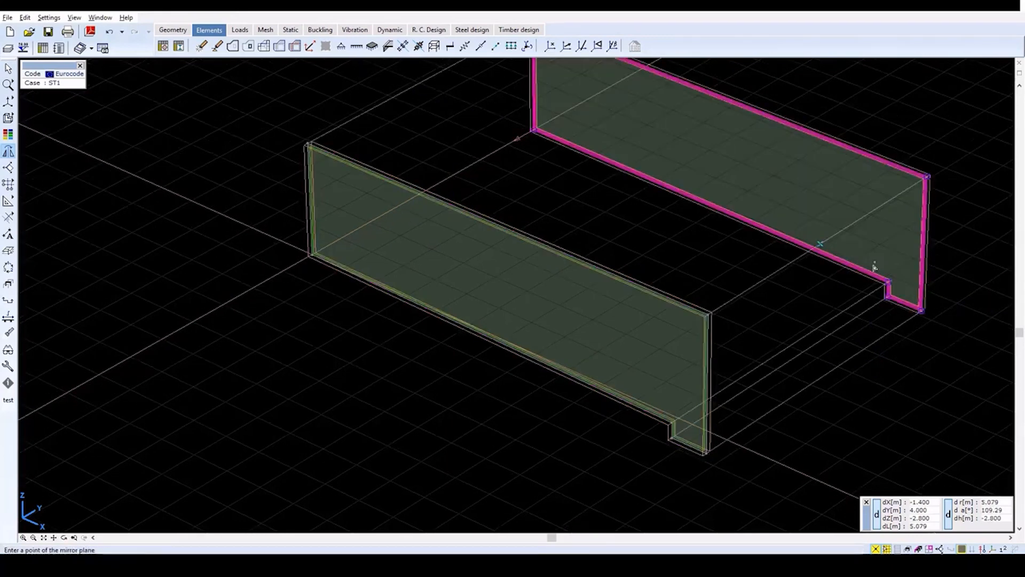
key(Escape)
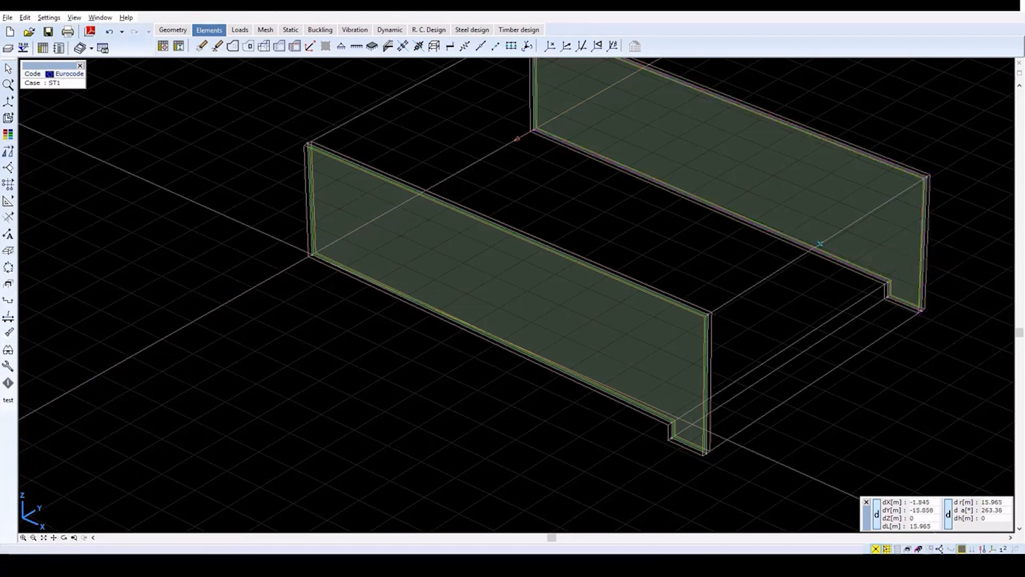
Step: Display the node numbers across the model
click(45, 538)
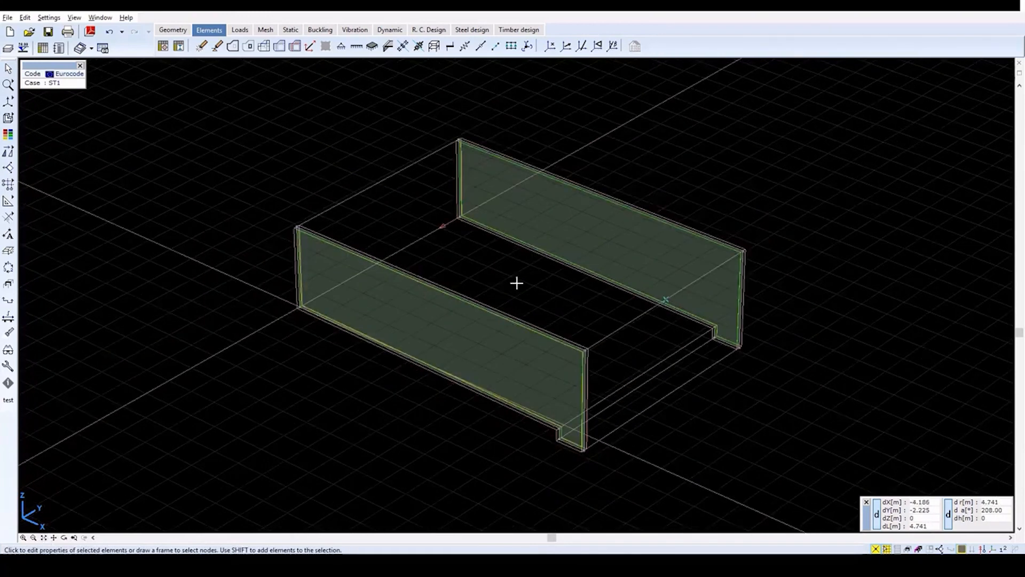
click(1004, 549)
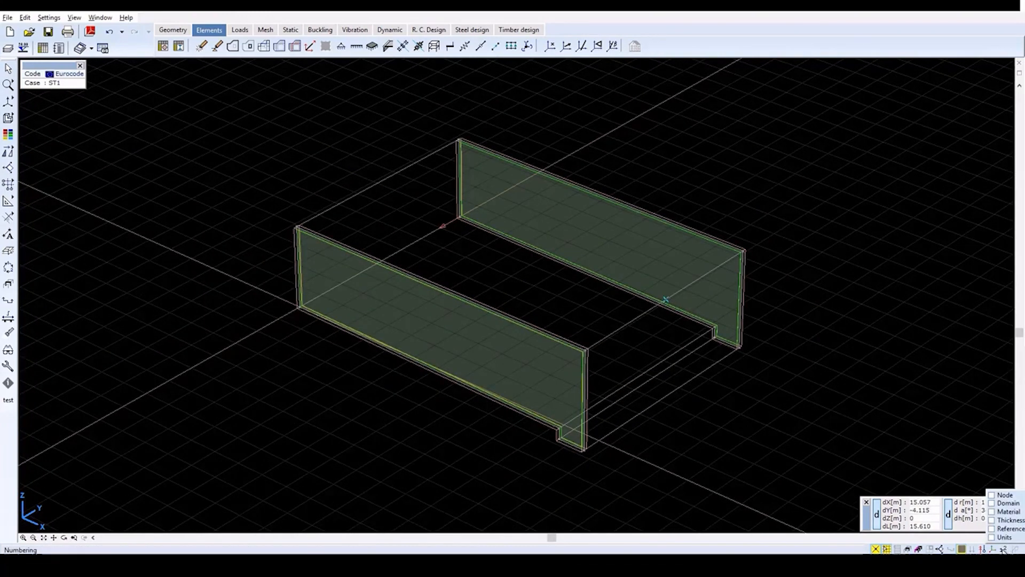
click(992, 496)
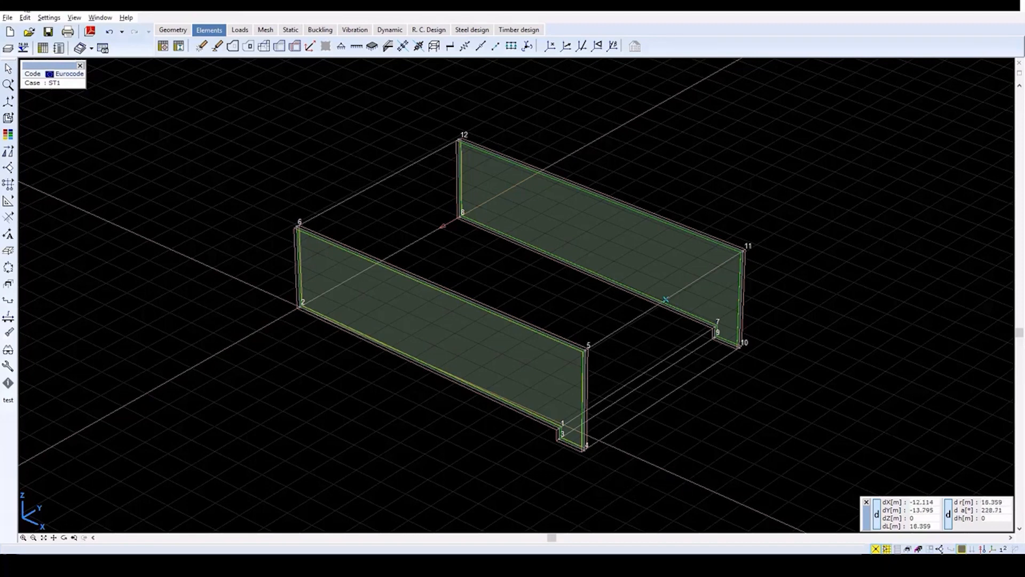
Step: Move the lowest edge of the original wall's step, between nodes 3 and 4, down by 0.2 m
mouse_move(10, 101)
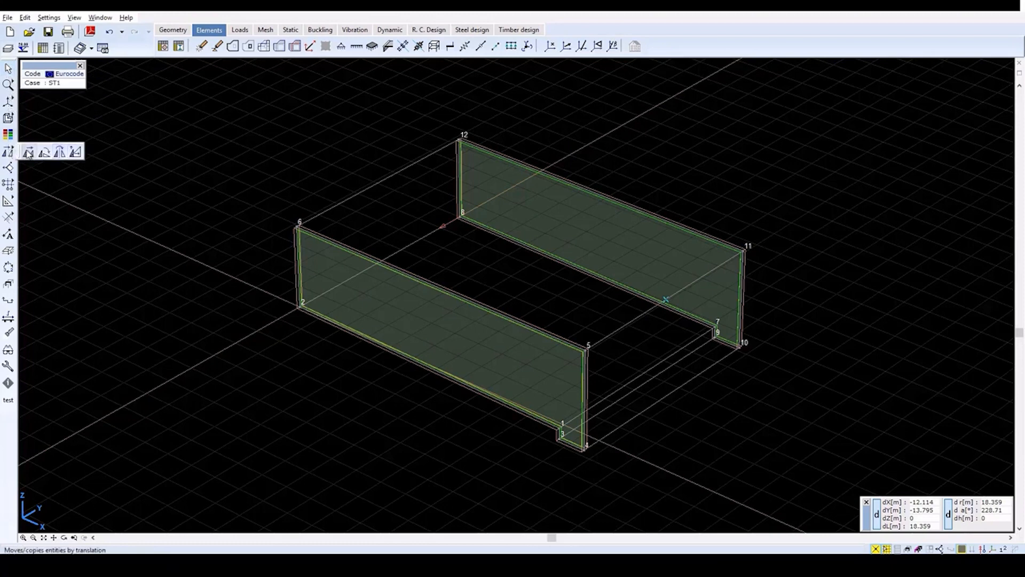
click(28, 153)
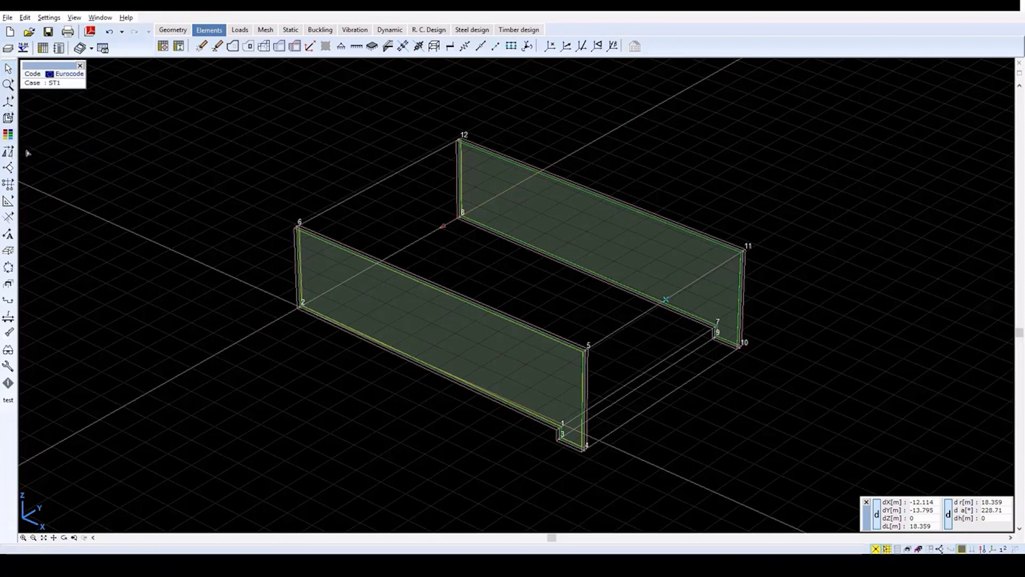
click(569, 445)
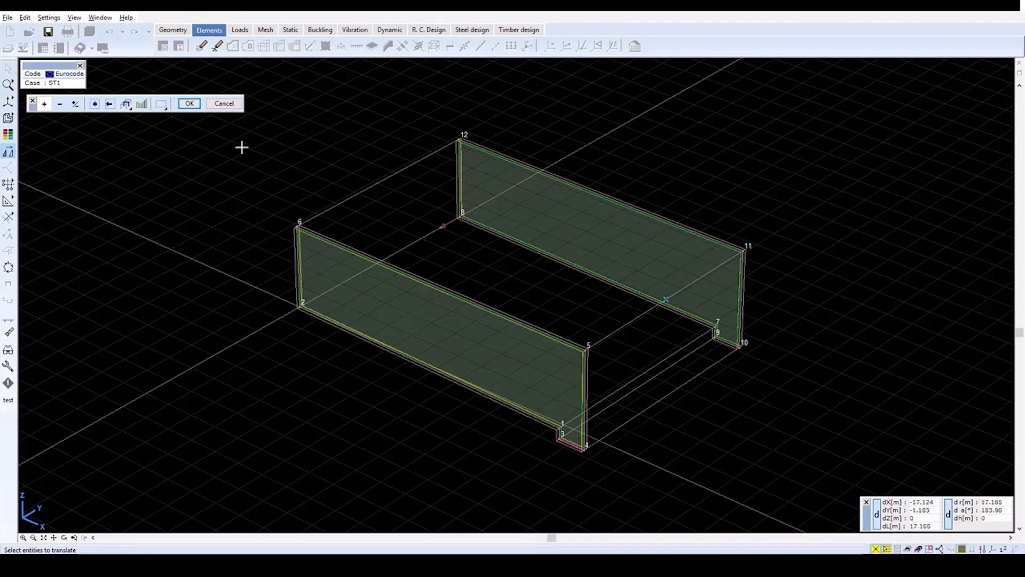
click(195, 107)
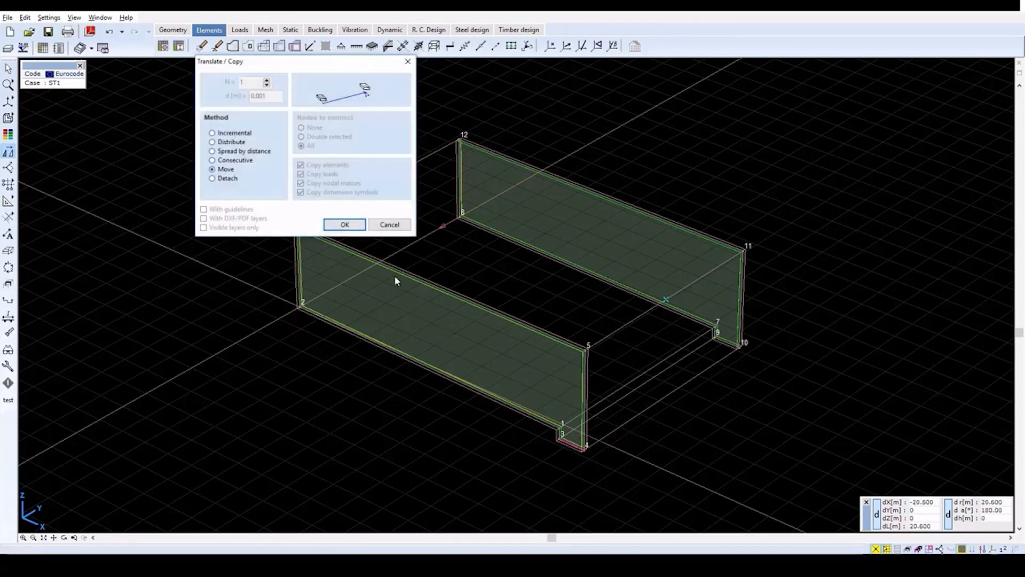
click(354, 225)
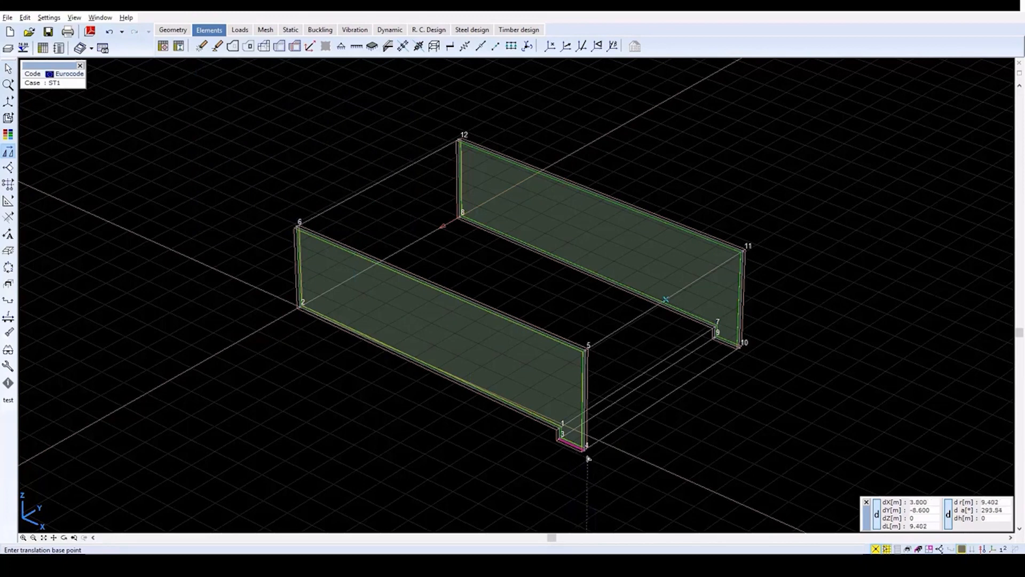
click(585, 451)
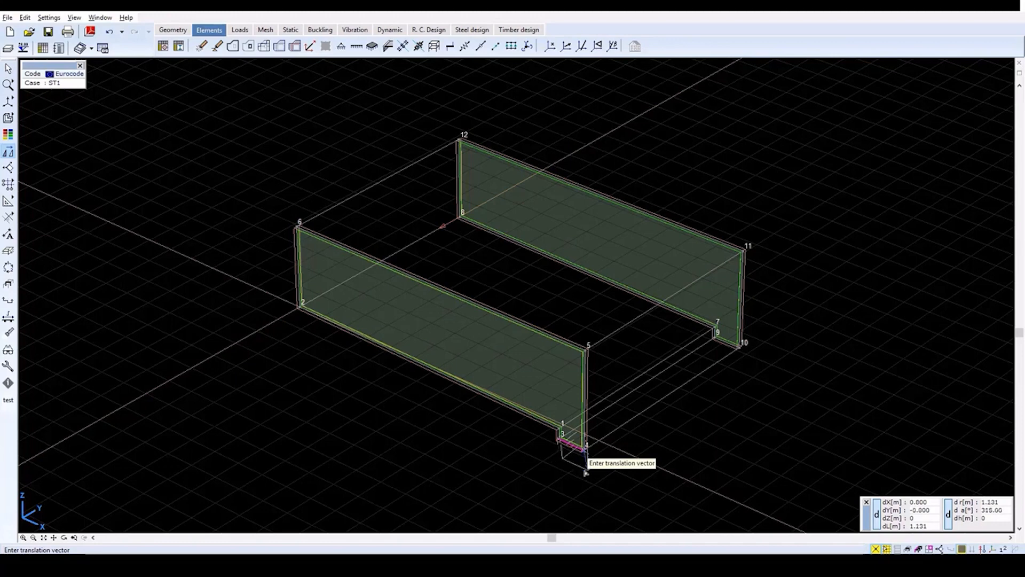
text(0)
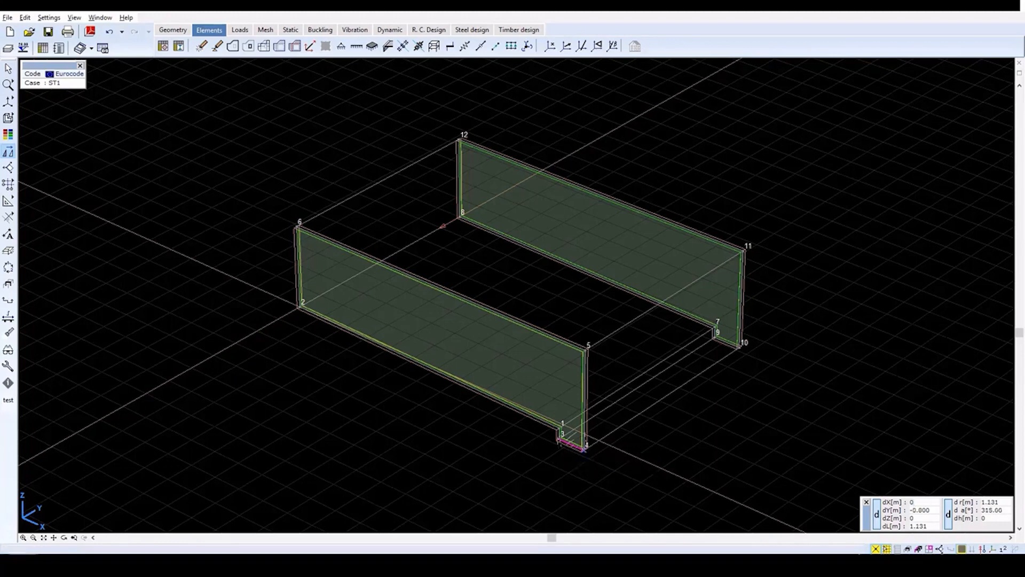
key(Tab)
text(0)
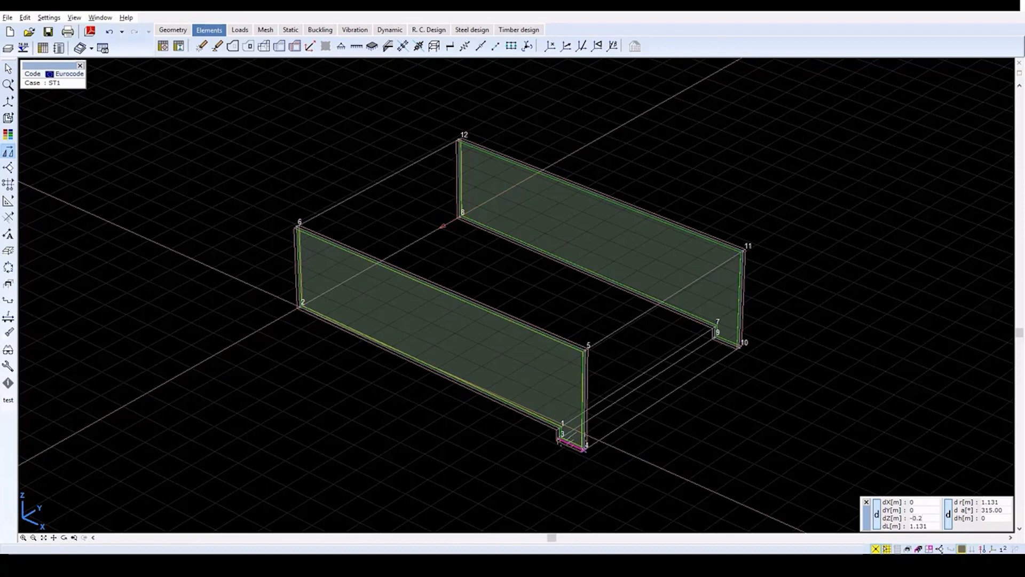
key(Return)
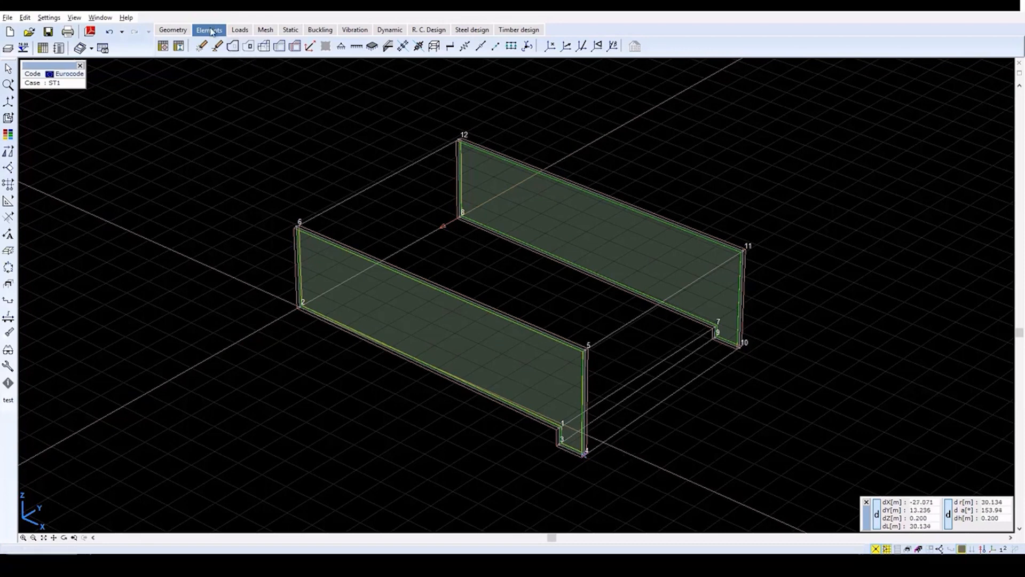
Step: Place a reference point midway on the line between nodes 5 and 11 and display the reference labels
click(550, 46)
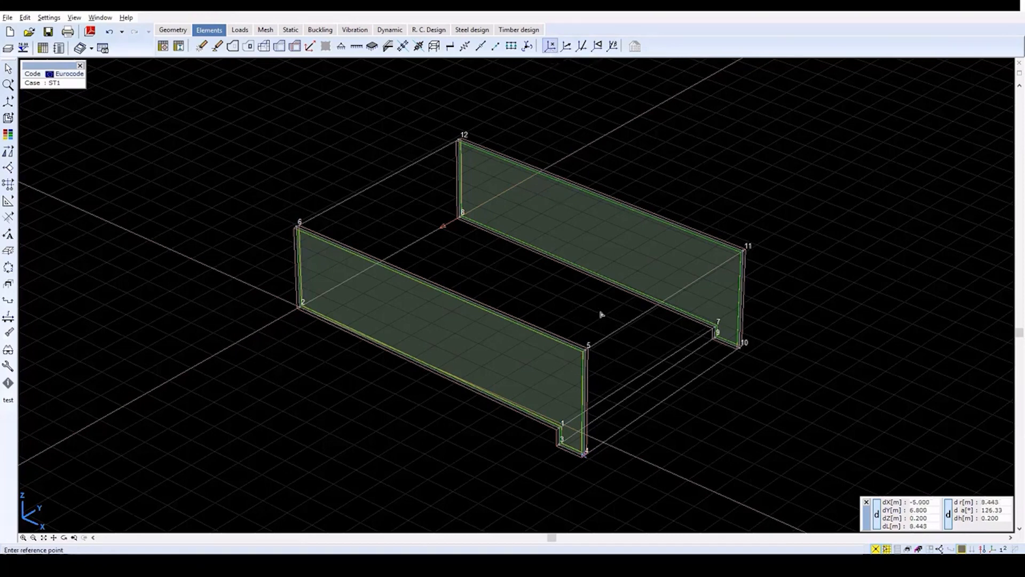
click(668, 302)
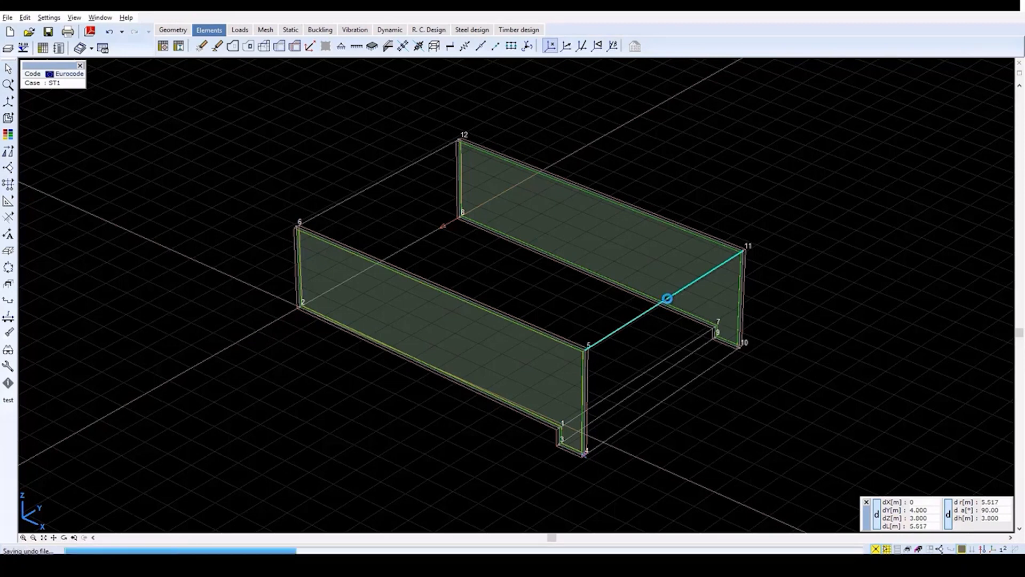
click(668, 301)
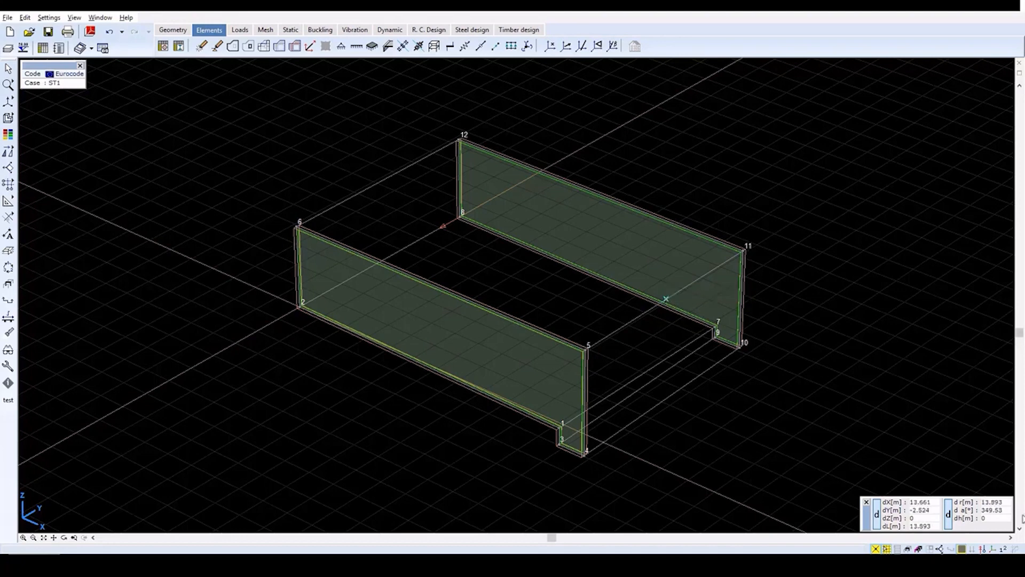
click(1004, 549)
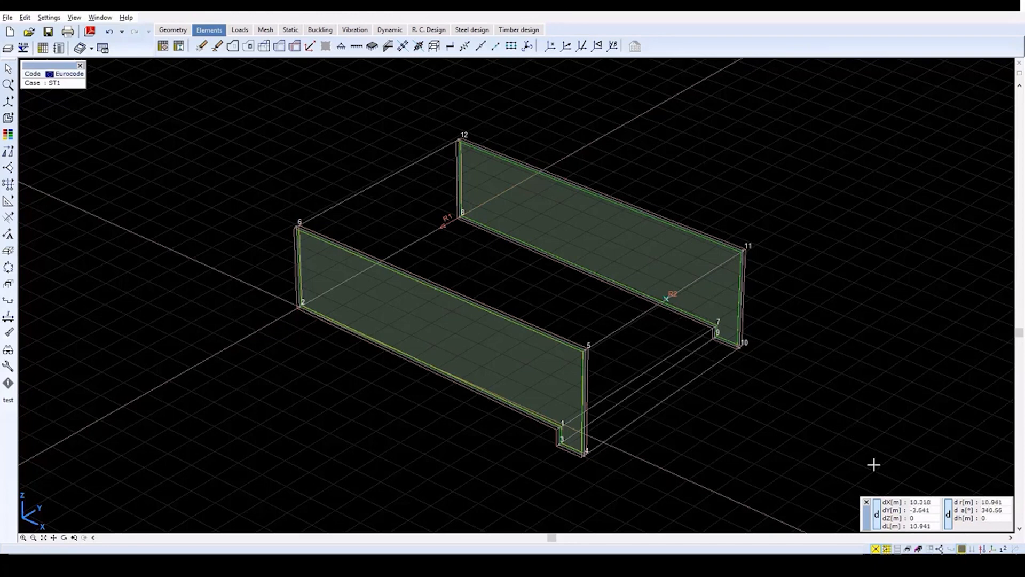
Step: Define a reference plane through nodes 6, 2 and 1 of the original wall
click(599, 47)
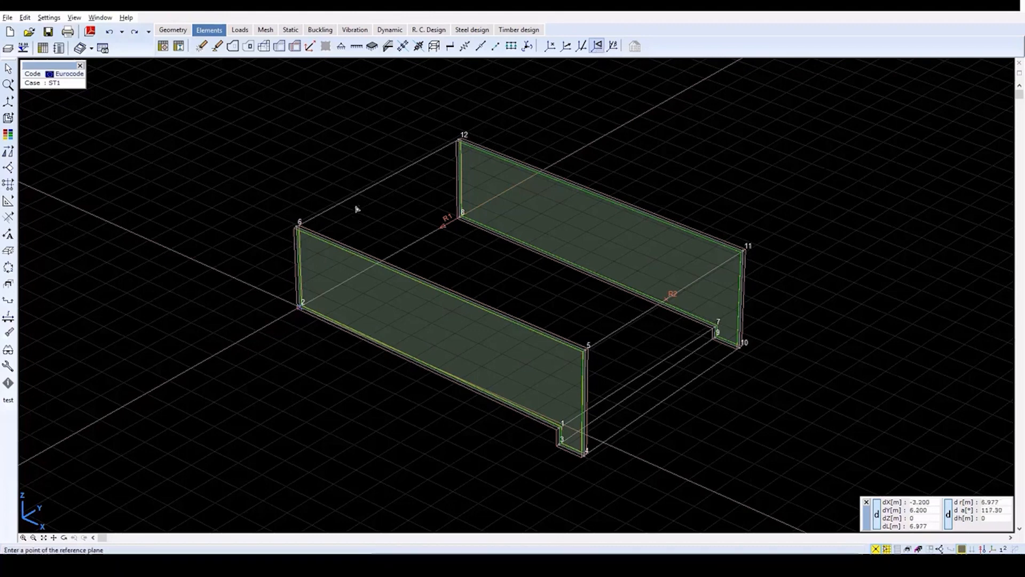
click(297, 226)
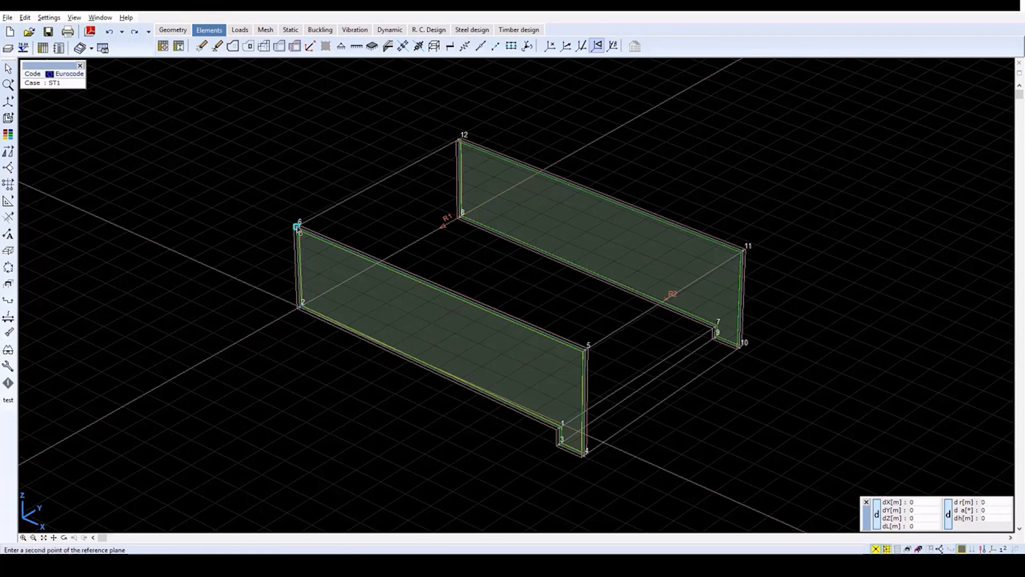
click(299, 307)
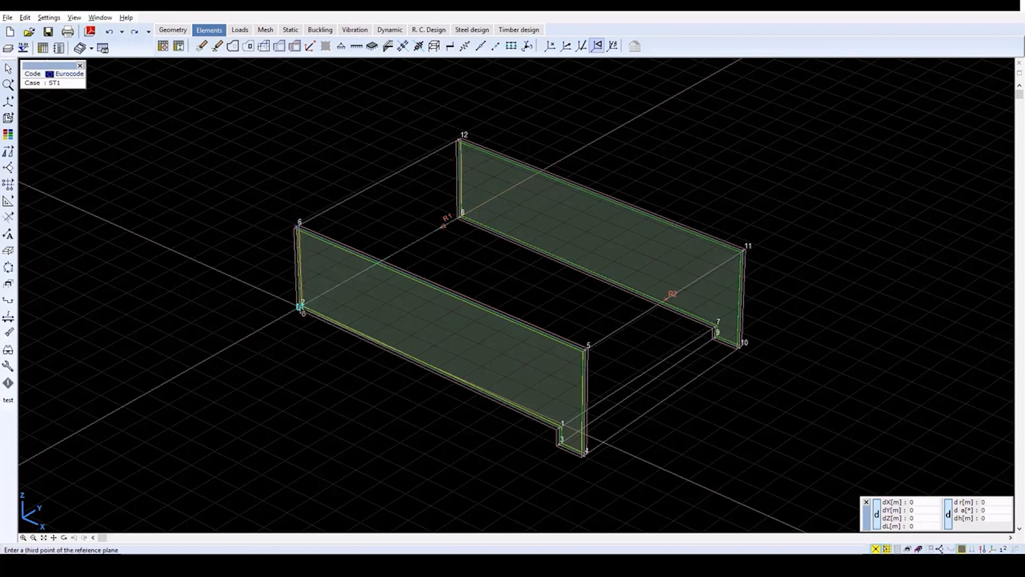
click(559, 428)
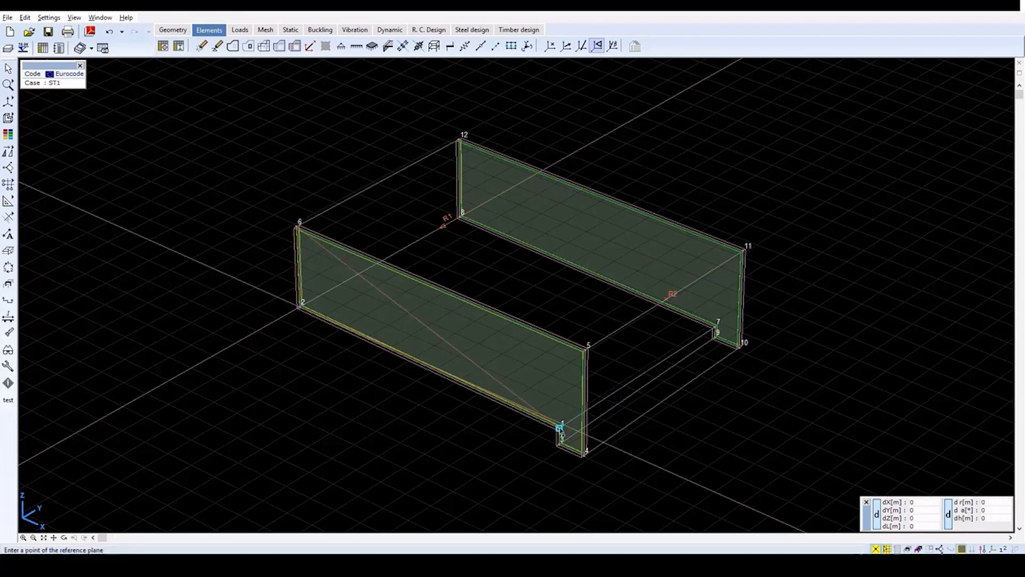
key(Escape)
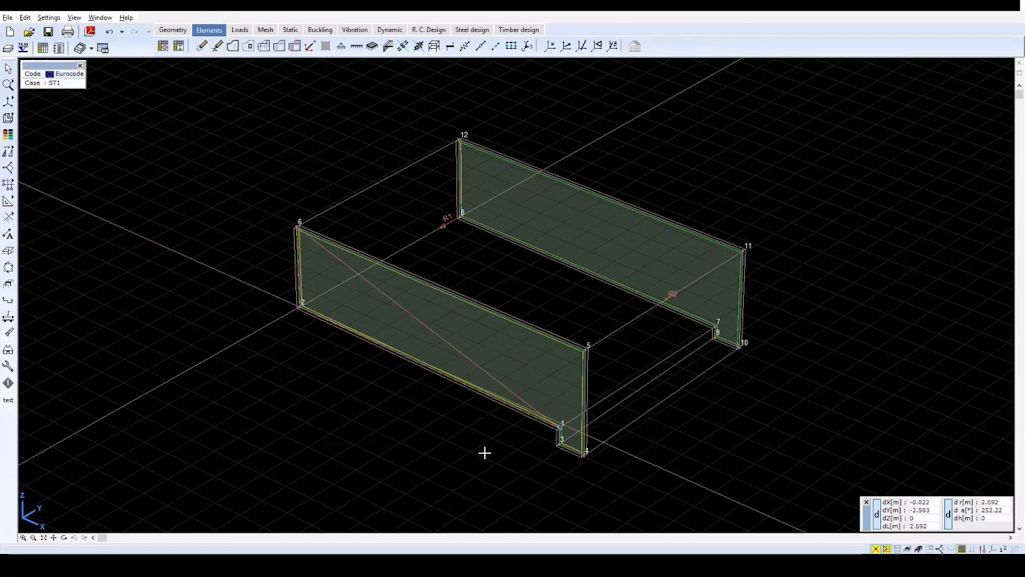
Step: Select the boundaries of end wall 2-6-12-8, base slab 1-2-8-7 and end wall 4-5-11-10 for new domains
click(233, 47)
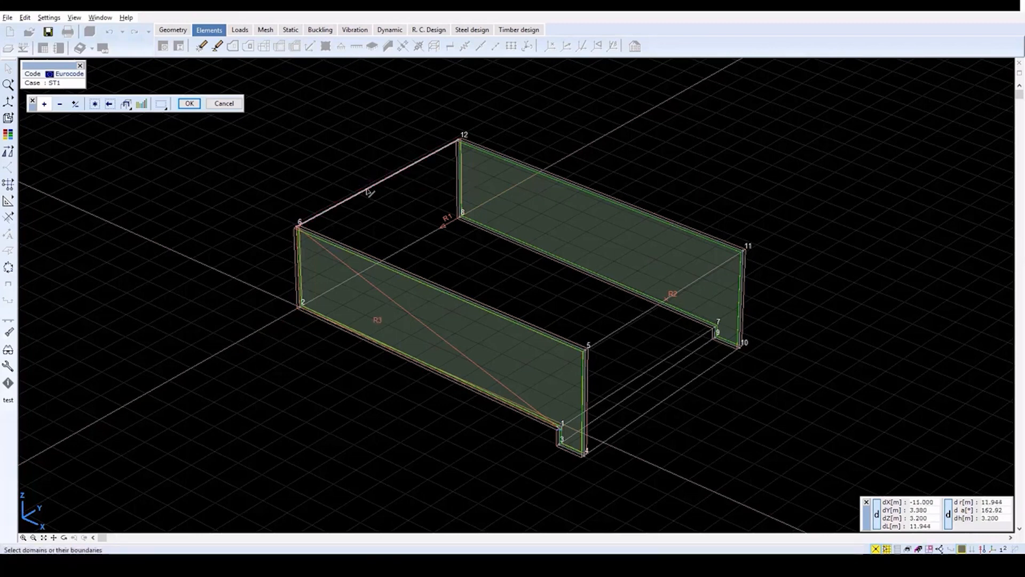
click(356, 197)
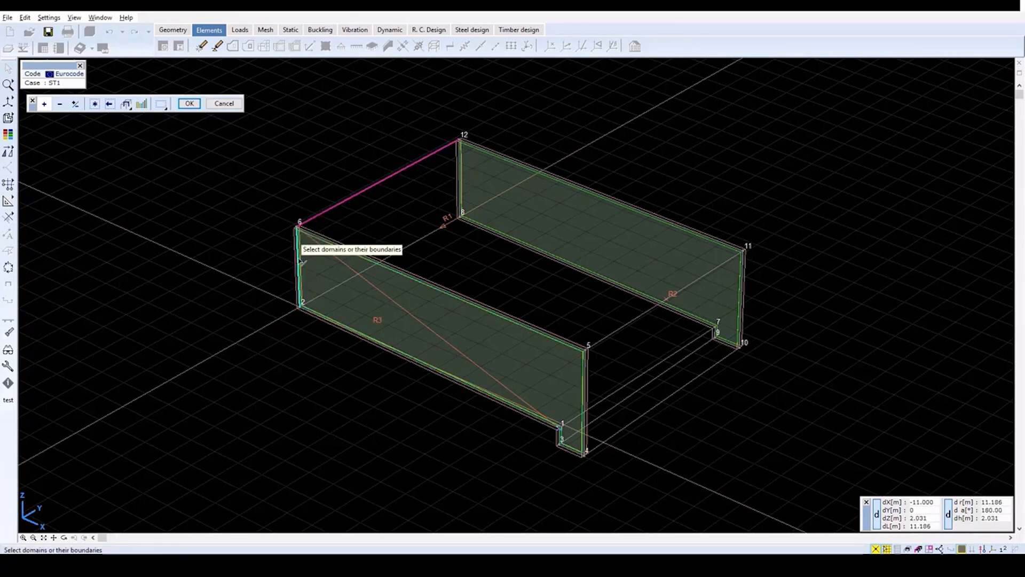
click(300, 261)
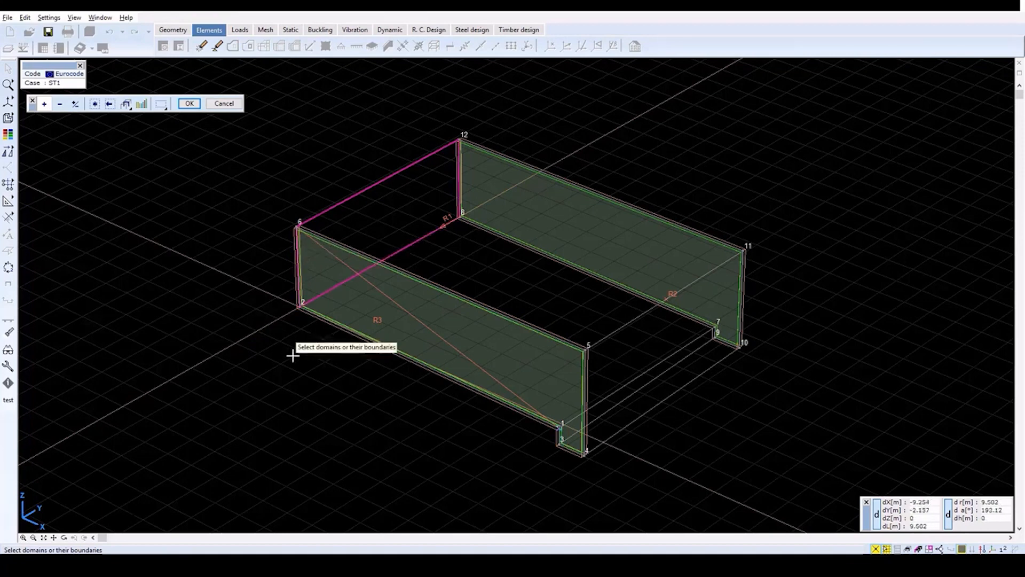
click(643, 377)
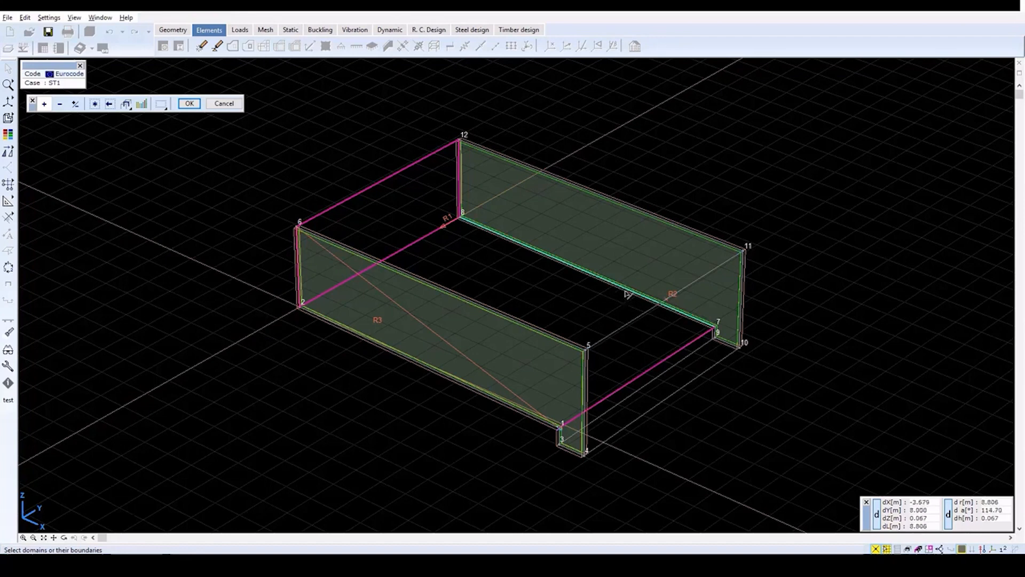
click(626, 292)
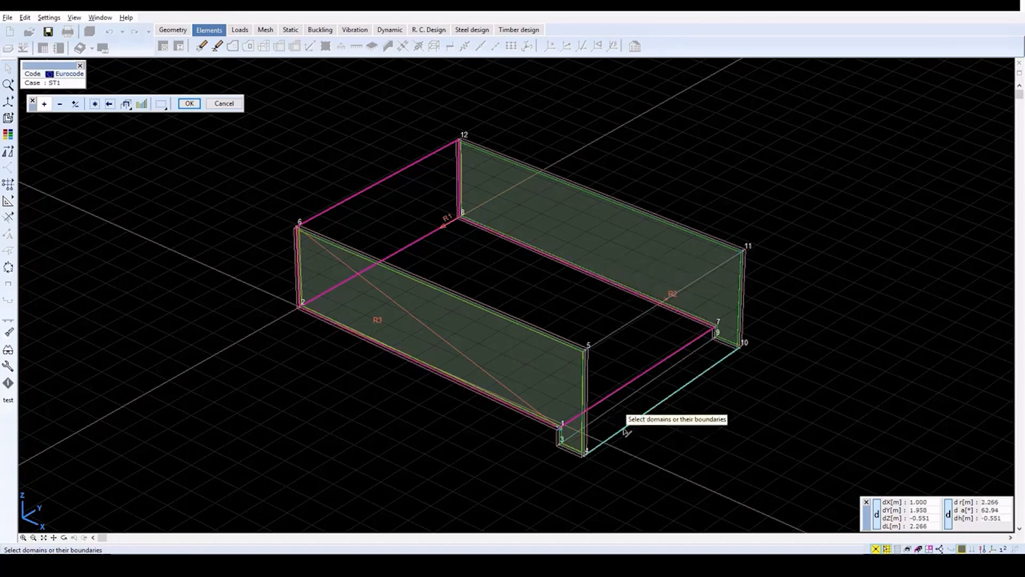
click(587, 384)
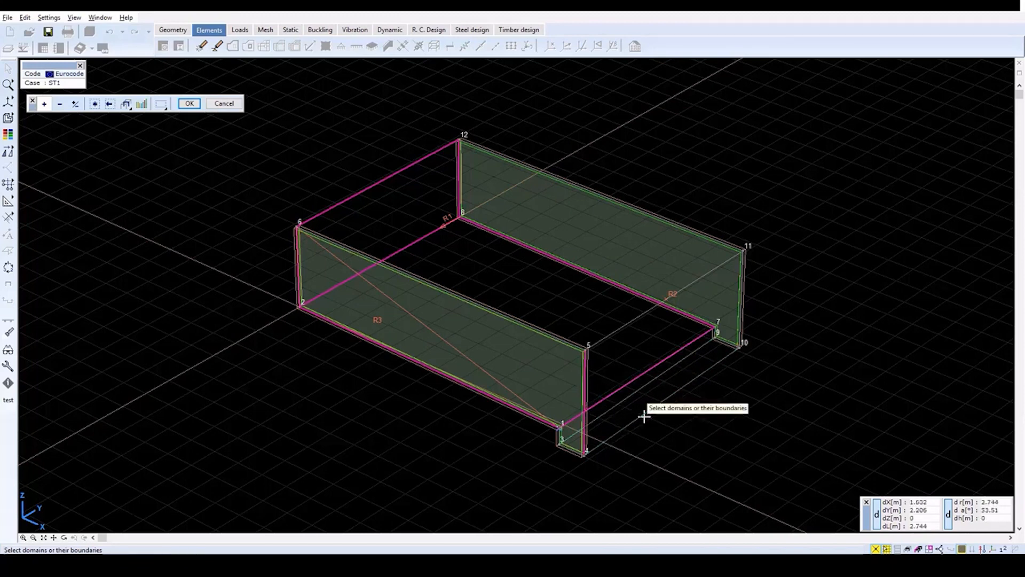
click(647, 416)
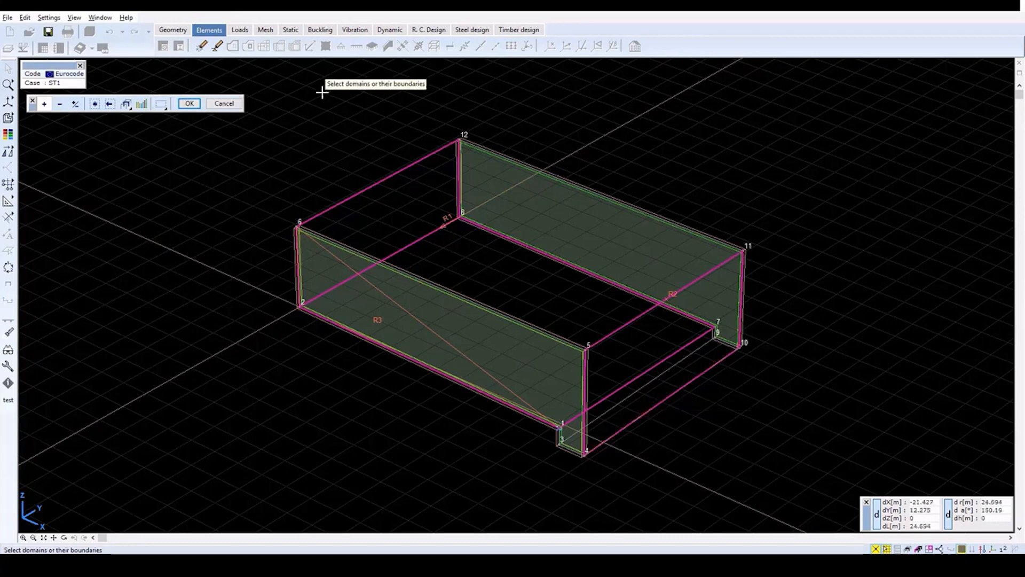
click(191, 104)
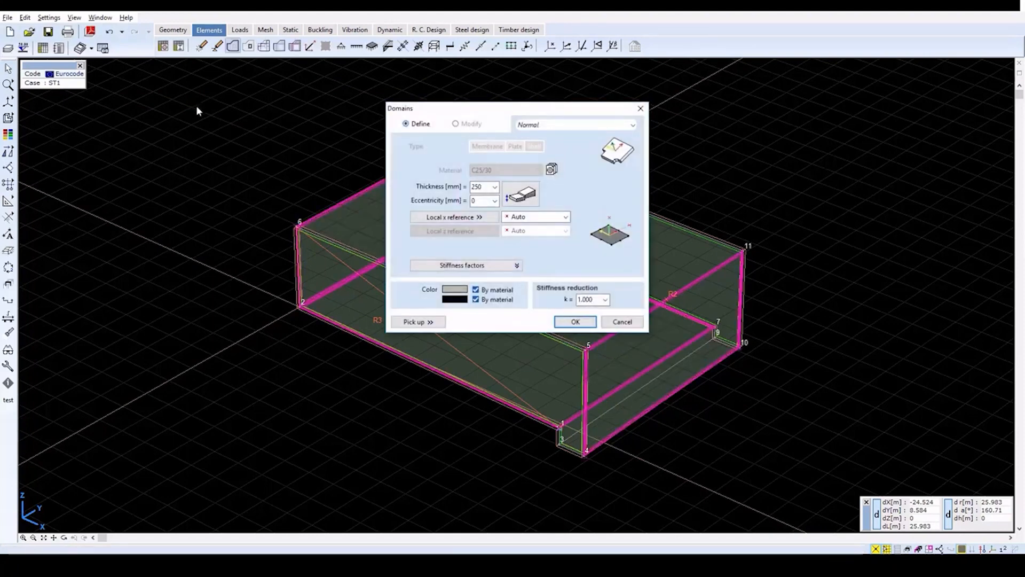
Step: Define the selected end walls and base slab as 250 mm thick C25/30 shell domains with local x reference R3
double_click(484, 186)
click(529, 217)
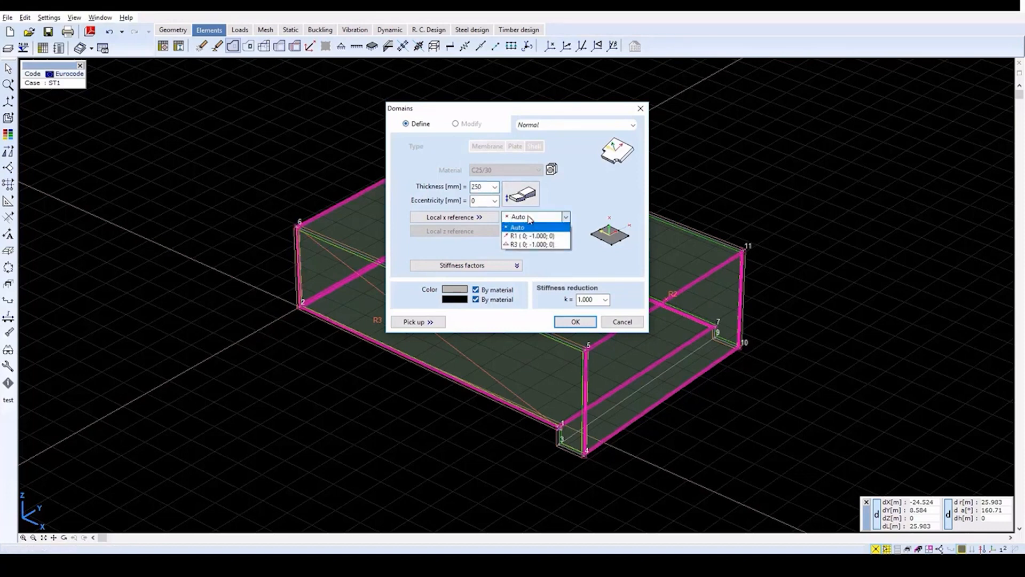
click(532, 244)
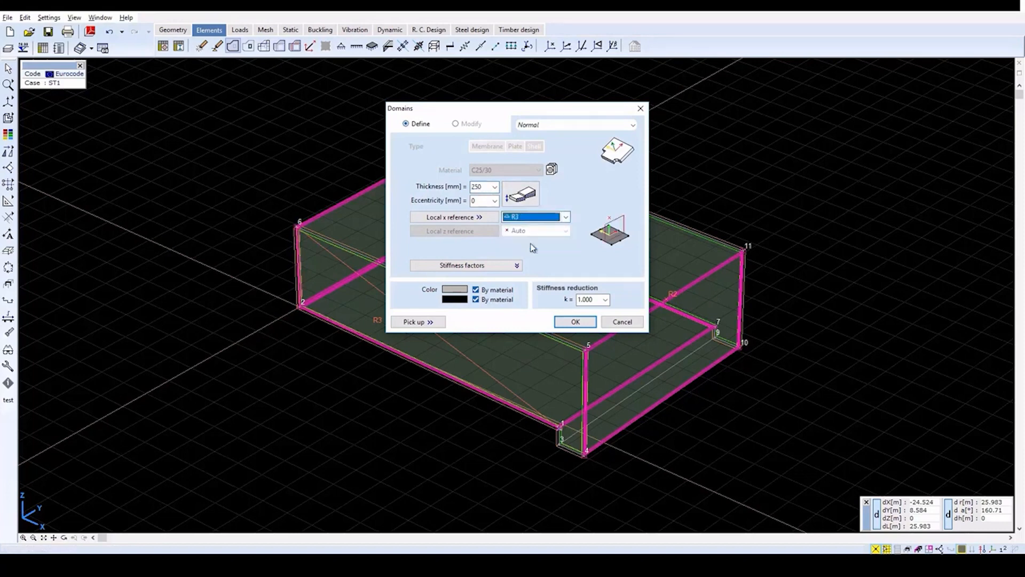
click(574, 322)
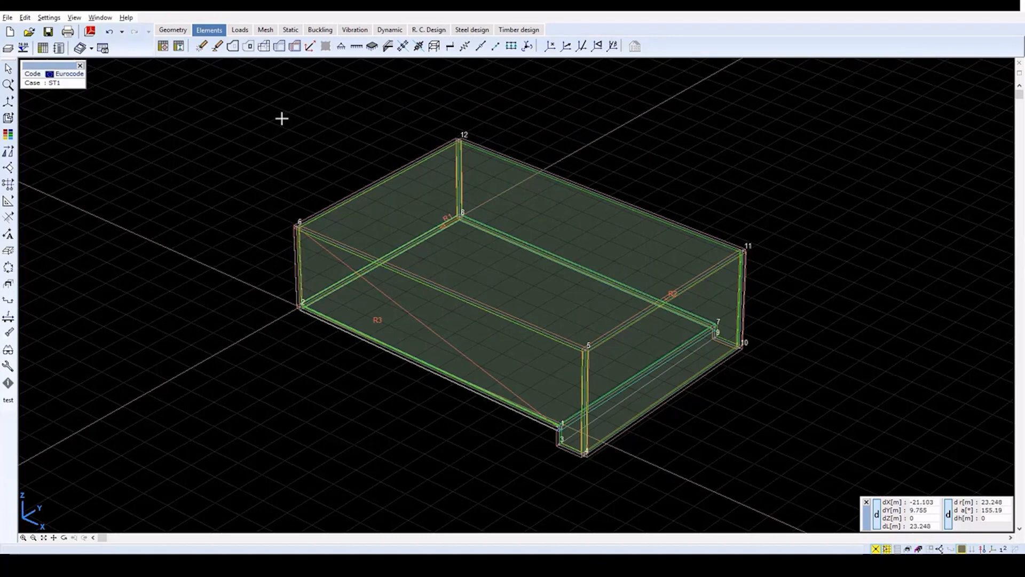
Step: Define the narrow vertical strip 1-3-9-7 as a 250 mm C25/30 shell domain with local x reference R3 and local z reference R2
click(233, 47)
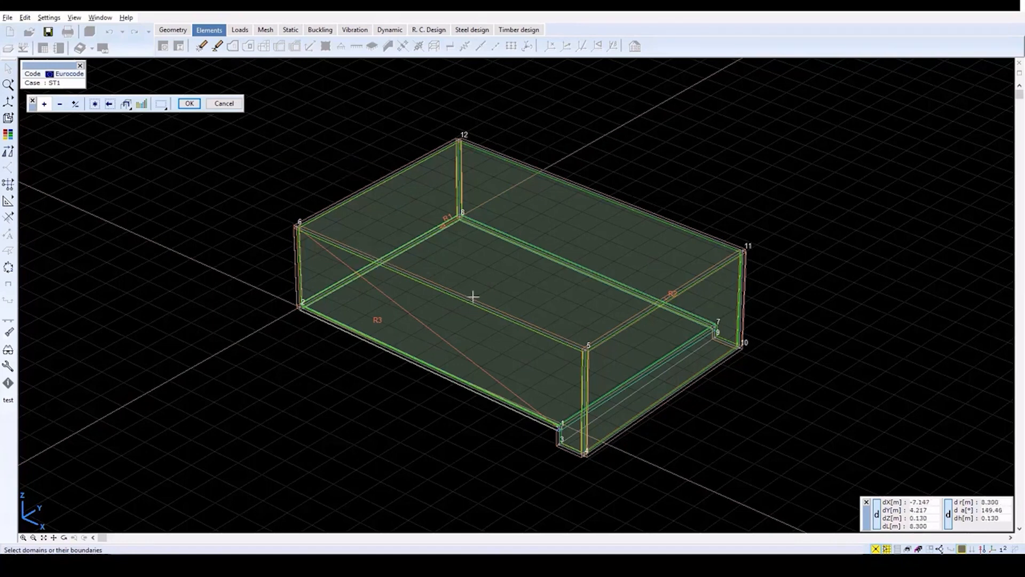
click(627, 386)
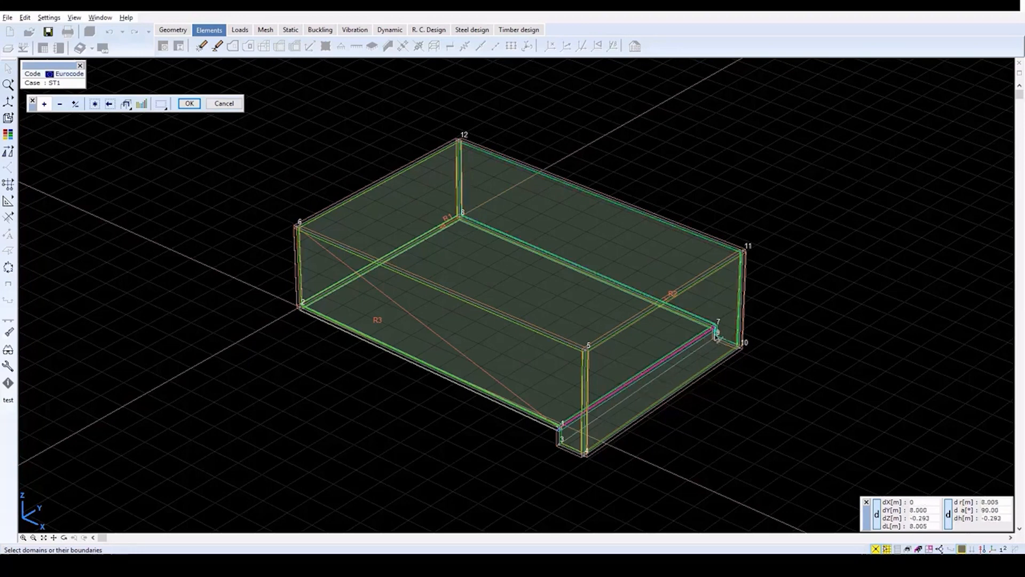
click(713, 335)
click(190, 104)
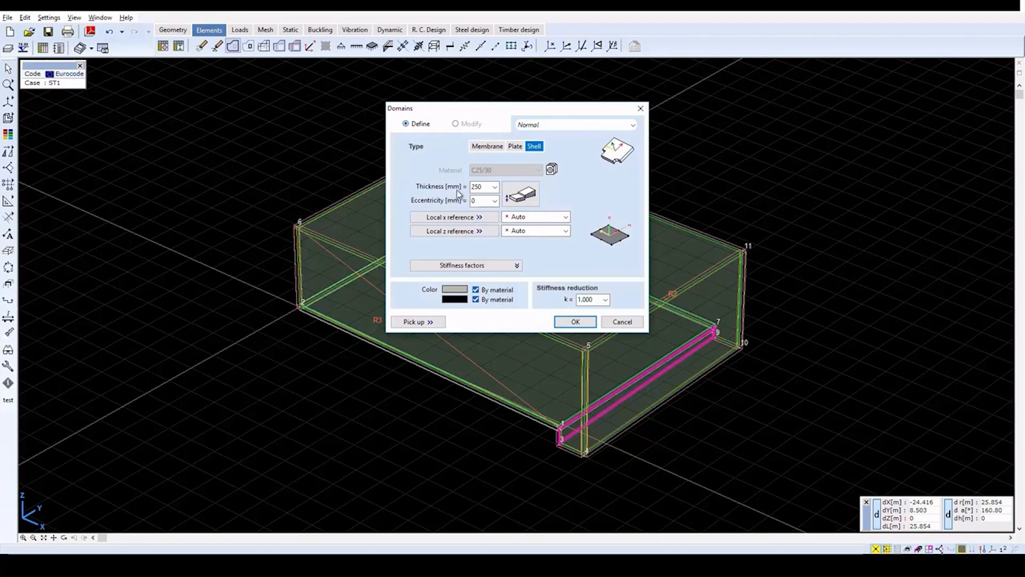
click(526, 217)
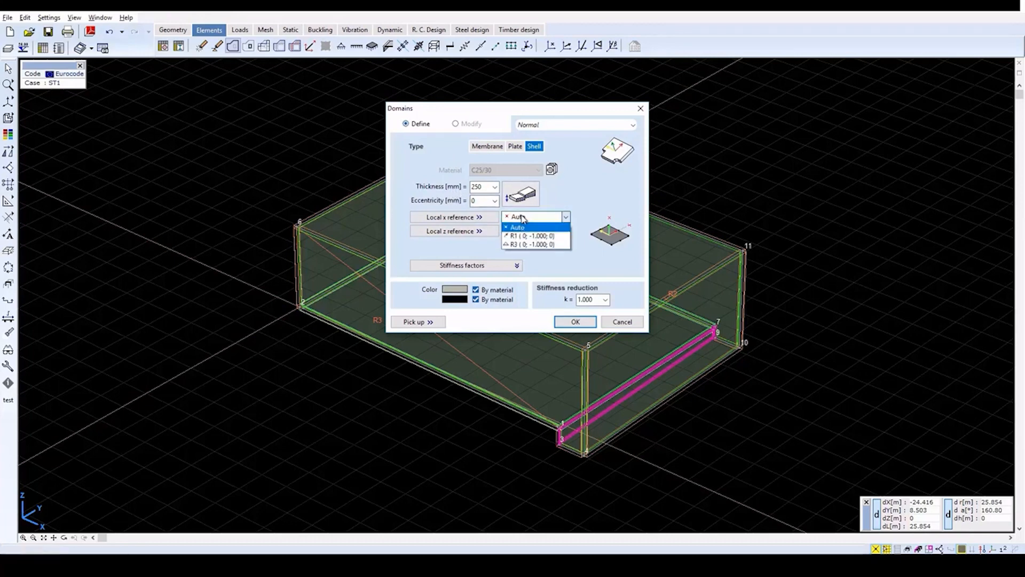
click(526, 244)
click(523, 233)
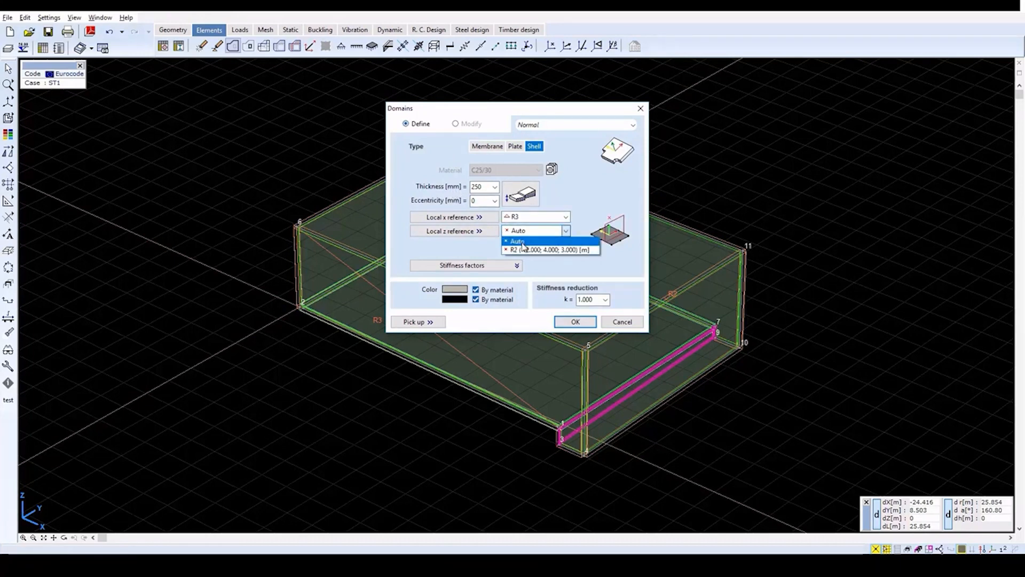
click(523, 250)
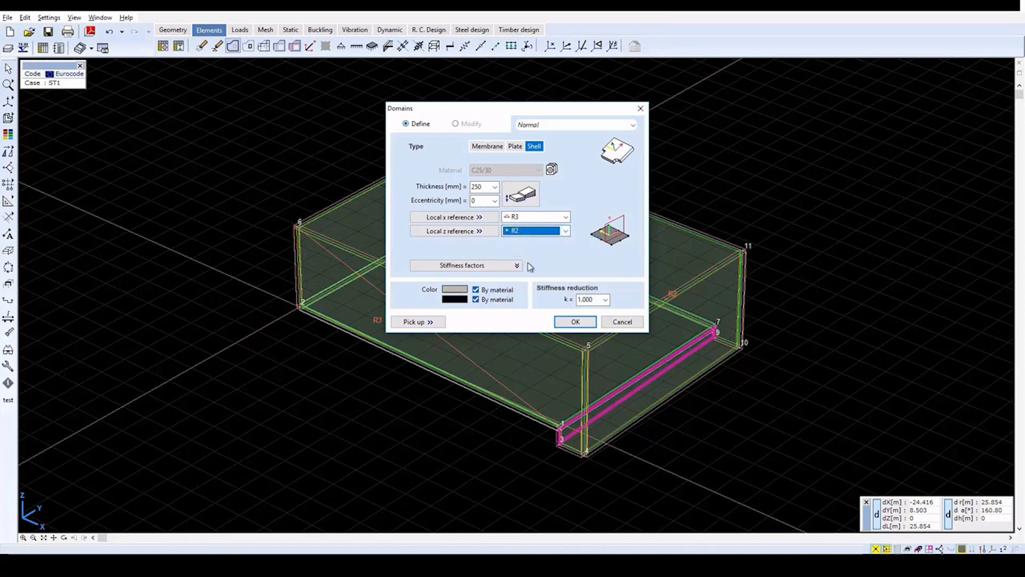
click(574, 321)
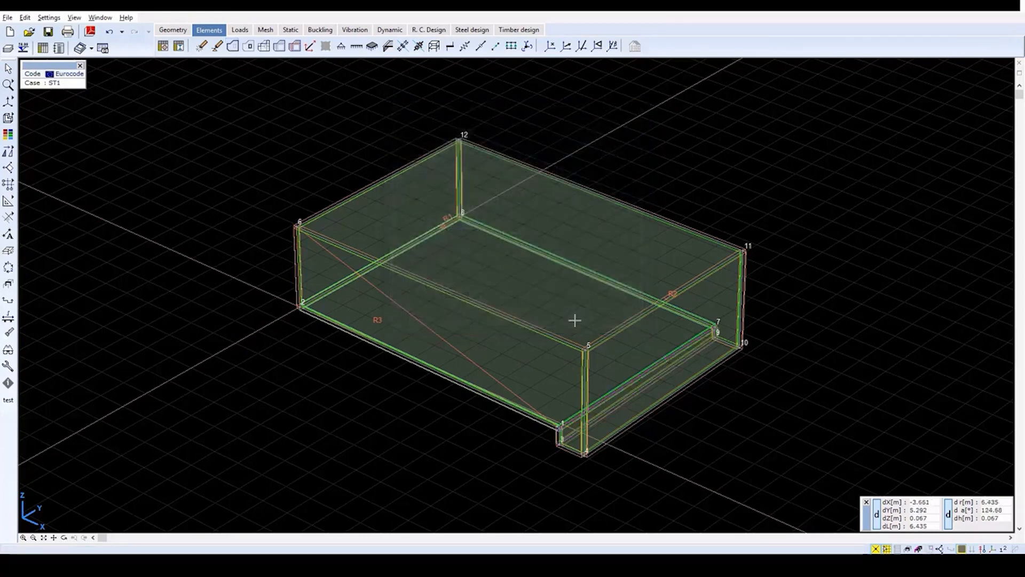
Step: Define the low horizontal strip 3-4-10-9 as a 250 mm C25/30 shell domain with automatic local references
click(233, 47)
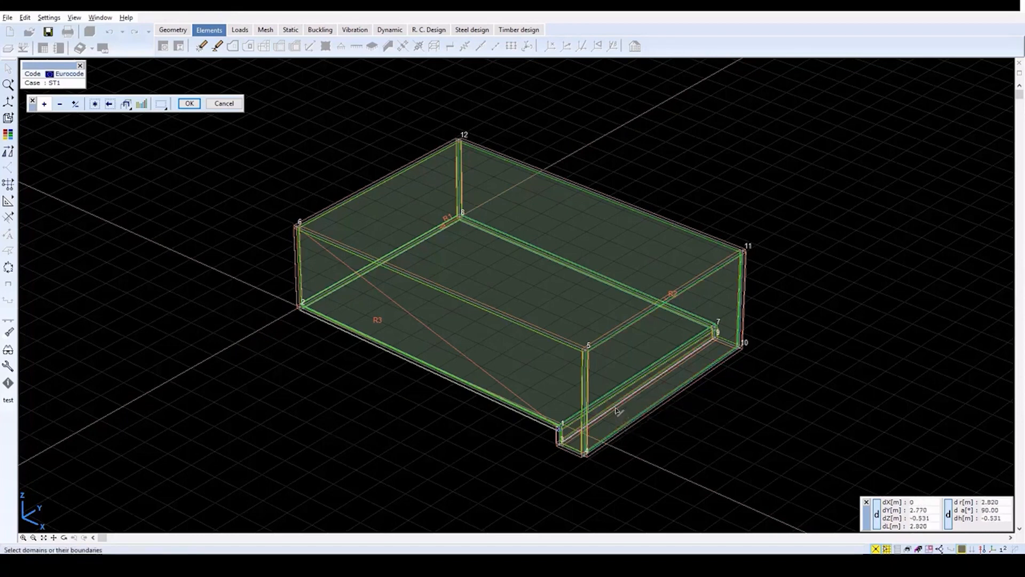
click(596, 446)
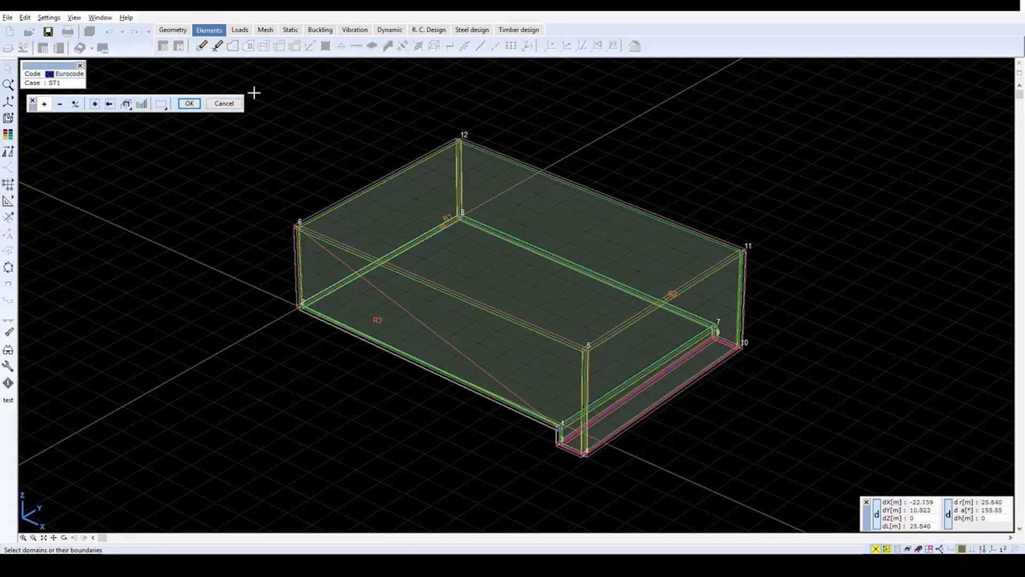
click(189, 104)
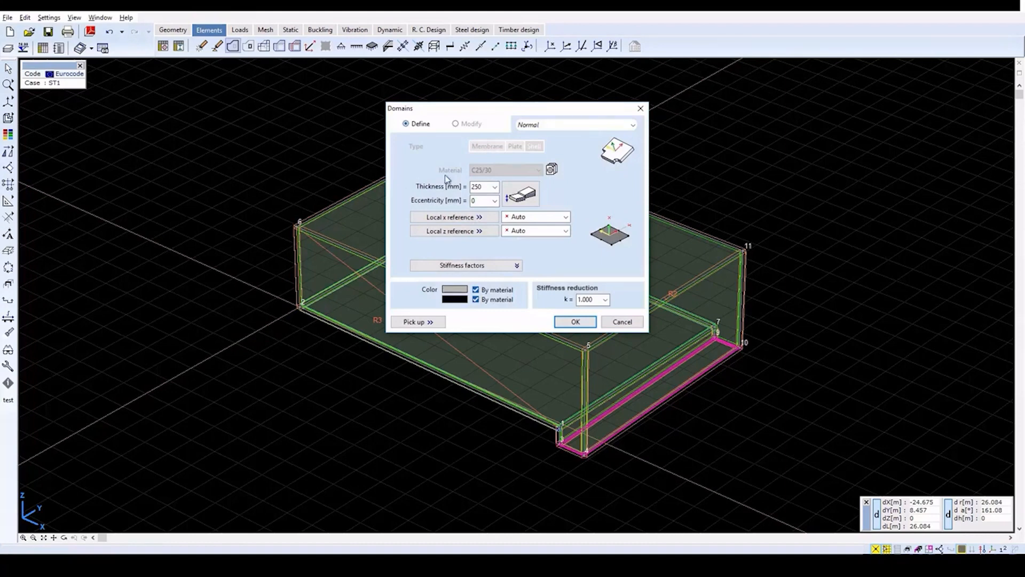
click(578, 321)
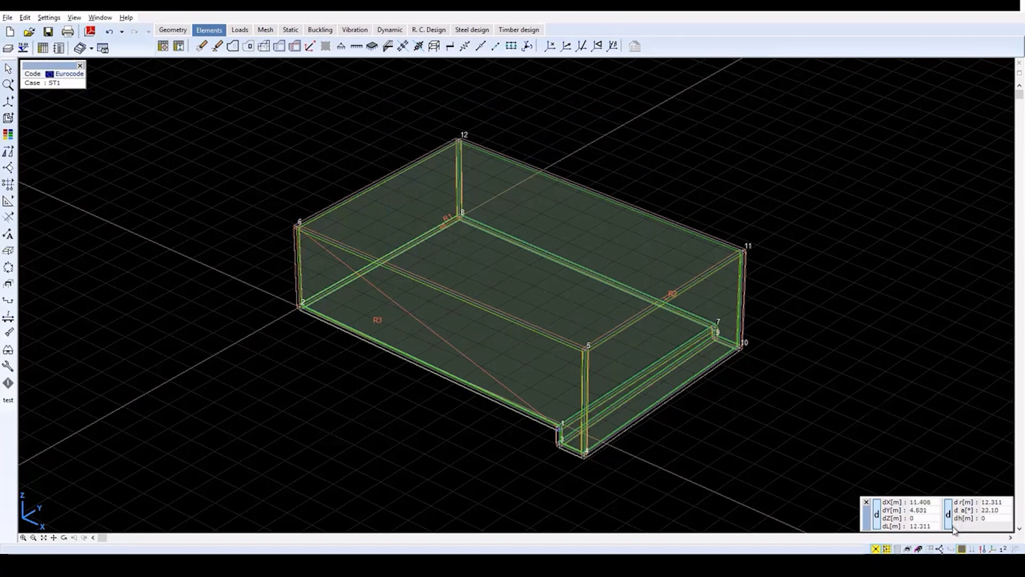
Step: Display the domains' local coordinate systems for checking, and hide them again together with the node numbers
click(994, 549)
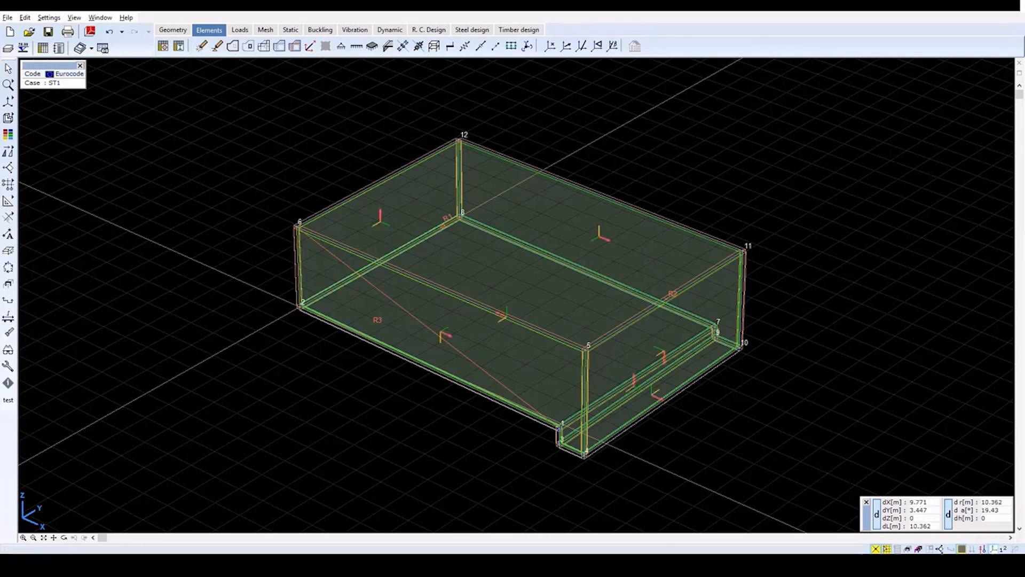
click(1006, 550)
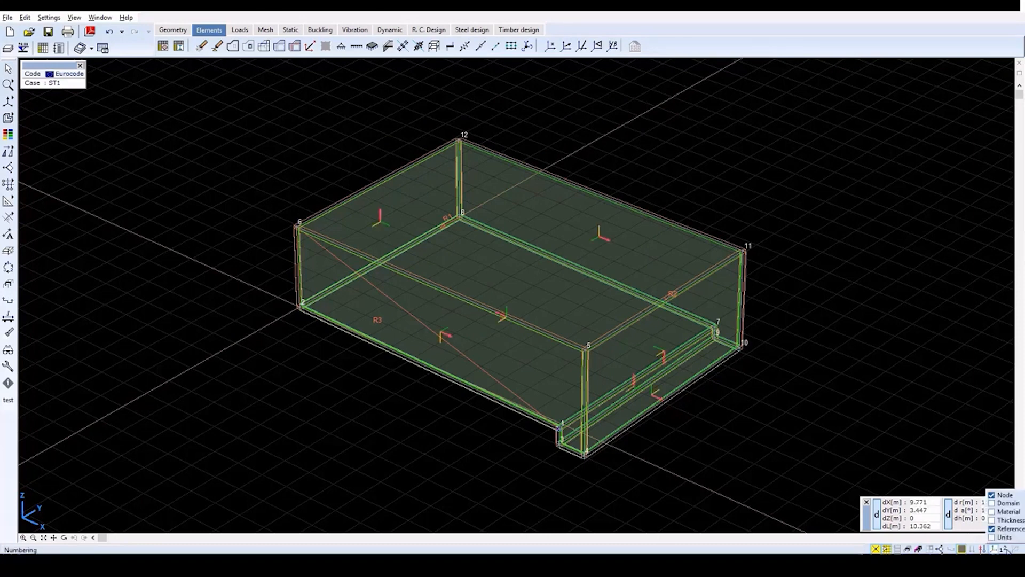
click(1003, 498)
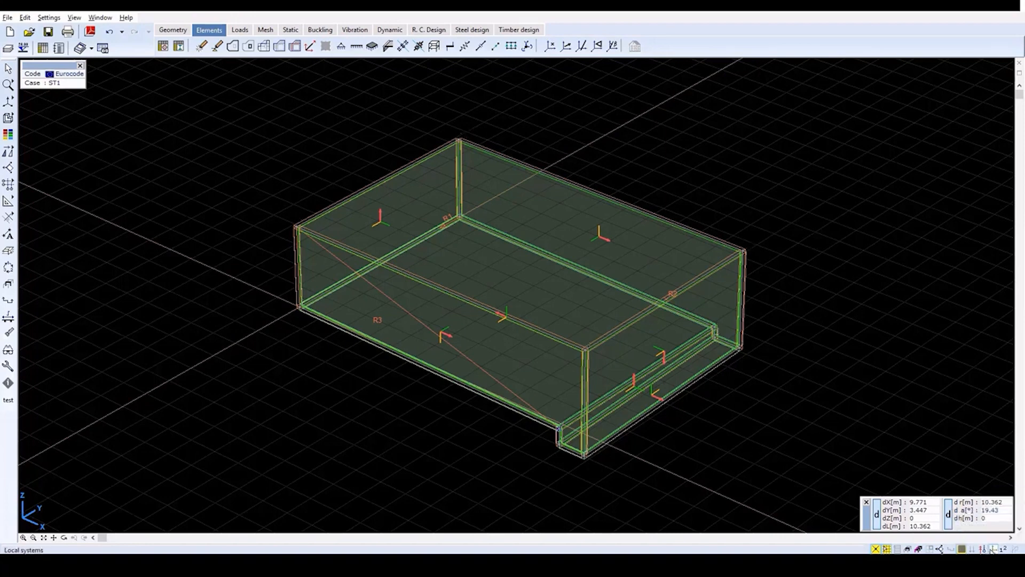
click(991, 550)
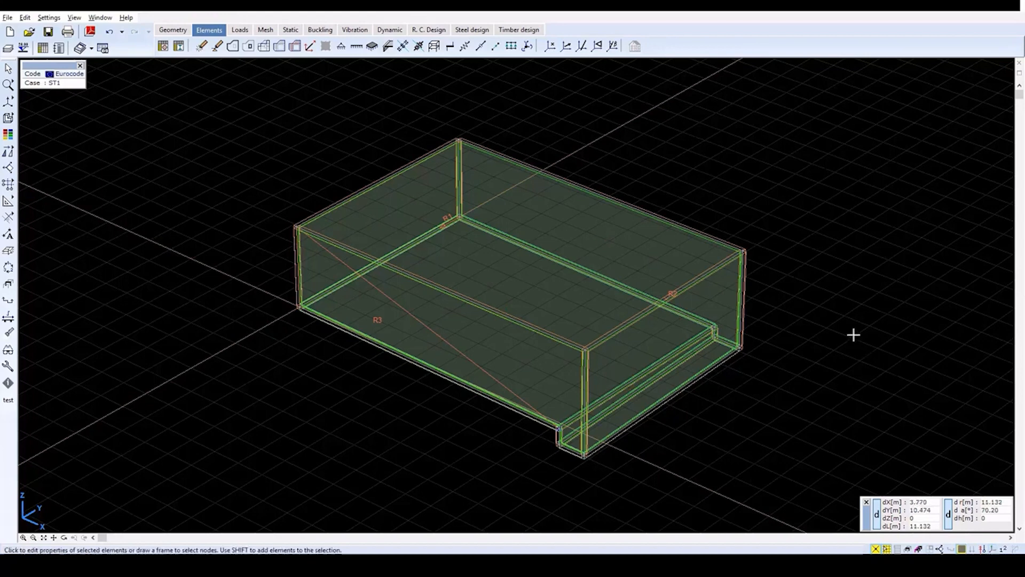
Step: Select the four top edges of the walls to define C25/30 rib line elements along them
click(311, 47)
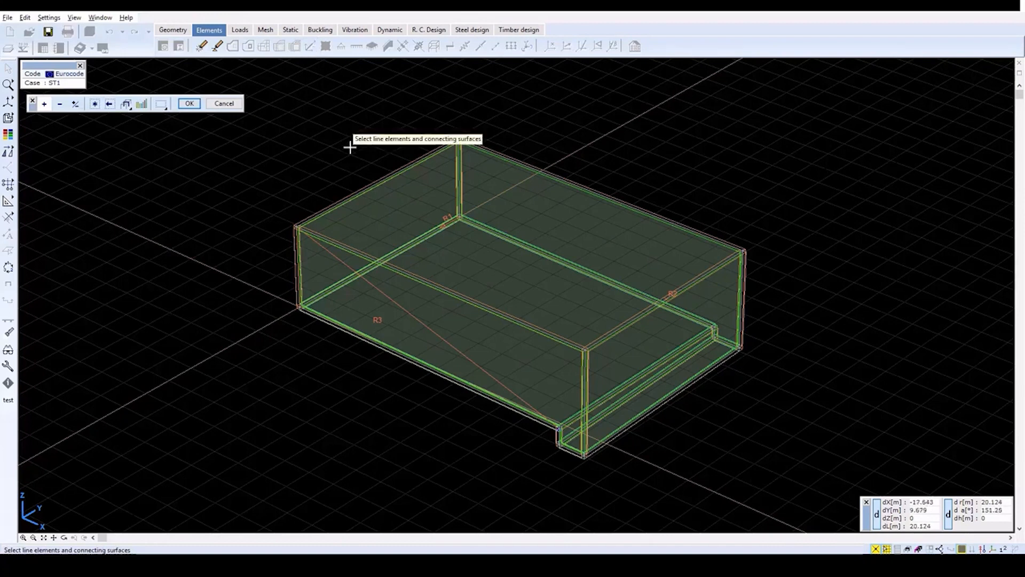
click(374, 186)
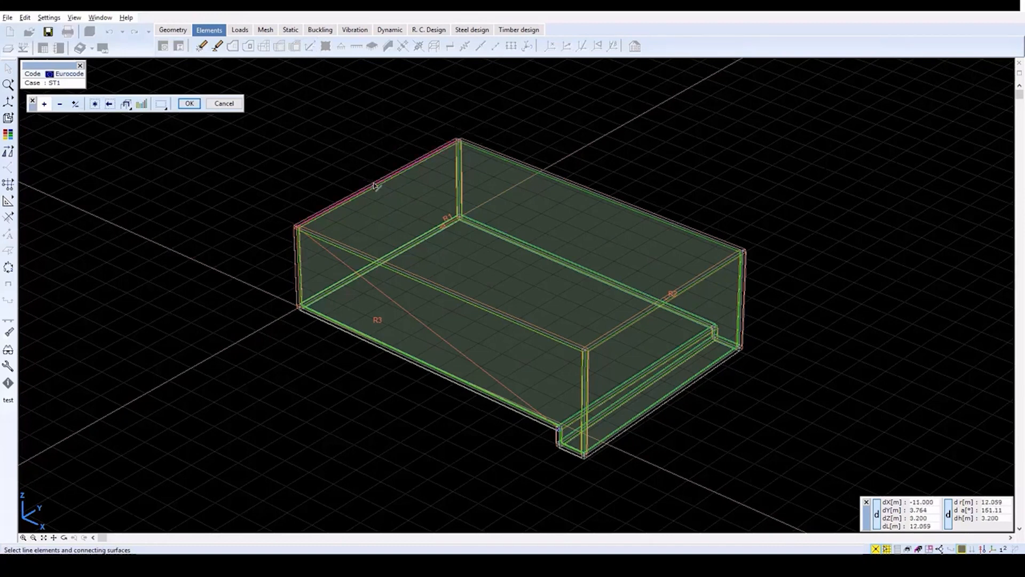
click(420, 281)
click(627, 327)
click(669, 224)
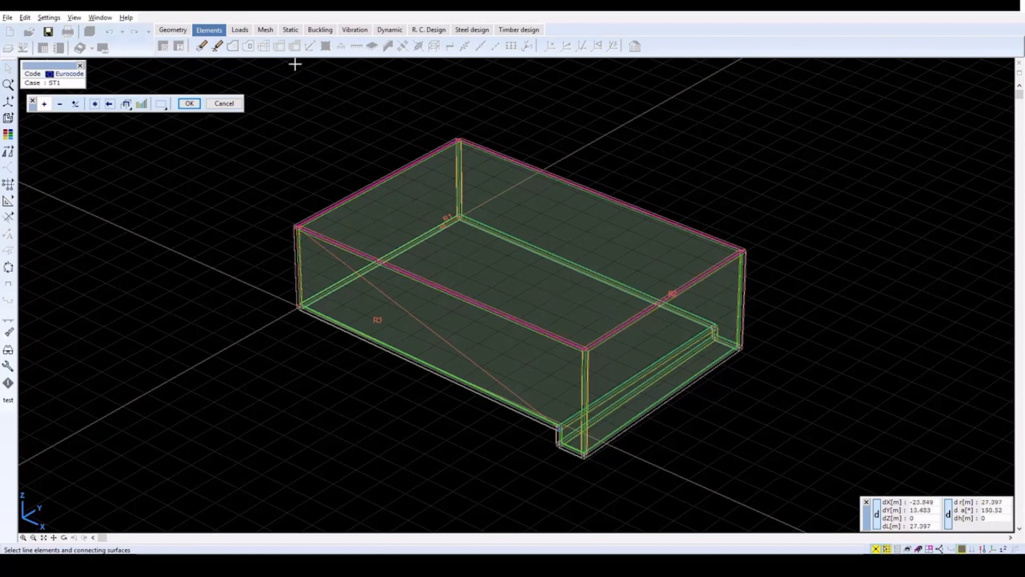
click(189, 102)
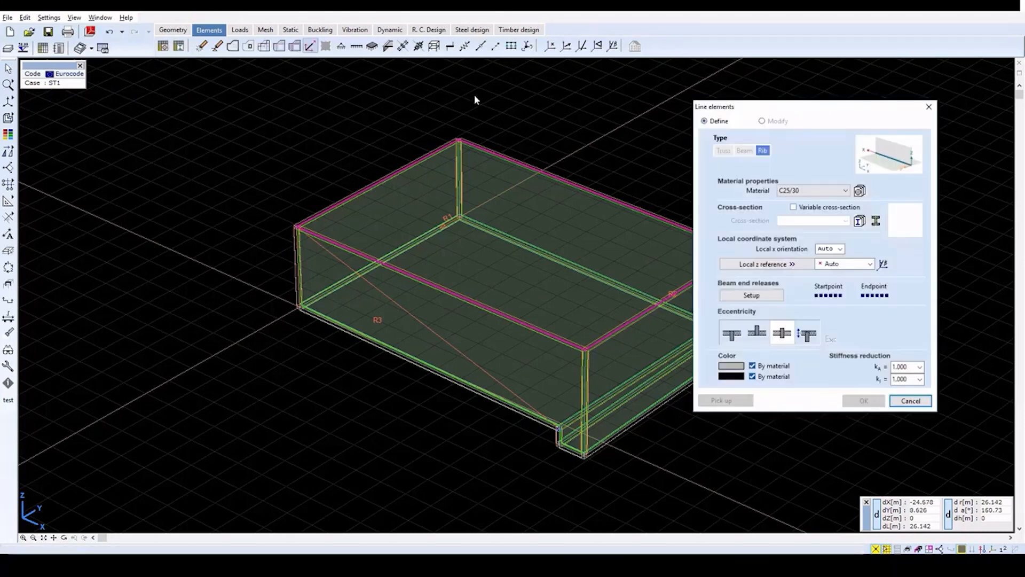
Step: Create a new solid rectangular cross-section for the ribs with a width of 300 mm and a height of 600 mm
click(876, 222)
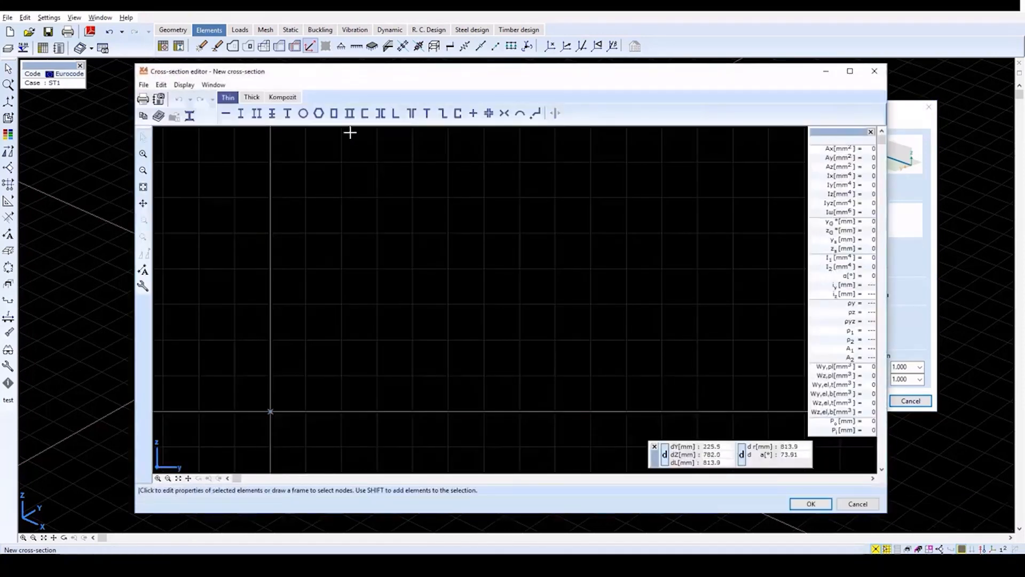
click(252, 98)
click(226, 114)
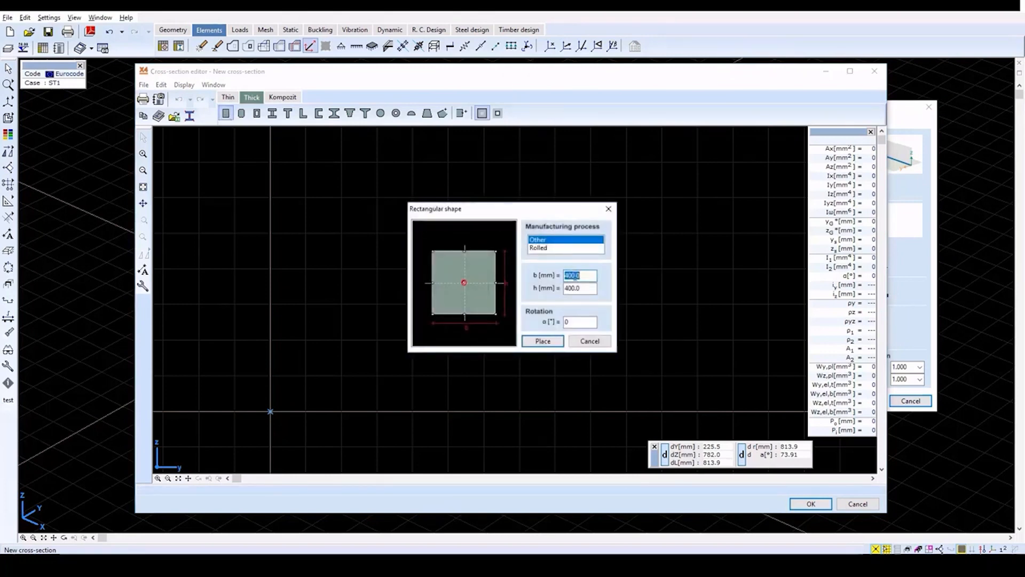
click(581, 275)
key(BackSpace)
key(BackSpace)
key(BackSpace)
key(BackSpace)
key(BackSpace)
text(300)
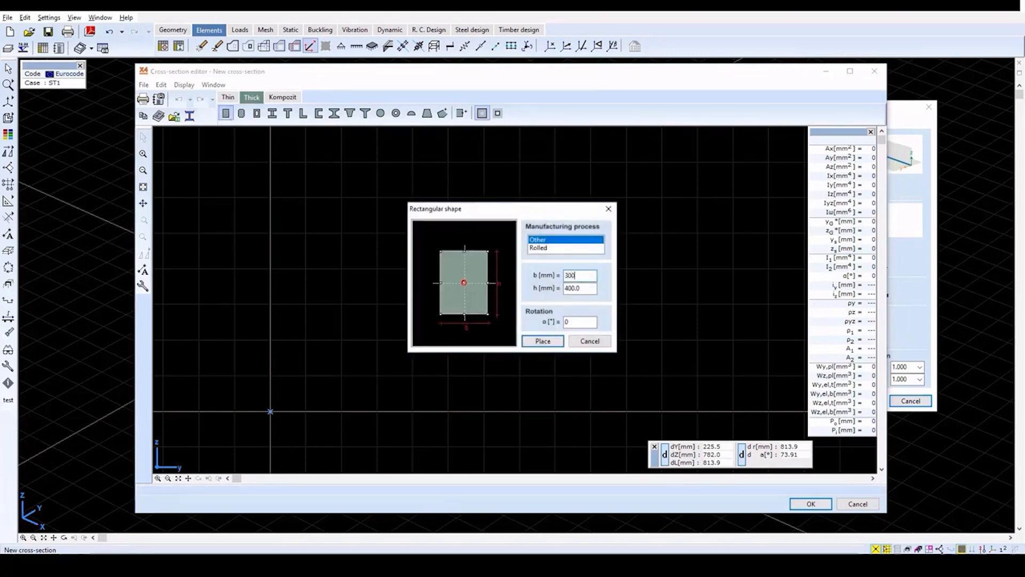
key(Tab)
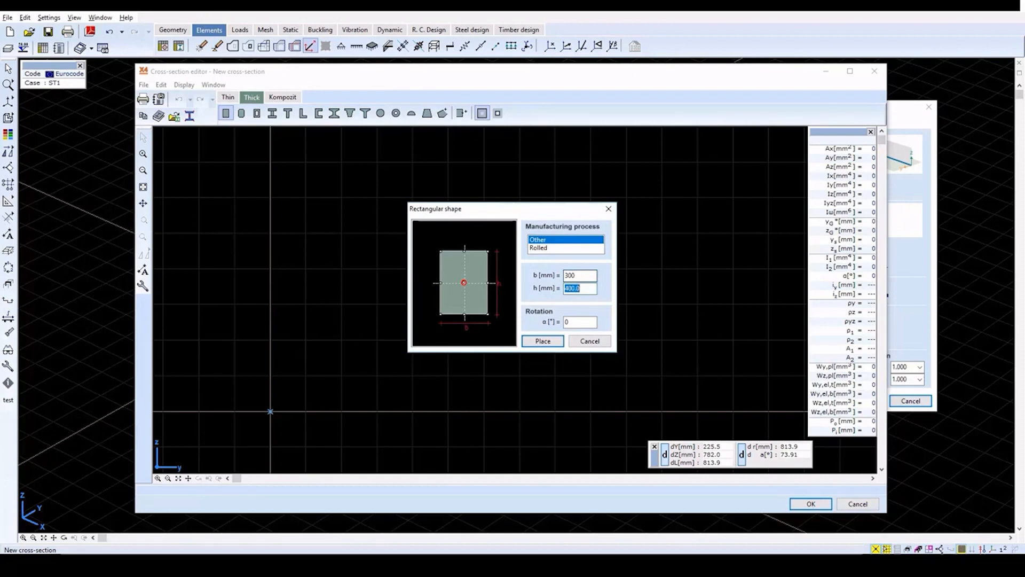
text(600)
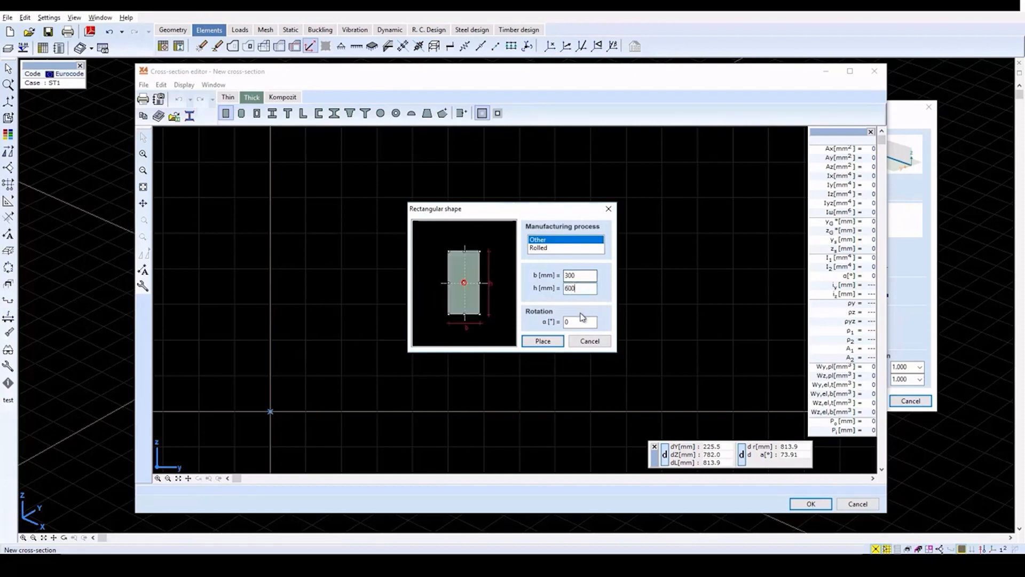
Step: Place the rectangle centred on the origin, fit it in view and save the cross-section as 300x600
click(544, 343)
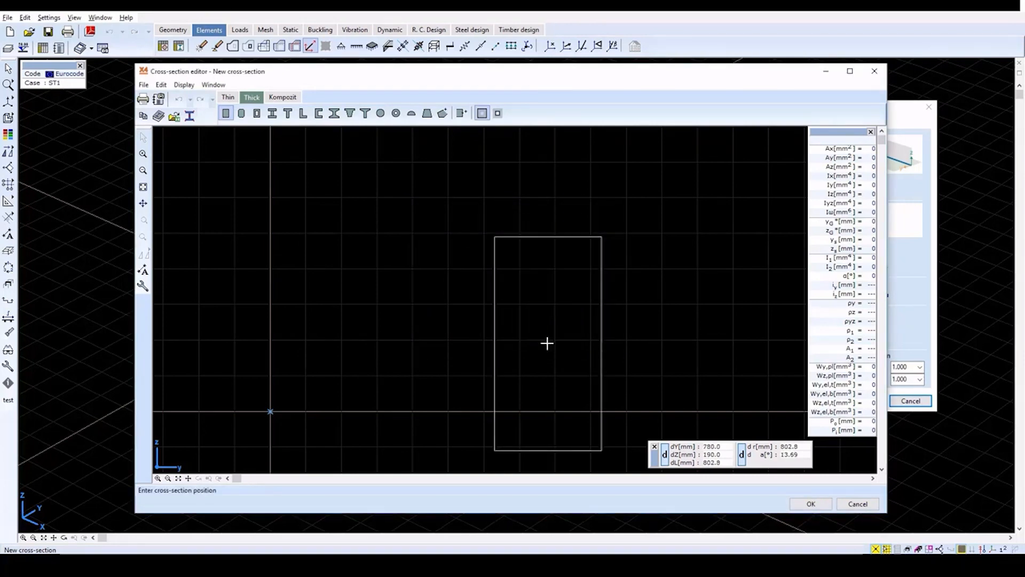
click(270, 413)
click(180, 479)
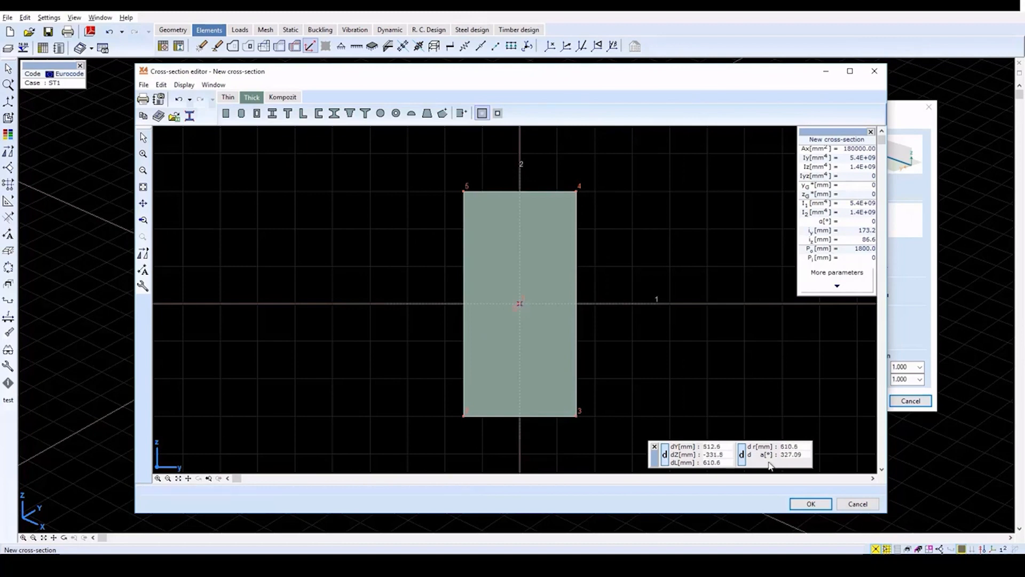
click(812, 505)
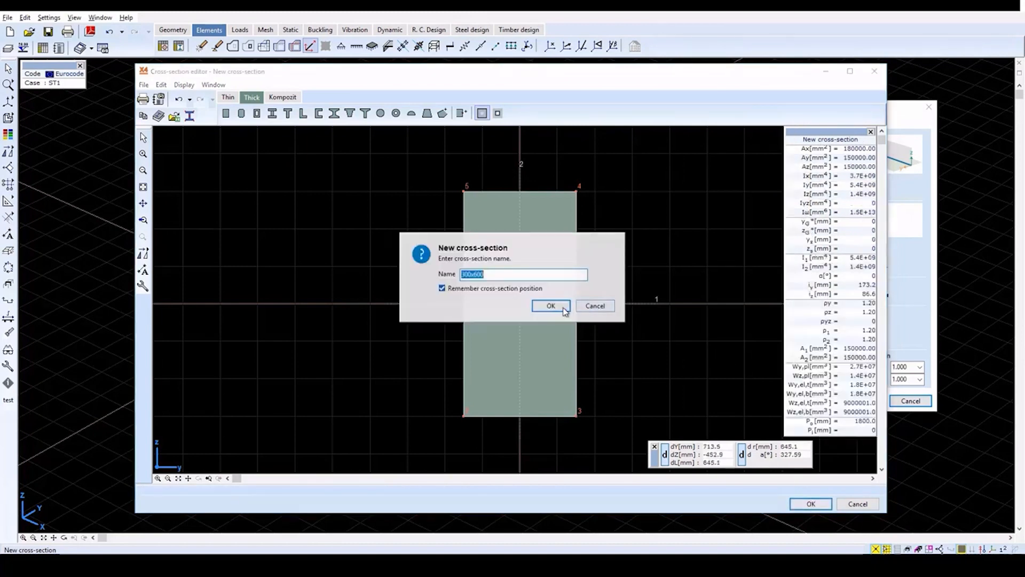
click(550, 306)
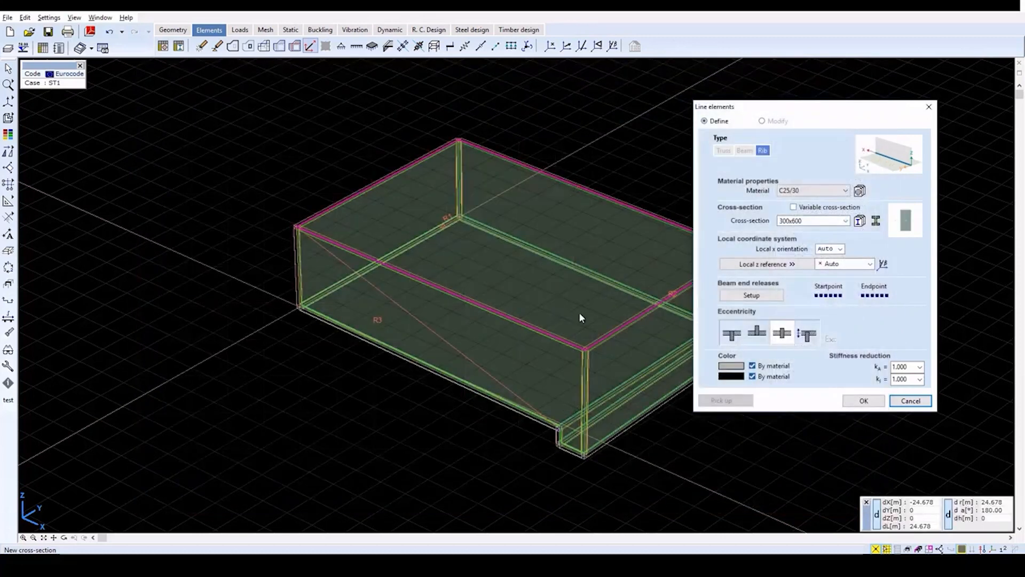
Step: Create the top-edge ribs with bottom eccentricity, check them in rendered display and return to wireframe
click(731, 335)
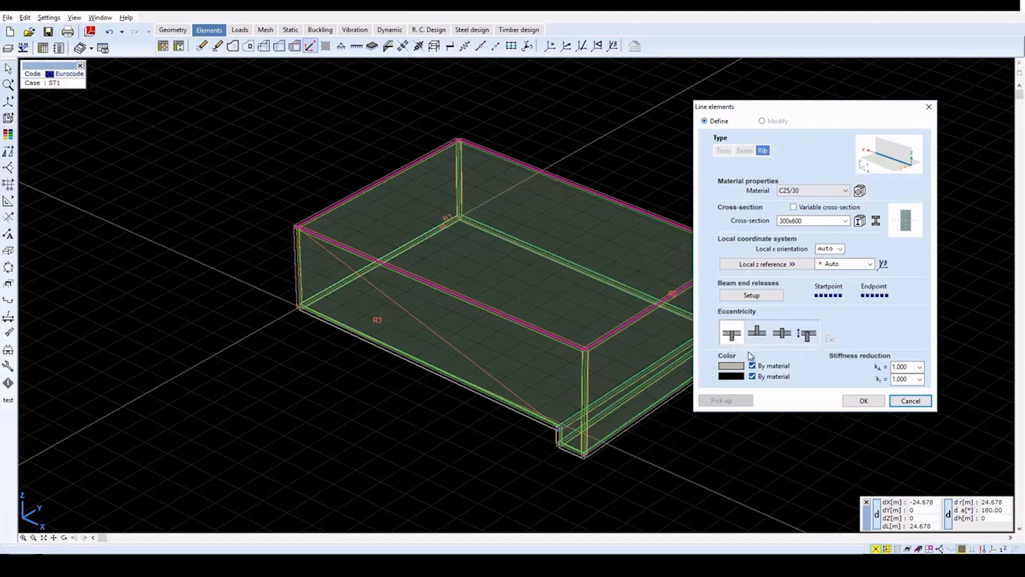
click(864, 402)
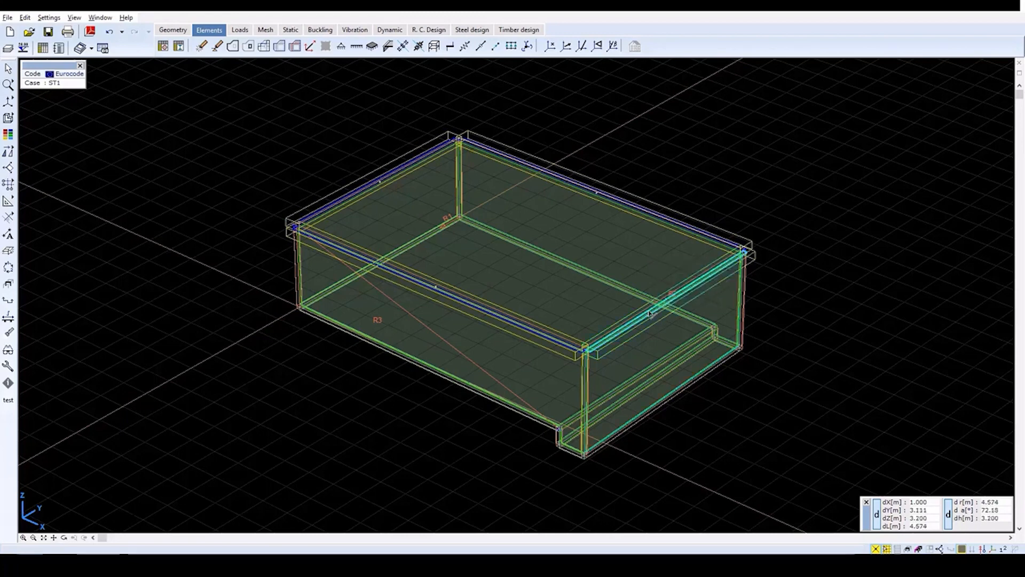
mouse_move(650, 315)
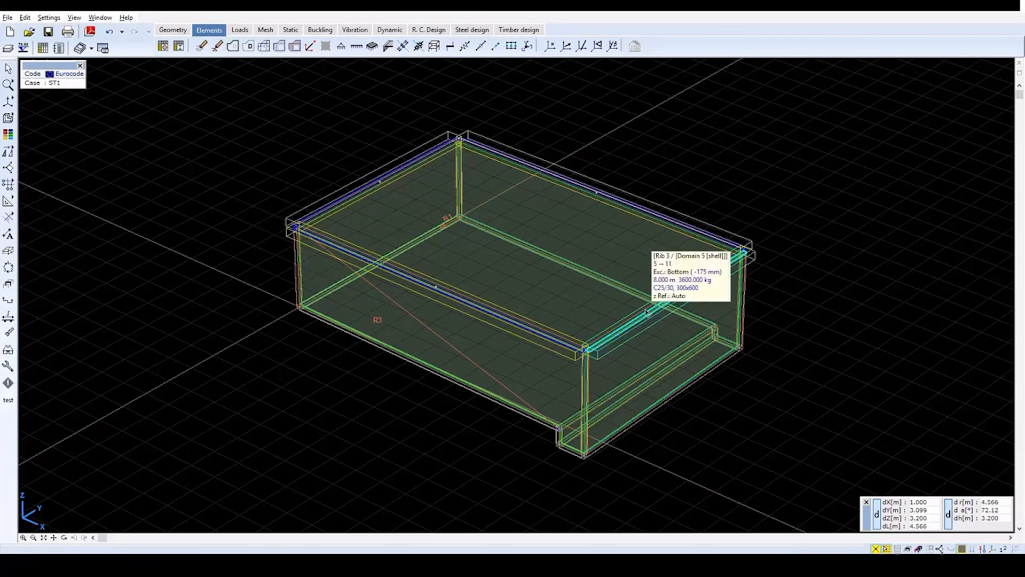
mouse_move(8, 102)
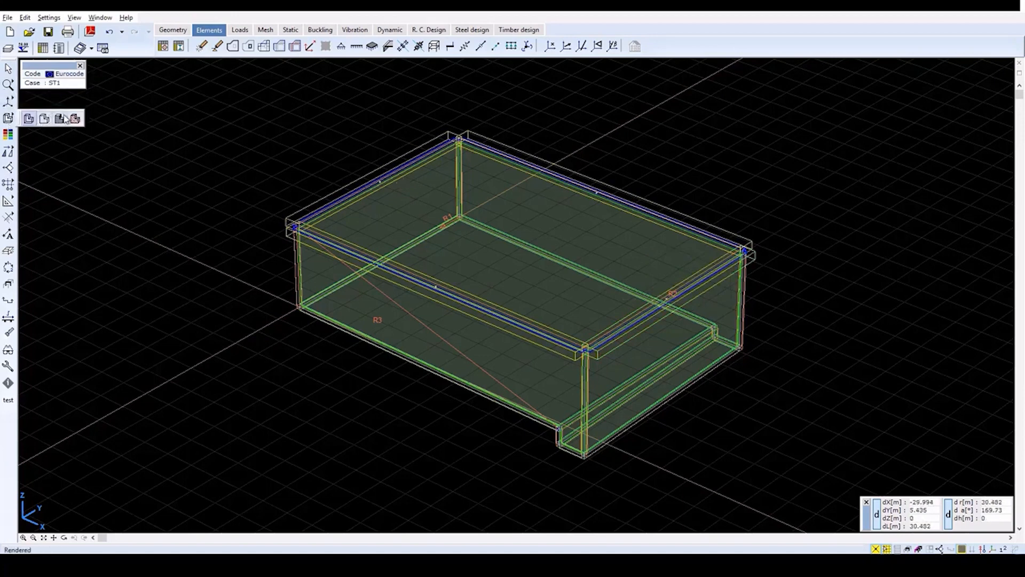
click(62, 118)
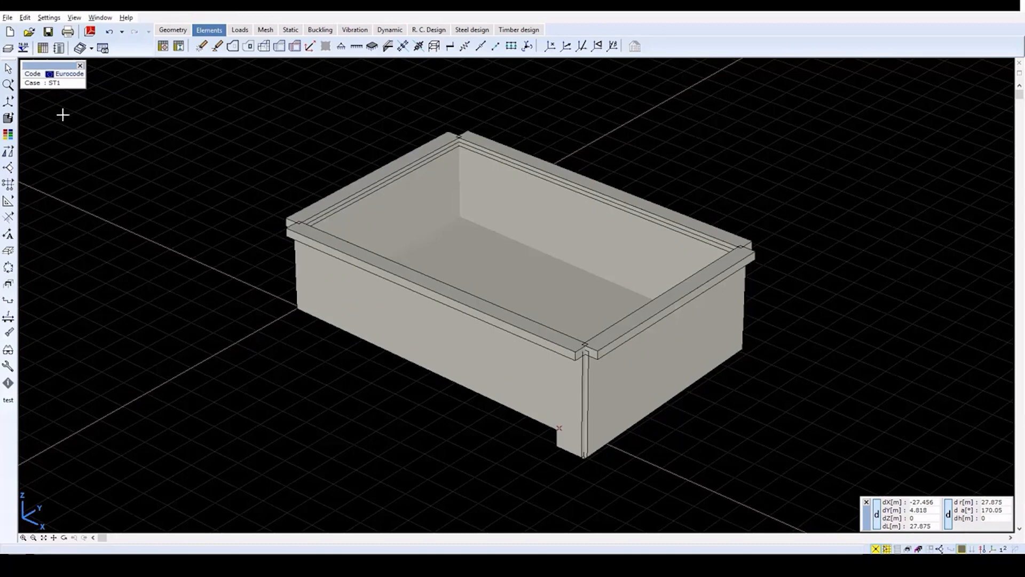
click(28, 118)
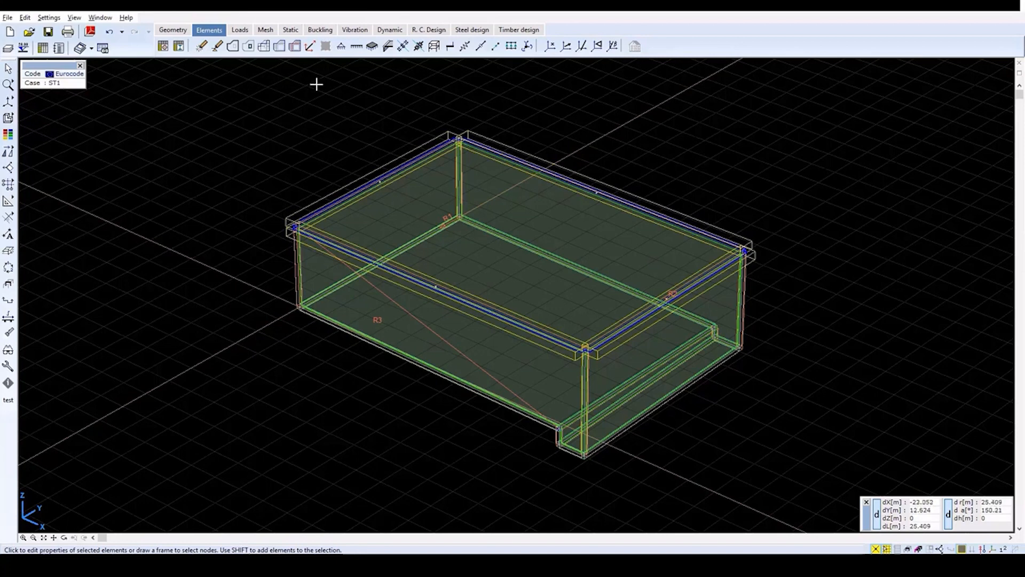
Step: Define a surface support on the main floor slab and the low horizontal strip, with Rx and Ry set to 1e3 kN/m/m²
click(372, 48)
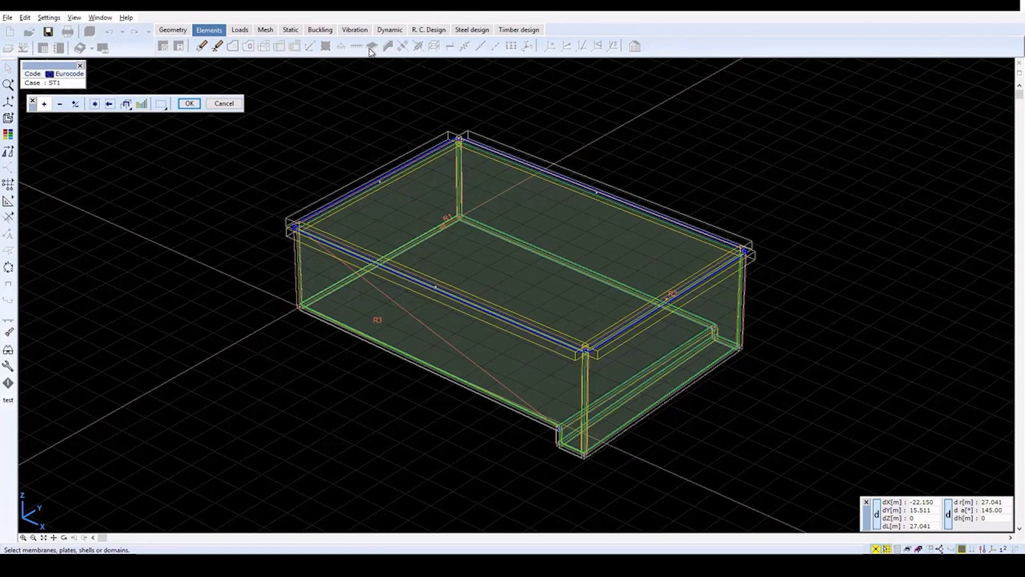
click(544, 258)
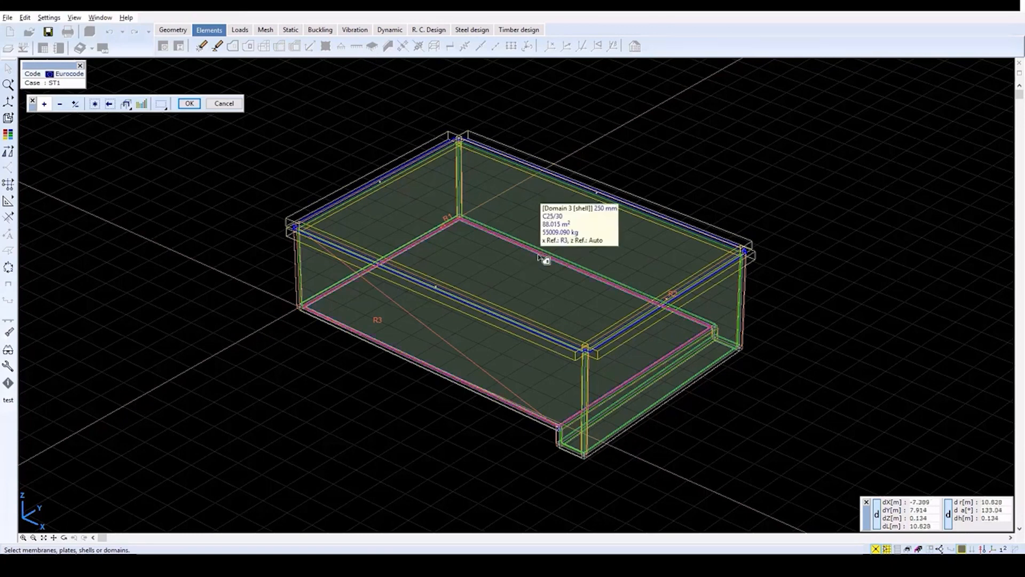
click(702, 358)
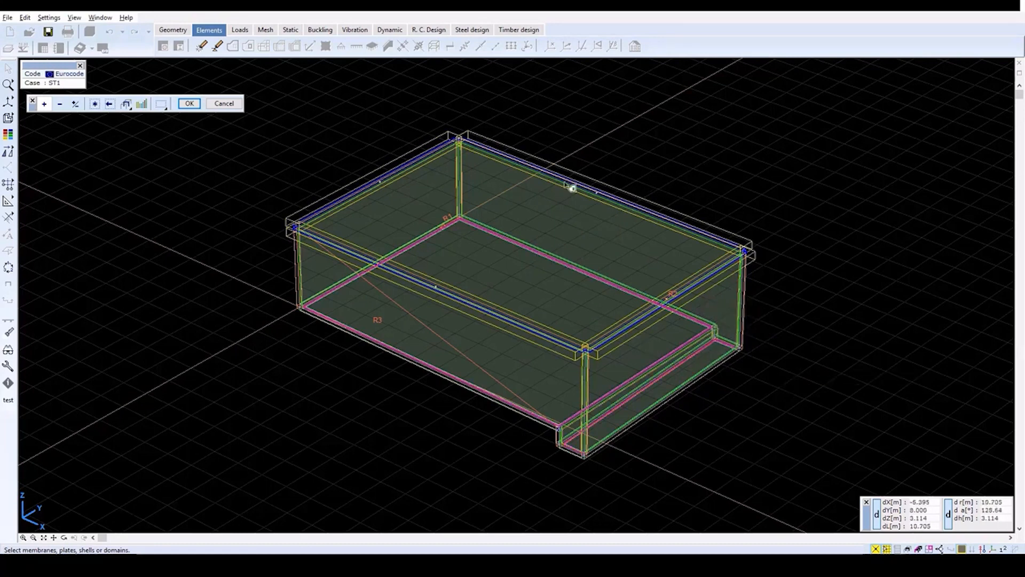
click(190, 104)
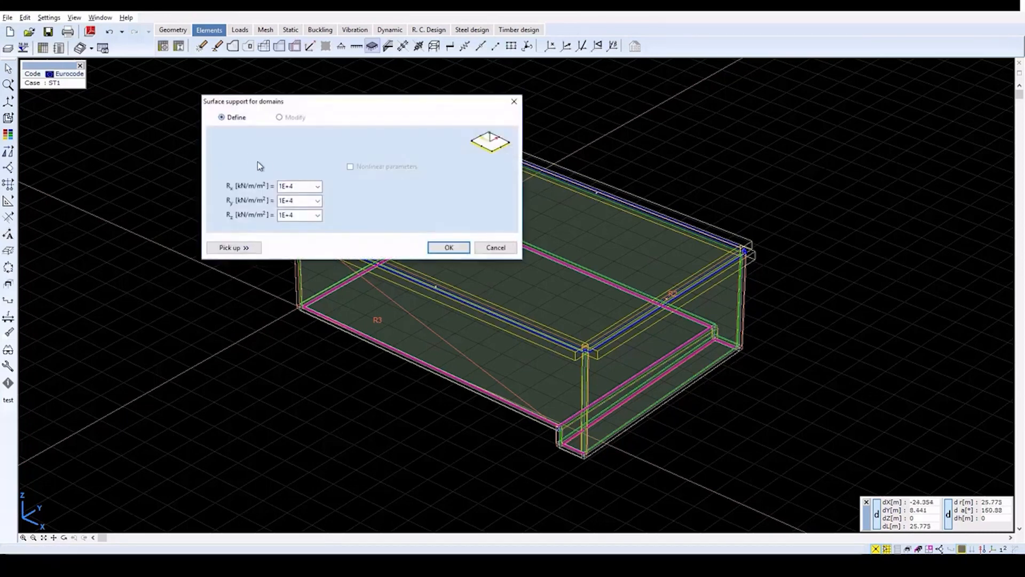
double_click(299, 185)
text(1e3)
key(Tab)
text(1e)
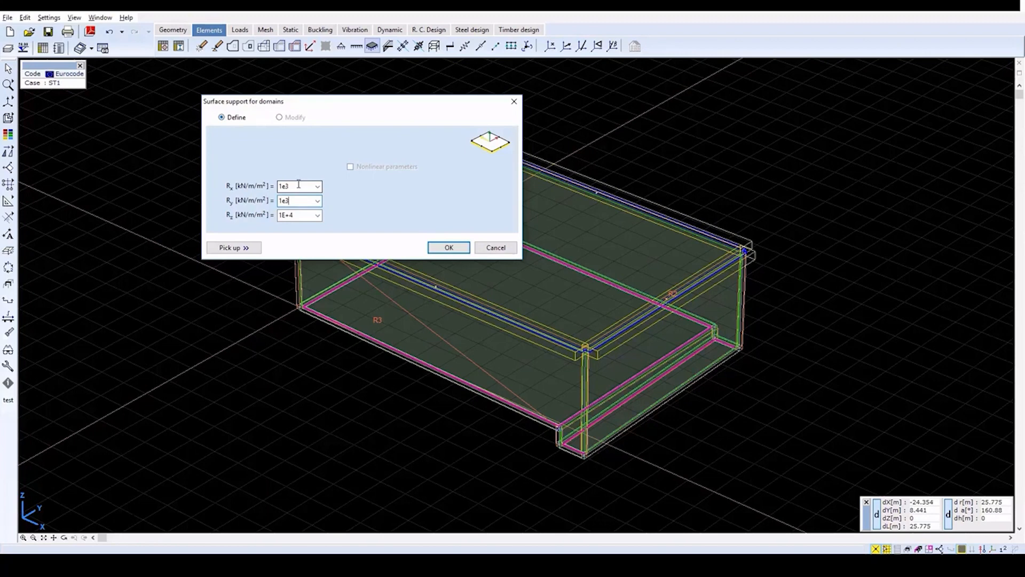
click(449, 249)
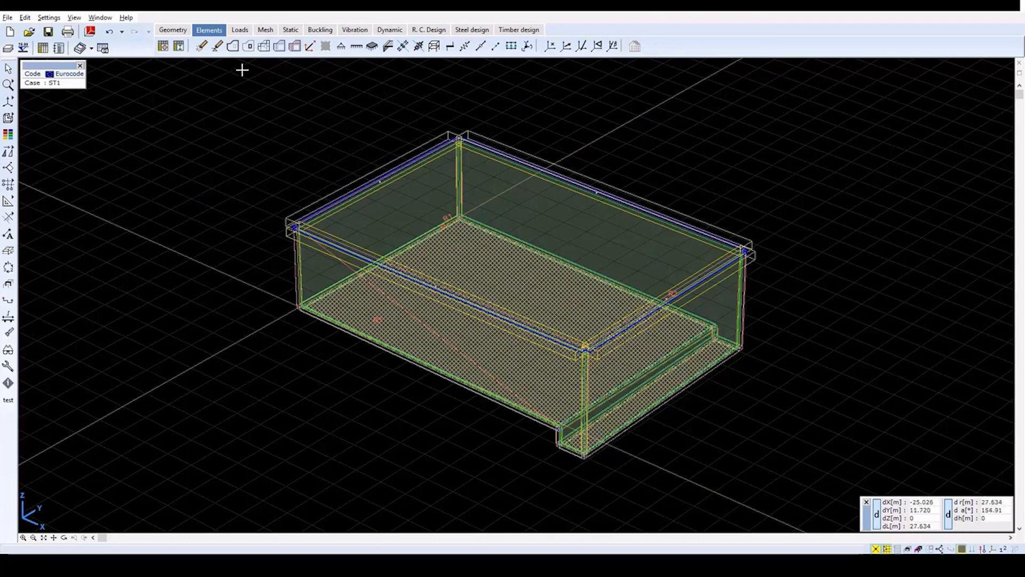
Step: Rename the existing static load case ST1 as SELF WEIGHT and make it the active case
click(241, 31)
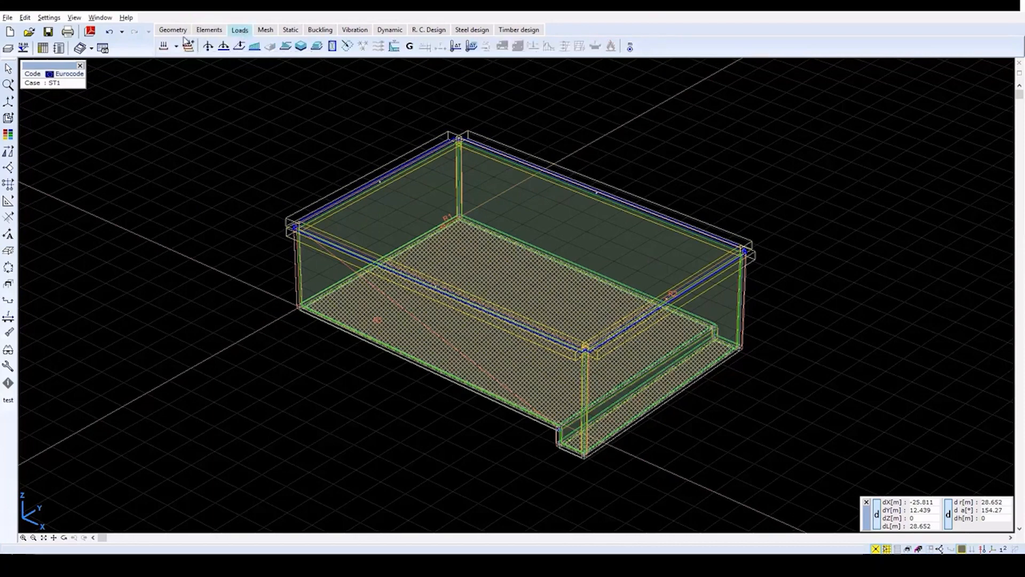
click(163, 47)
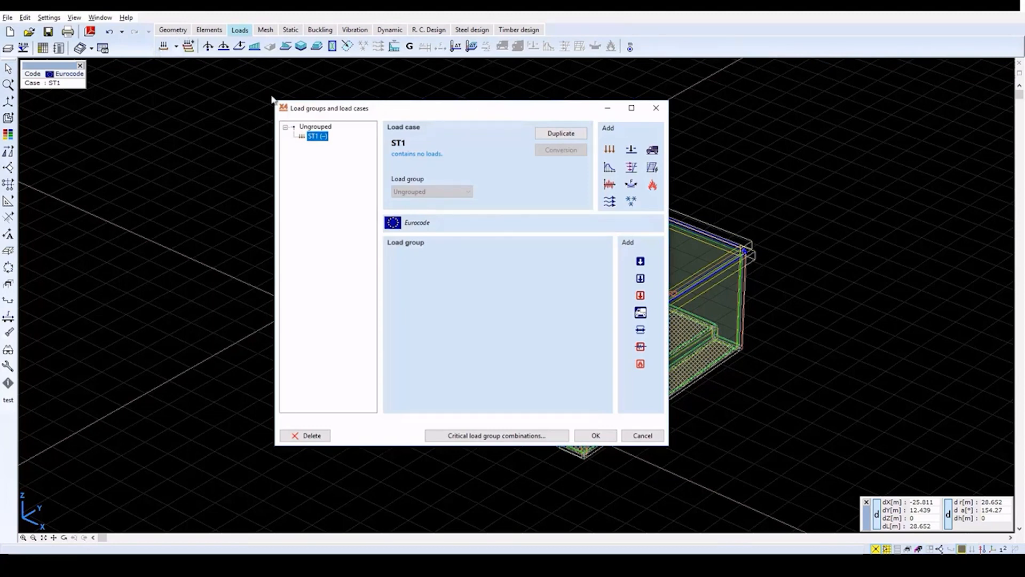
click(318, 136)
text(SEL)
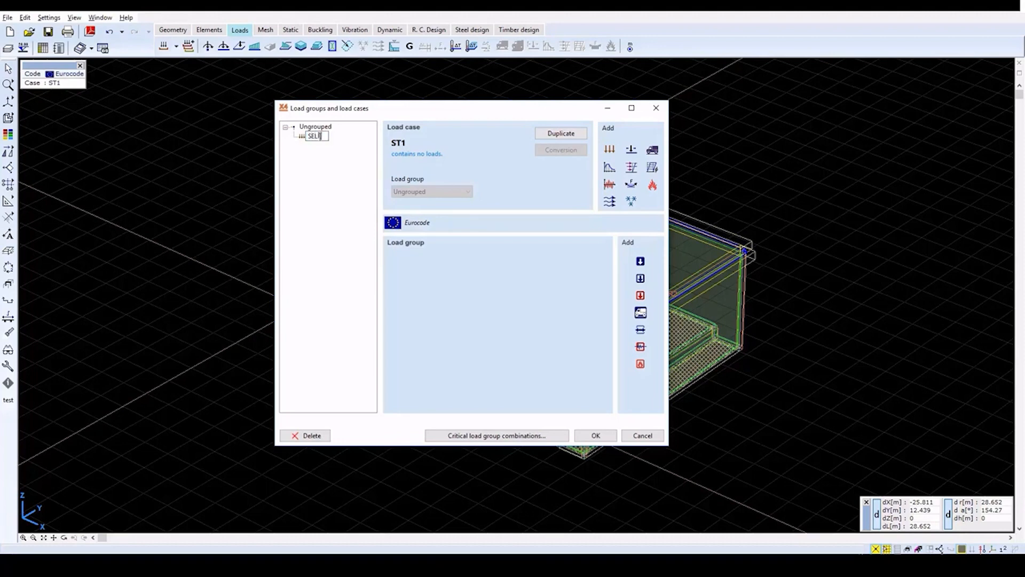
text(F WEIGHT)
key(Return)
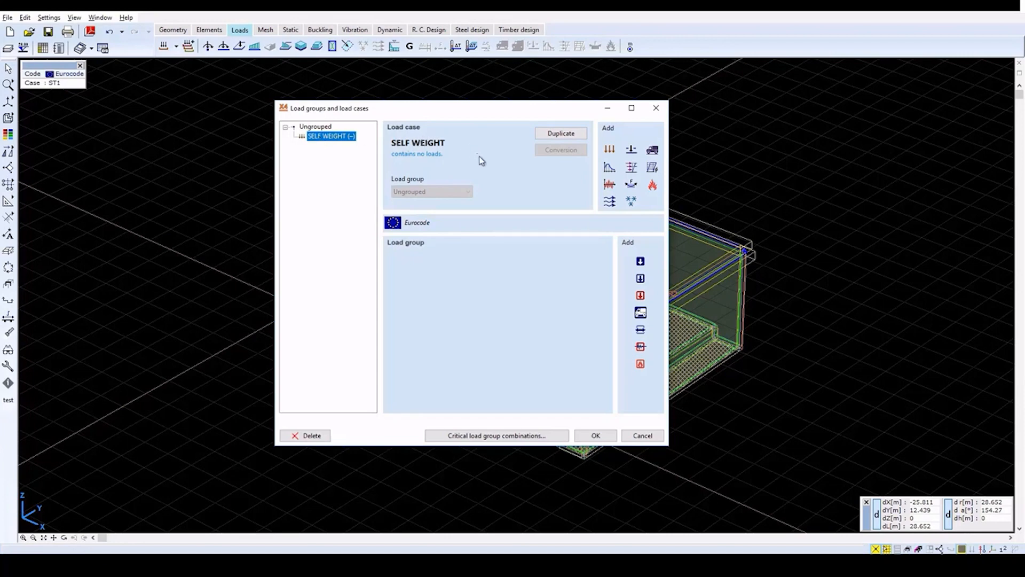
click(596, 436)
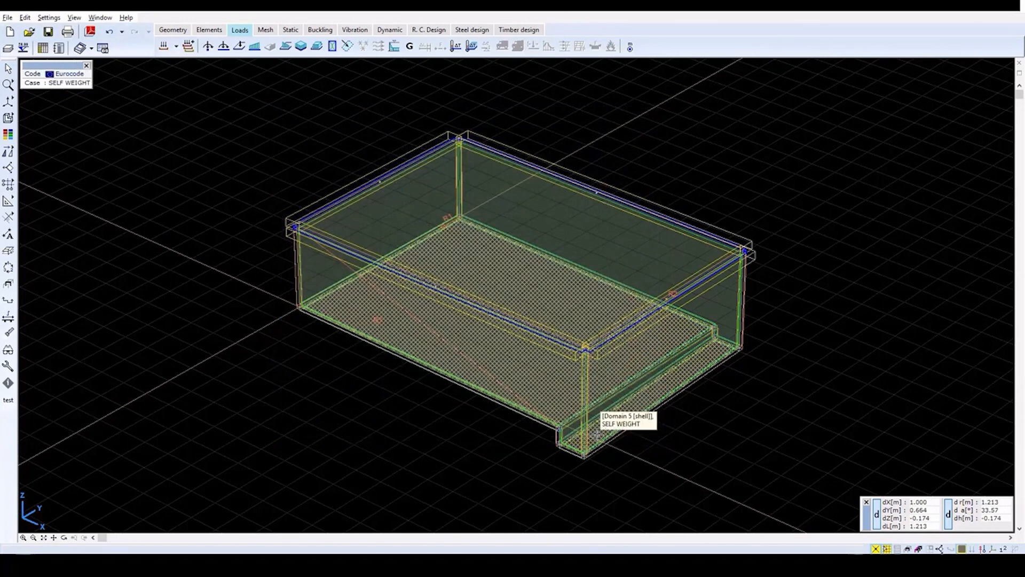
Step: Apply self weight to all elements and inspect the resulting load on the wall domains
click(410, 48)
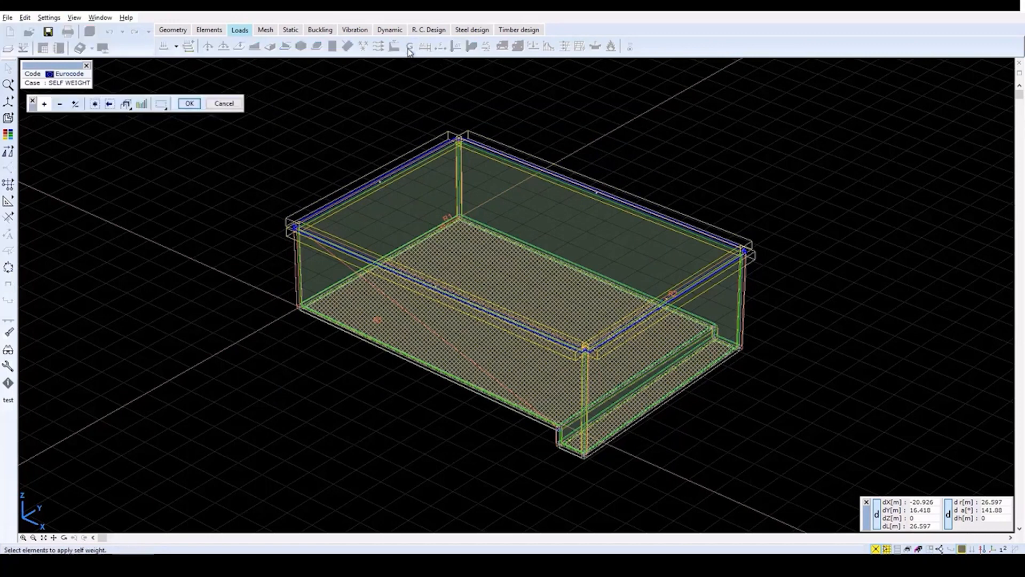
click(96, 103)
click(189, 103)
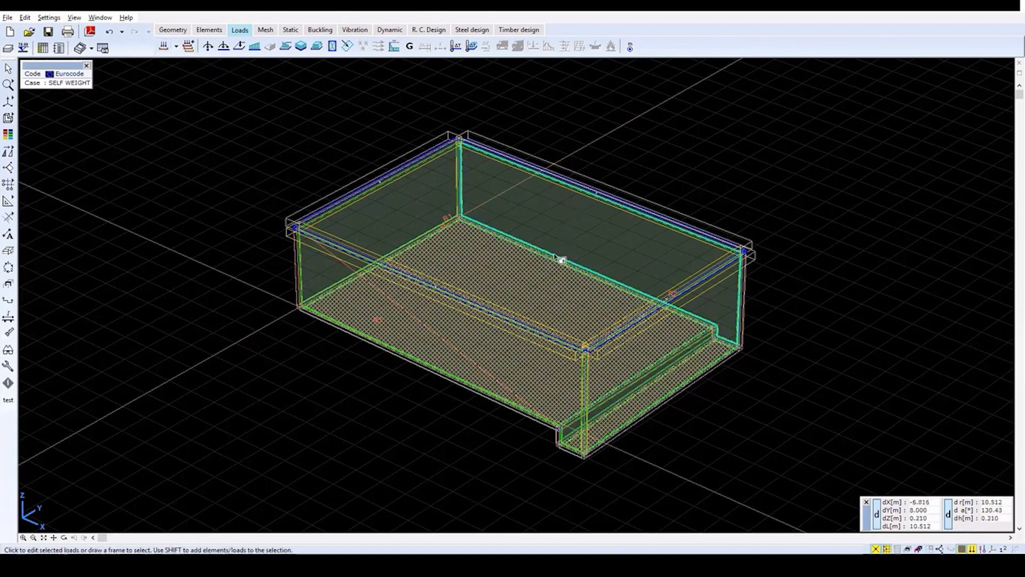
mouse_move(560, 259)
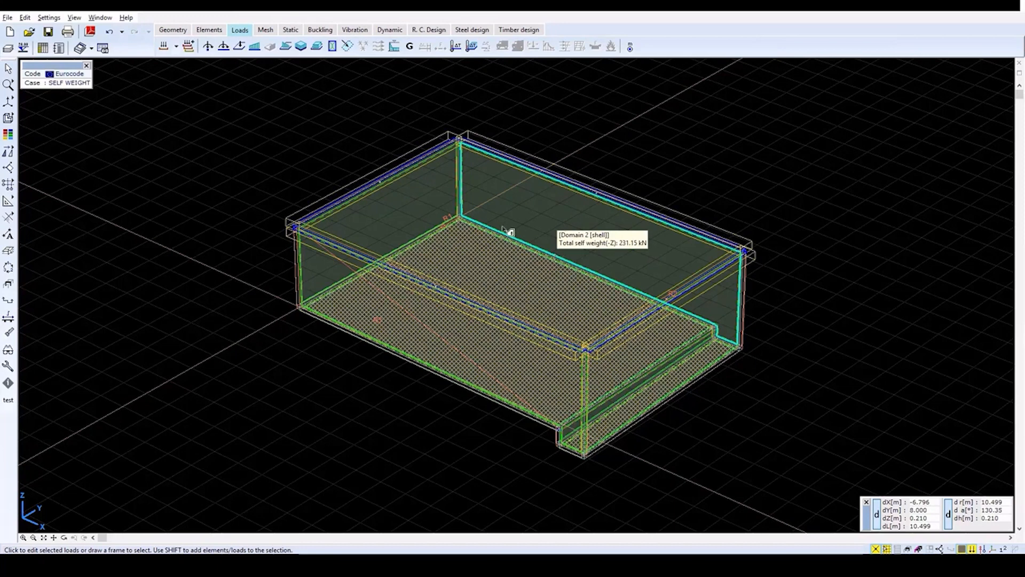
mouse_move(389, 187)
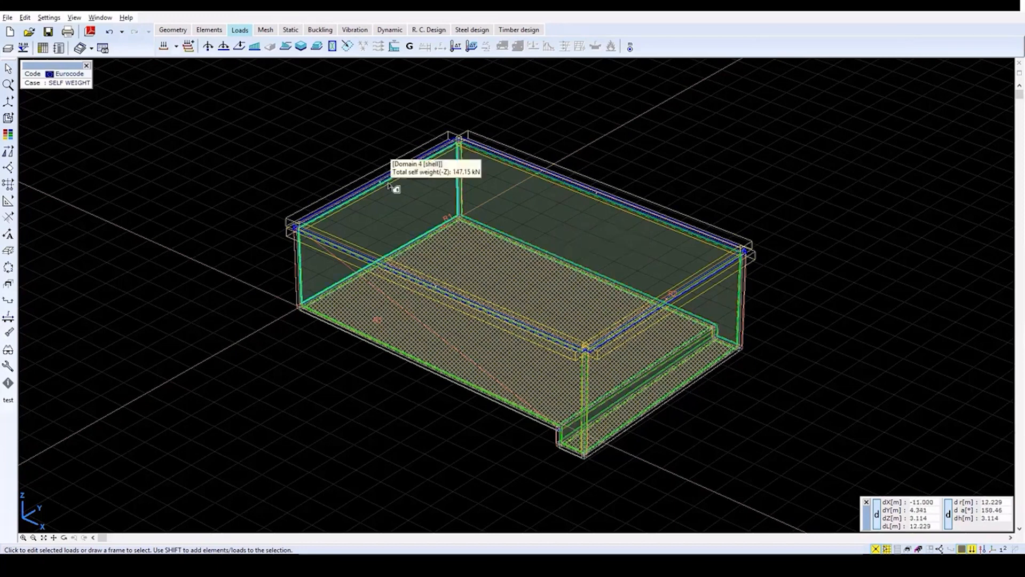
Step: Add a static load case named WATER and make it the active case
click(163, 50)
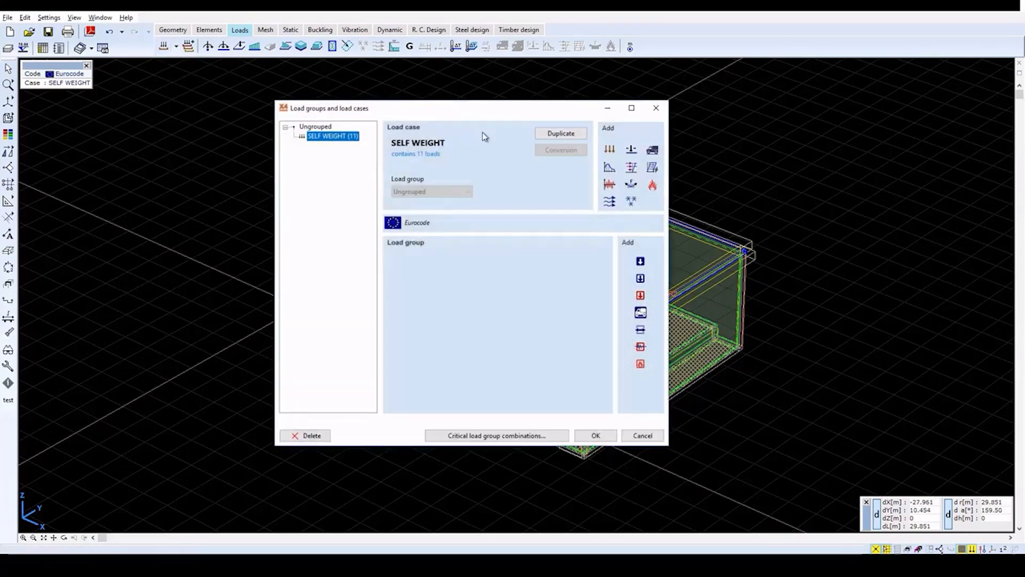
click(611, 150)
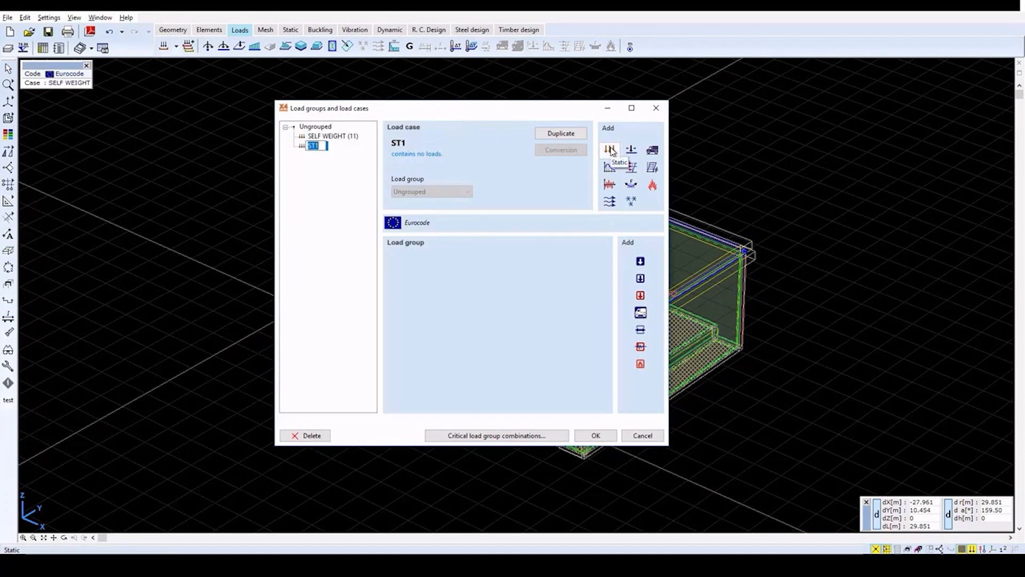
text(WATER)
key(Return)
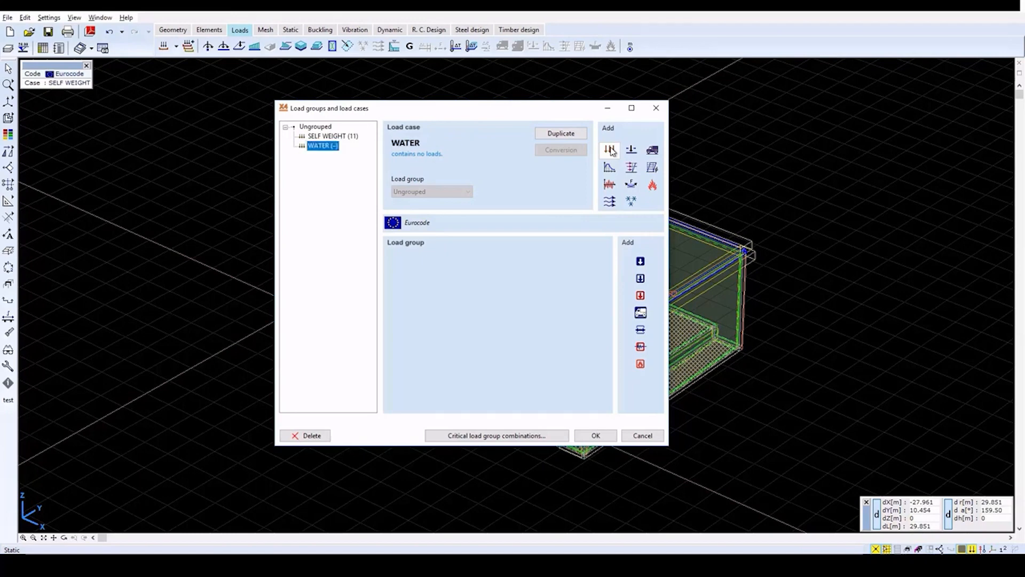
click(599, 435)
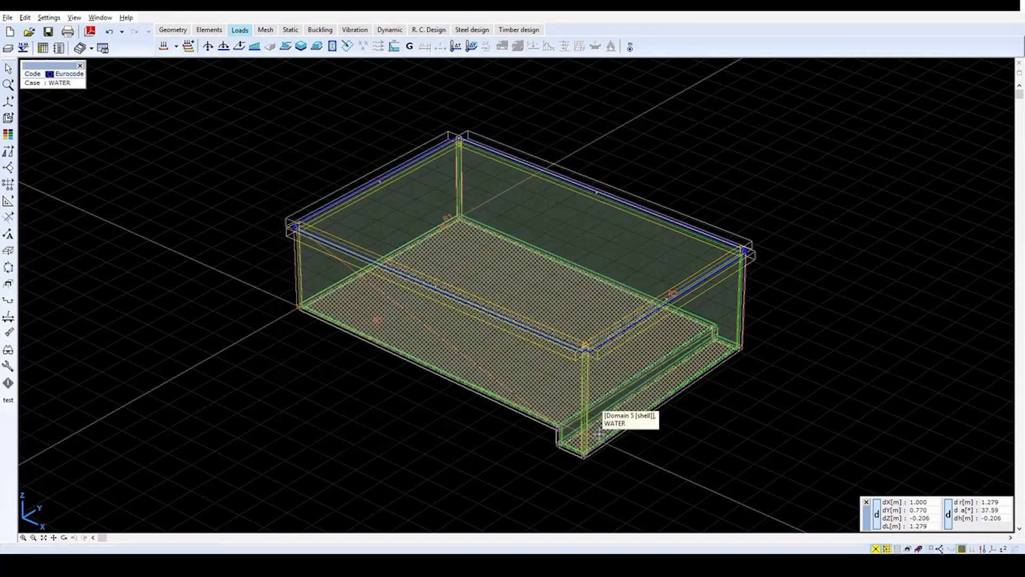
Step: Apply a fluid load varying along Z to all shell domains, with Z1 at 2.7 m and p(Z2) at -35 kN/m²
click(395, 47)
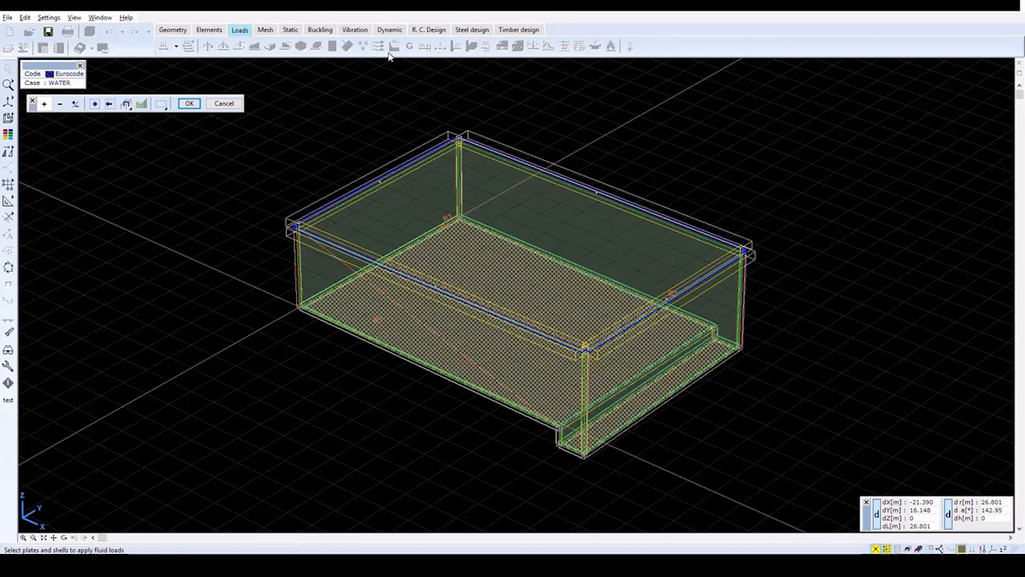
click(94, 105)
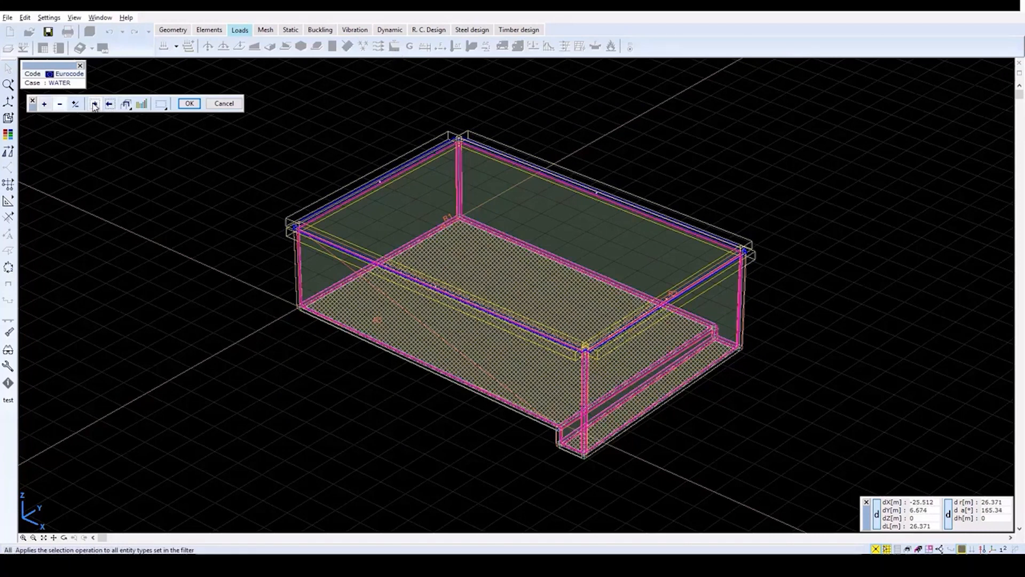
click(189, 104)
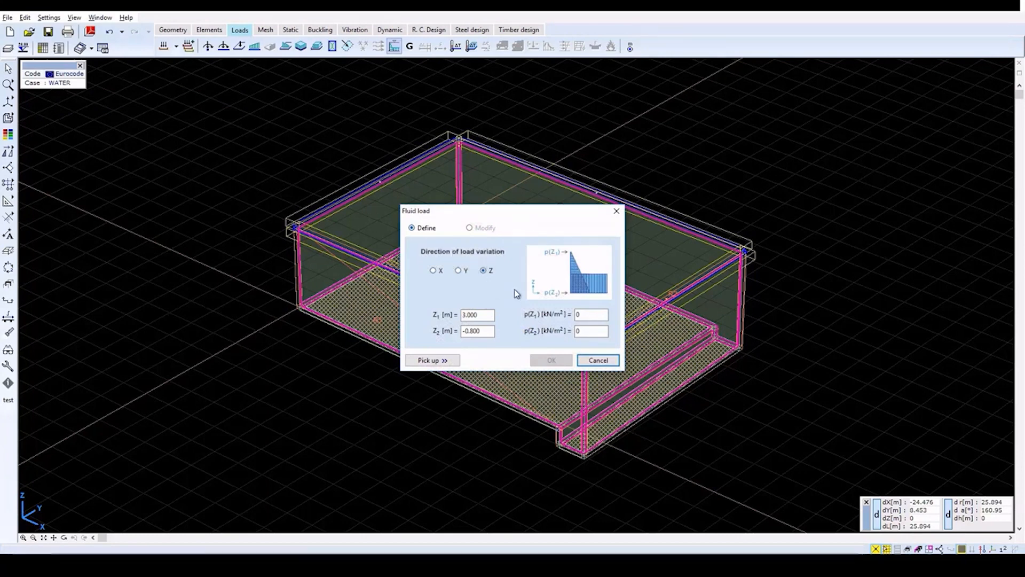
double_click(480, 316)
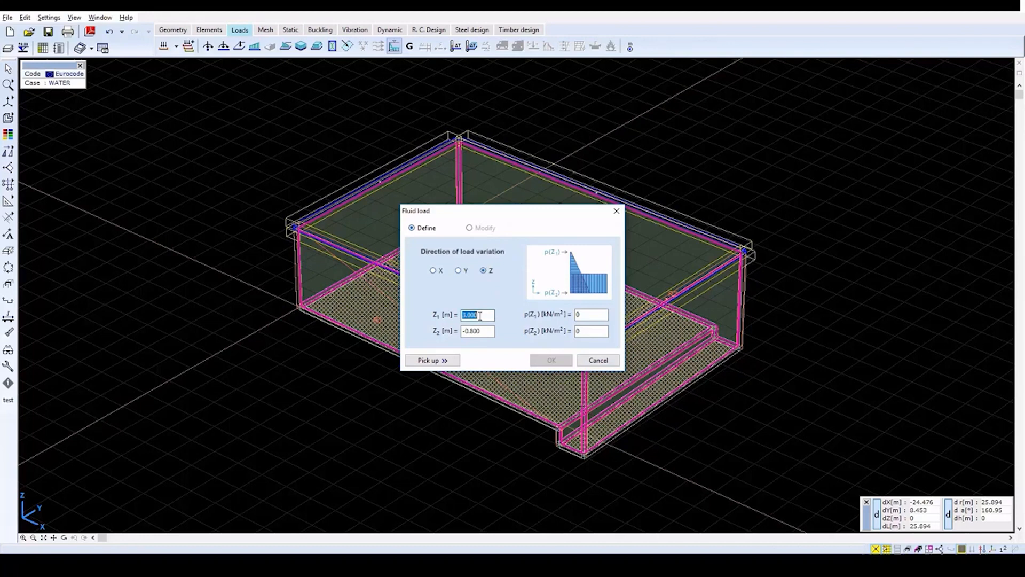
text(2.7)
double_click(588, 331)
text(-35)
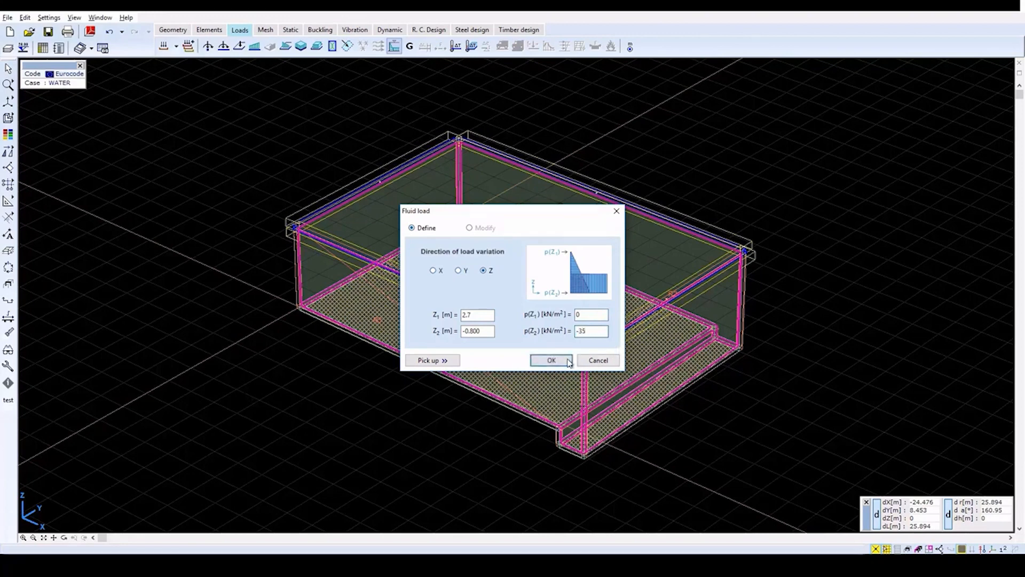
click(551, 361)
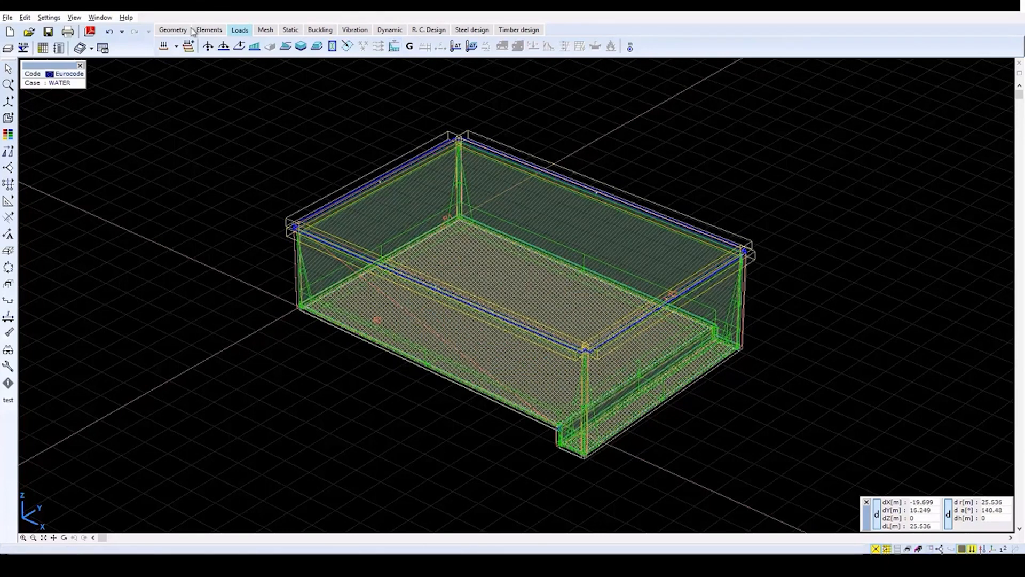
Step: Add a custom load combination by load cases without a limit-state type, using factors 1.35 for SELF WEIGHT and 1 for WATER
click(188, 47)
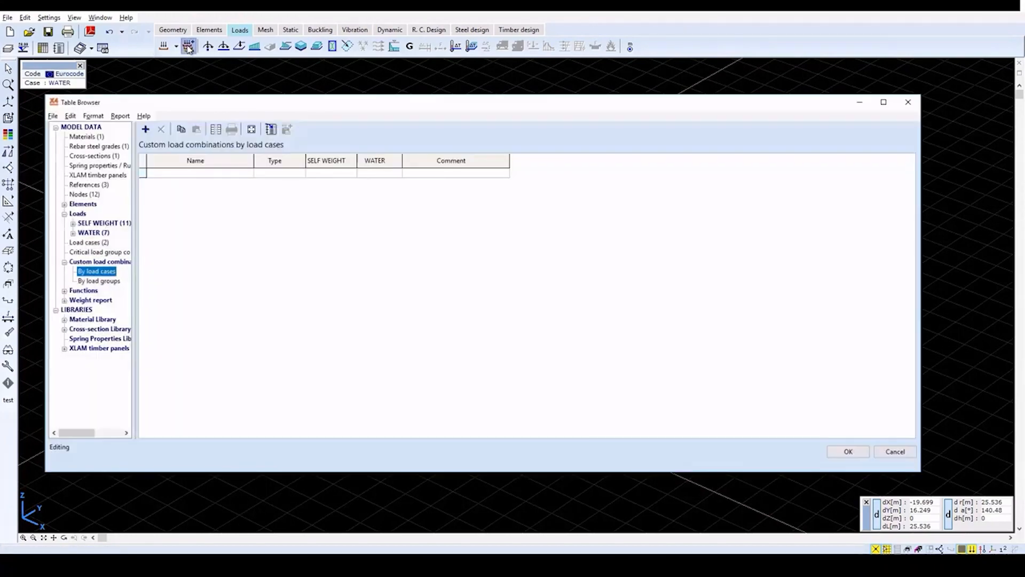
click(144, 133)
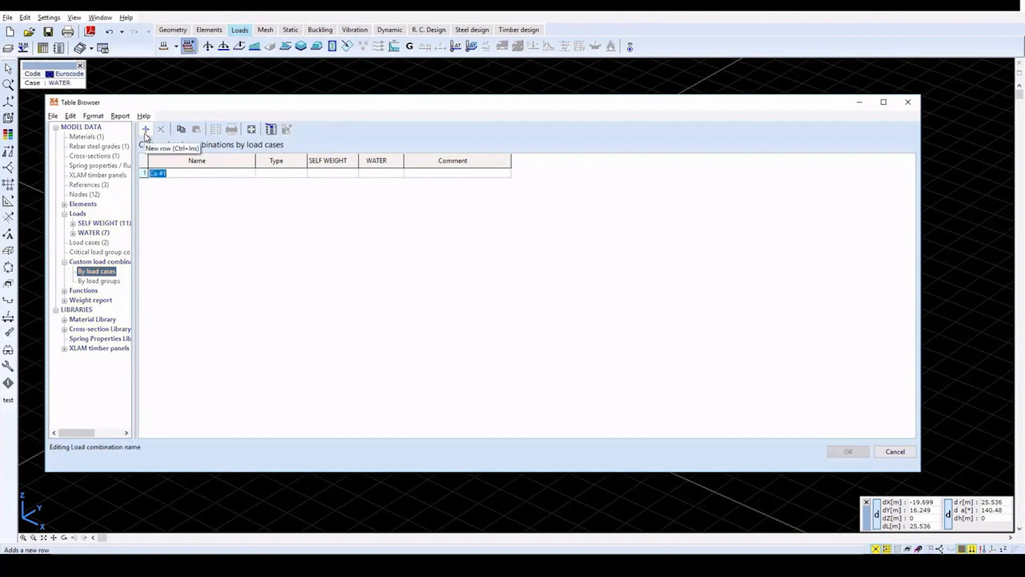
key(Tab)
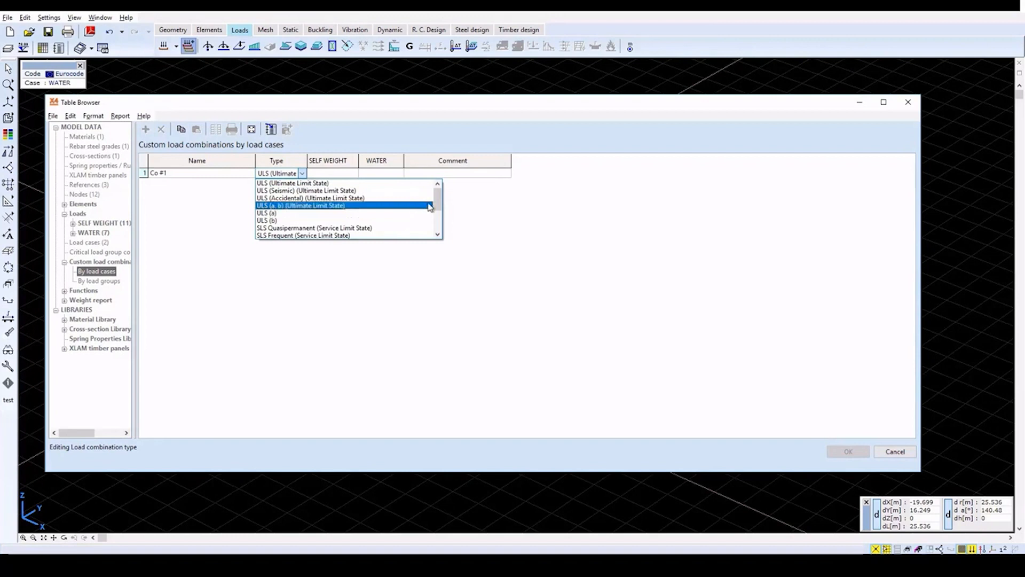
drag(437, 198, 437, 236)
click(386, 236)
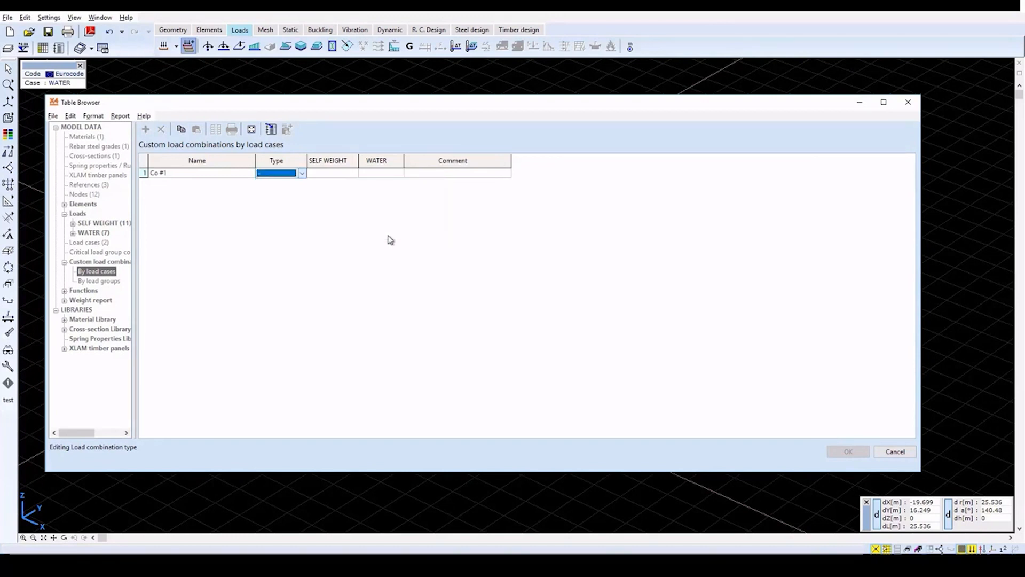
click(349, 173)
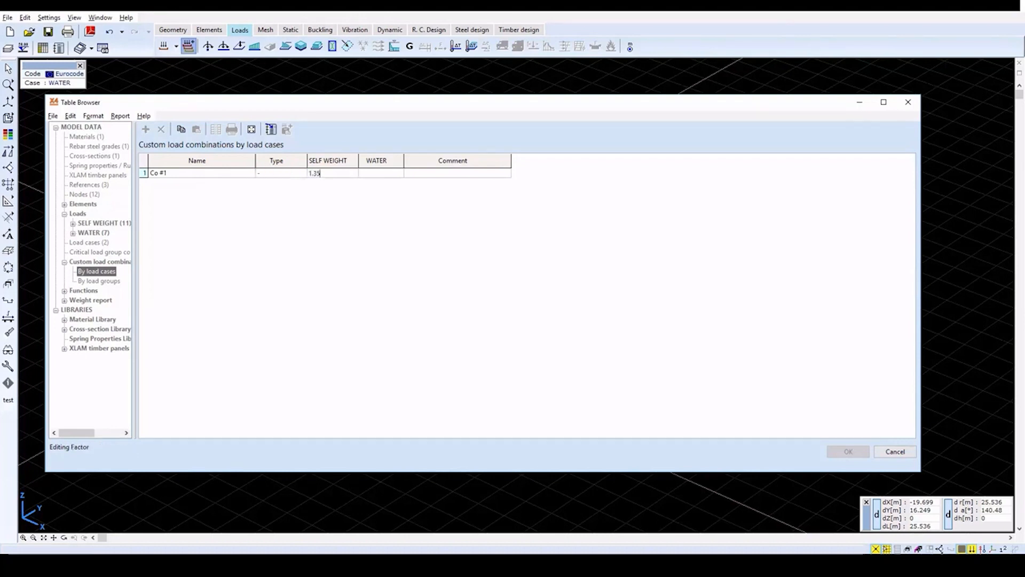
key(Tab)
text(1)
key(Tab)
key(Tab)
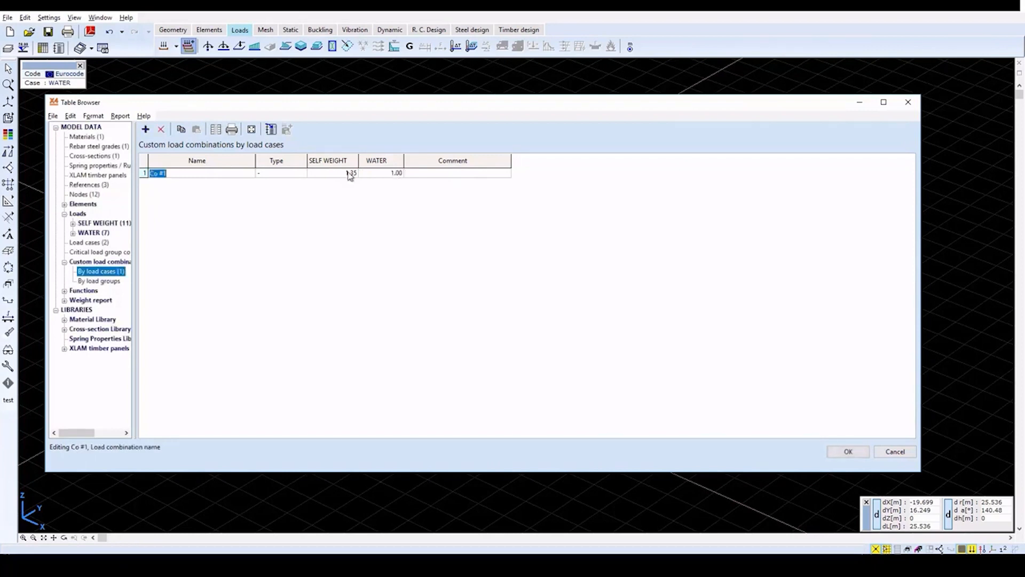
click(847, 452)
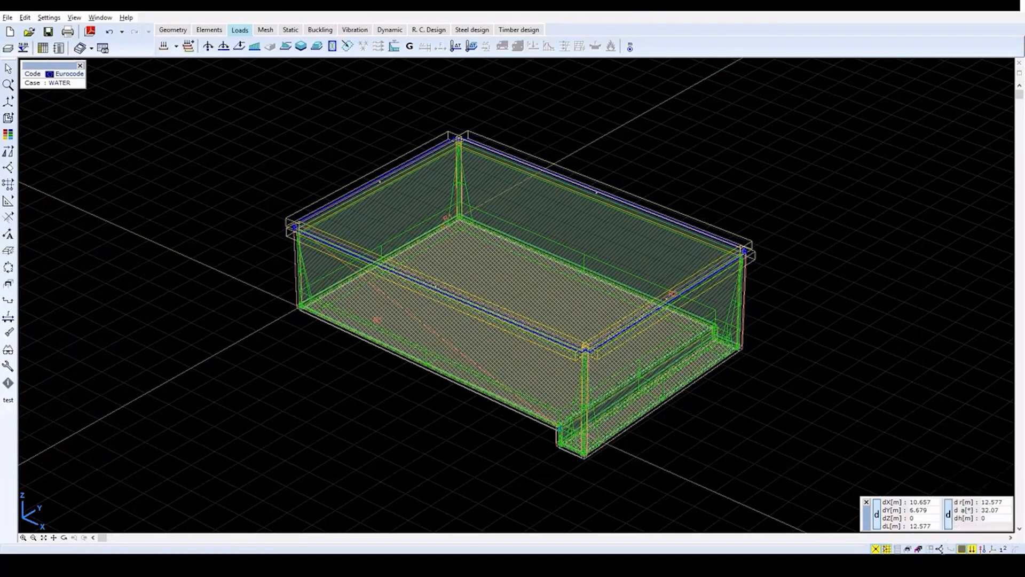
Step: Hide the support and reference symbols, the 3D object contours and the load display in the model view
mouse_move(982, 550)
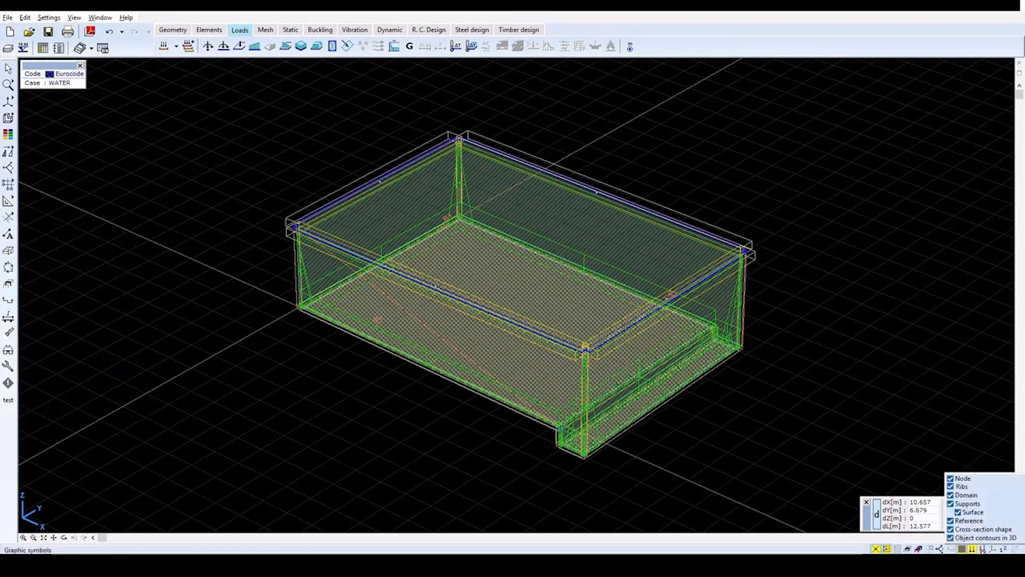
click(975, 511)
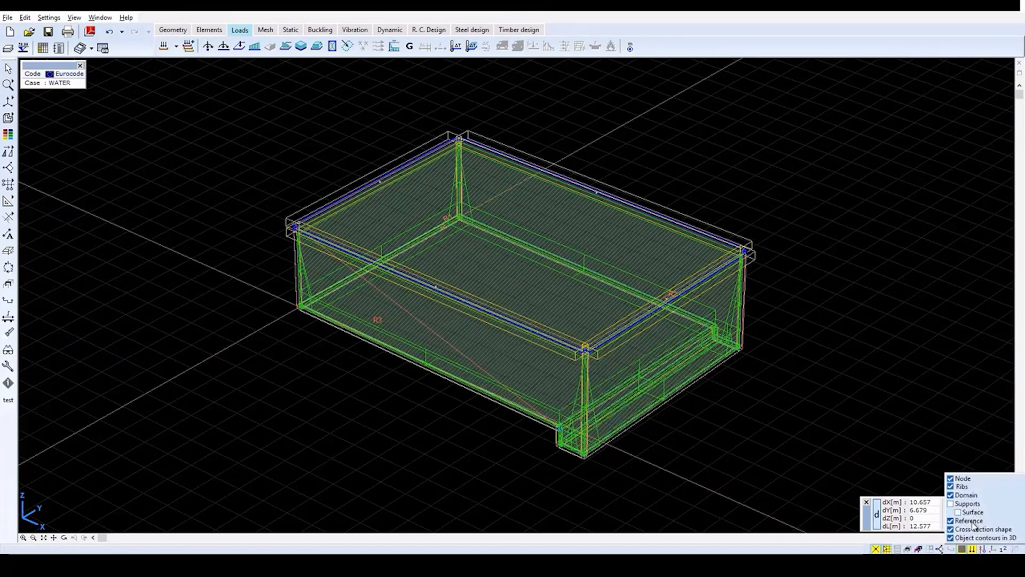
click(972, 522)
click(967, 539)
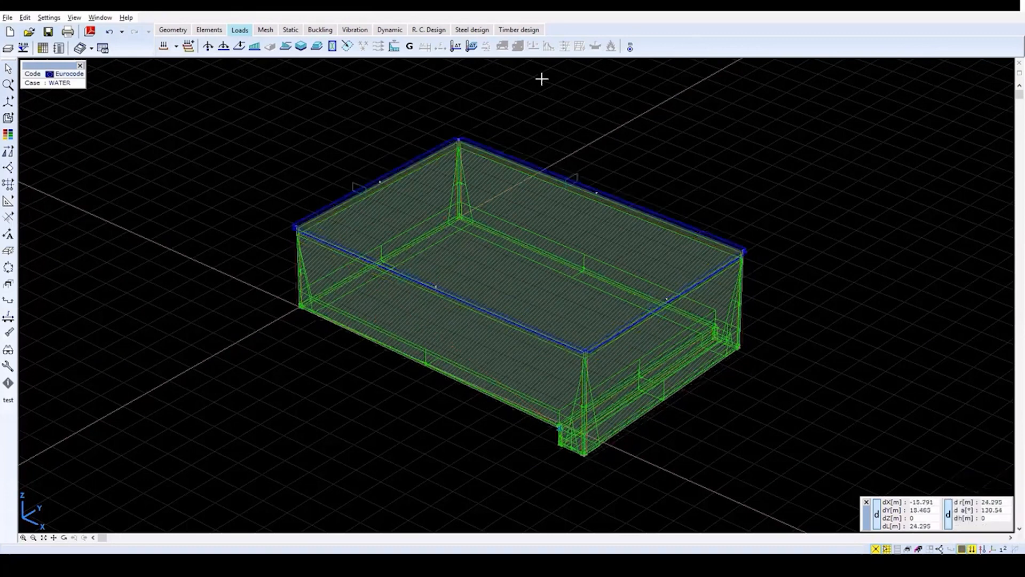
click(271, 31)
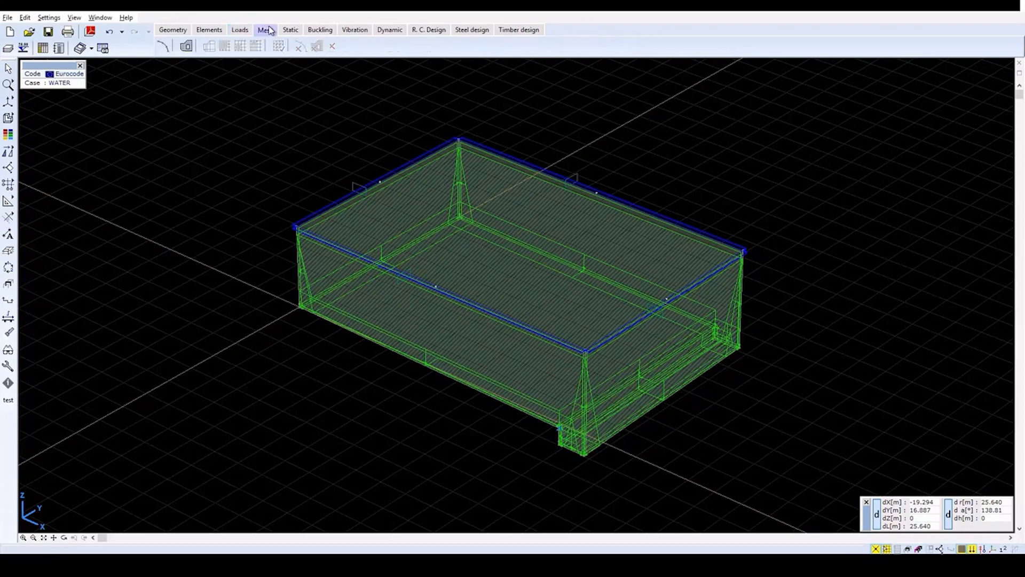
click(188, 48)
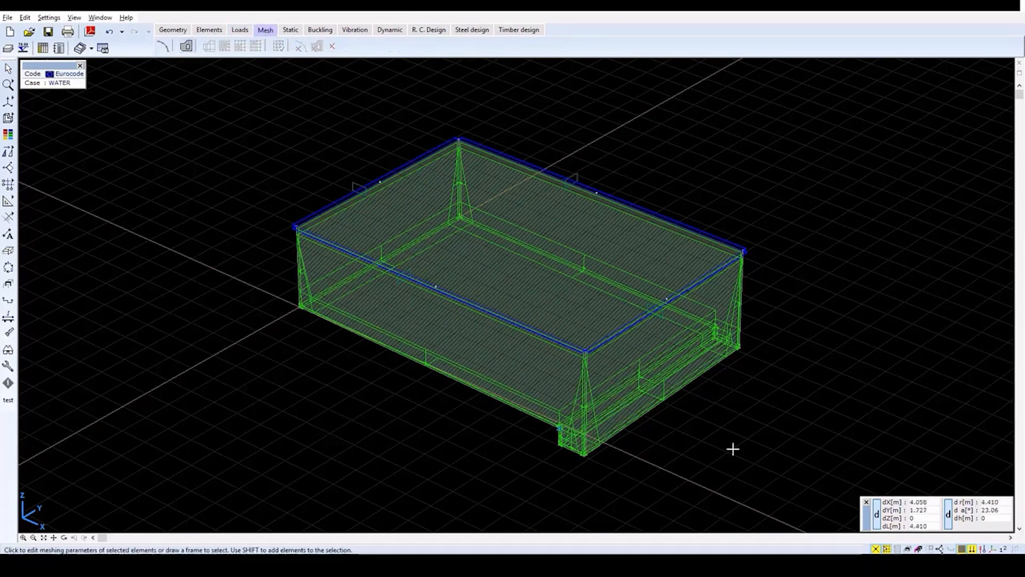
click(1004, 549)
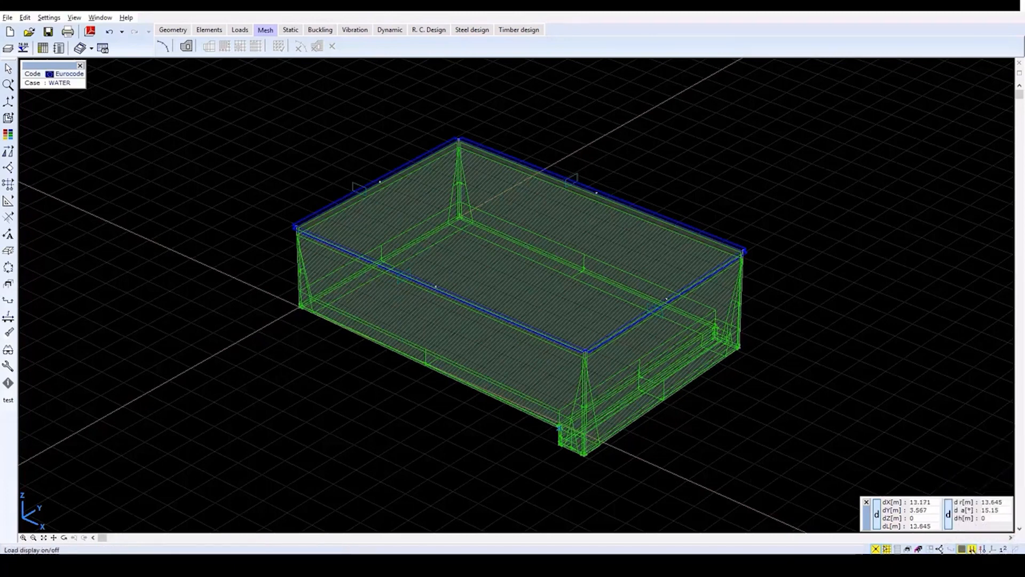
click(971, 549)
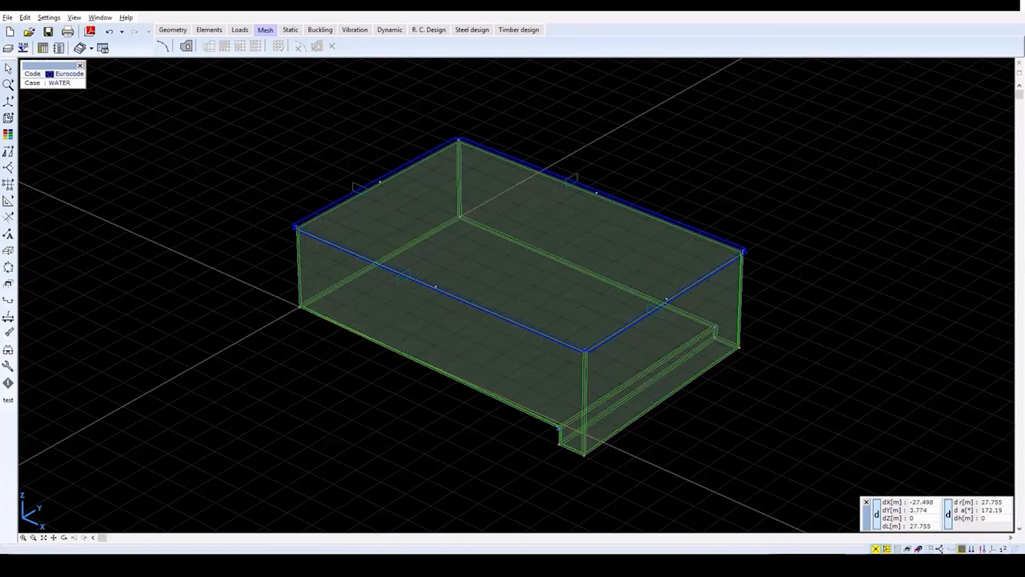
Step: Generate a quadrilateral mesh on all domains with a uniform average element size of 0.6 m
click(186, 49)
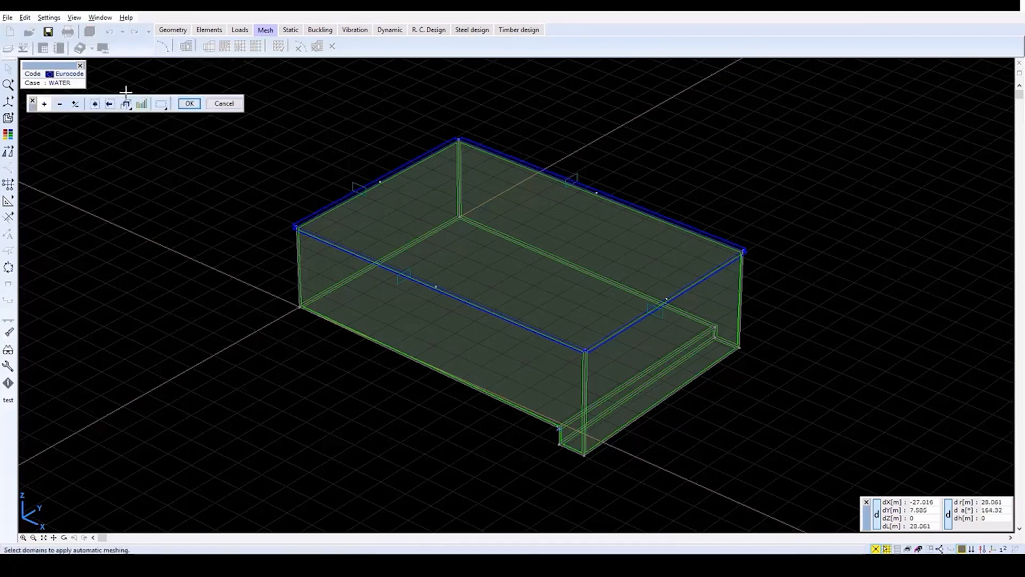
click(95, 104)
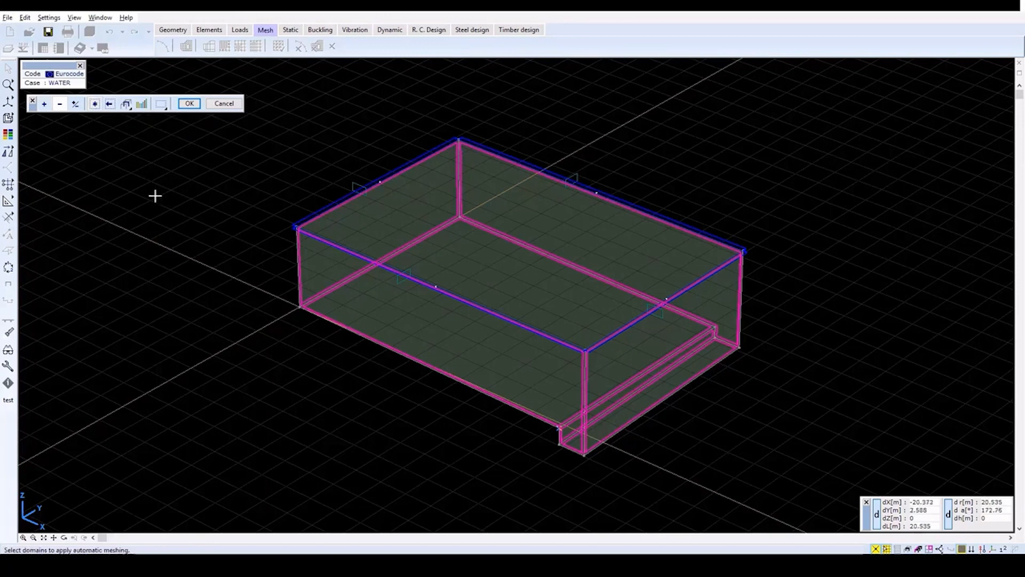
click(190, 103)
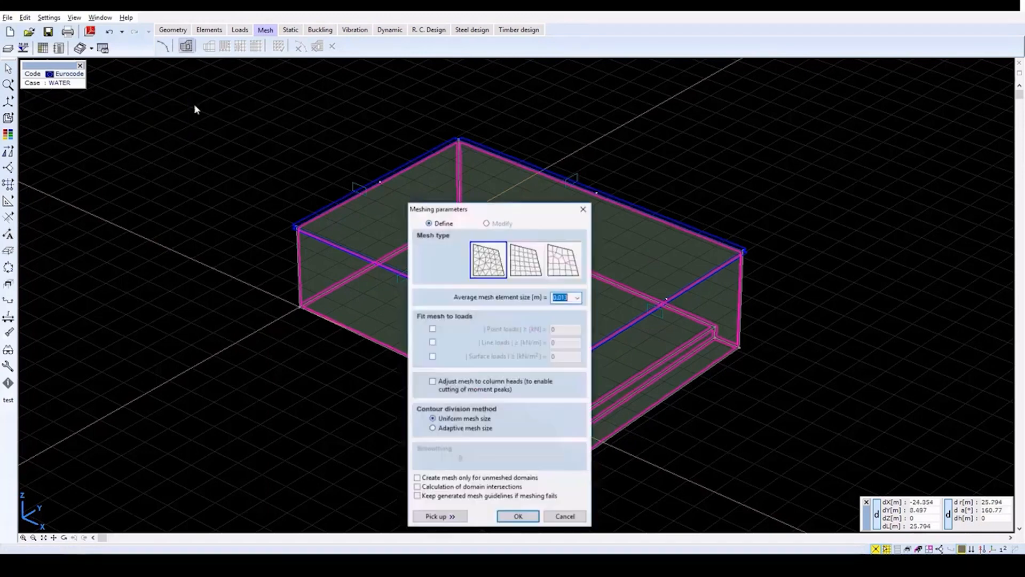
click(533, 267)
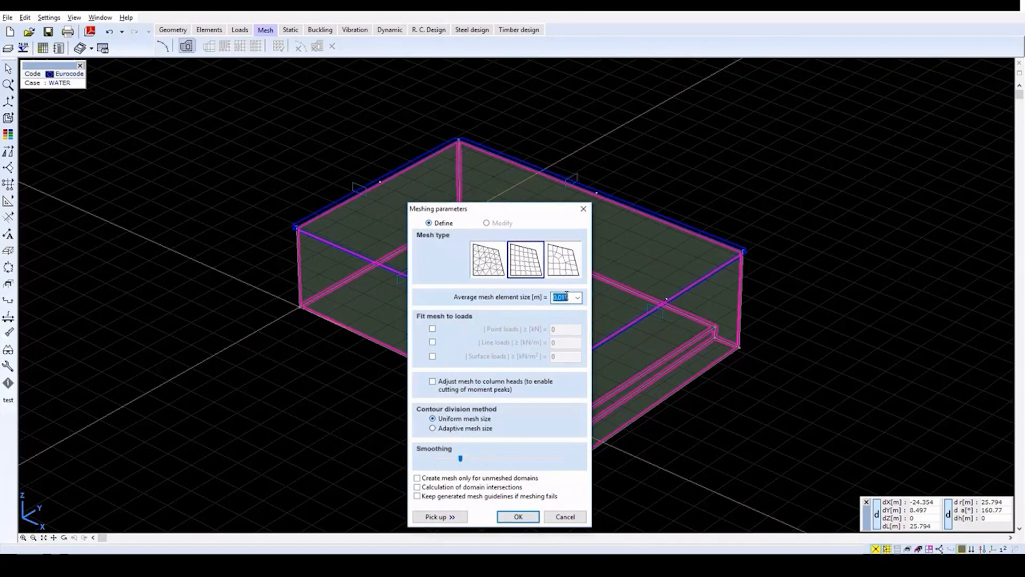
text(0.6)
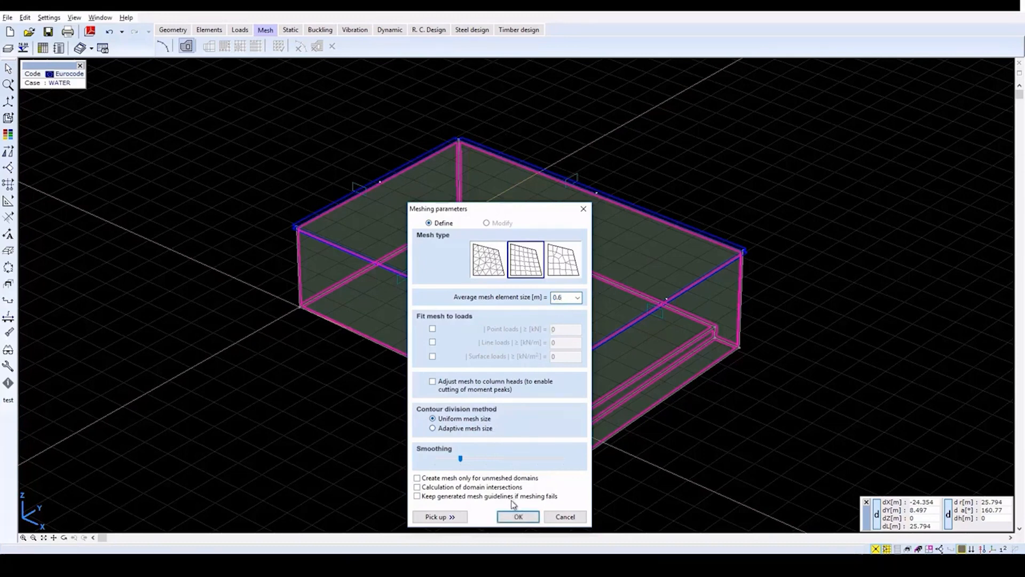
click(523, 517)
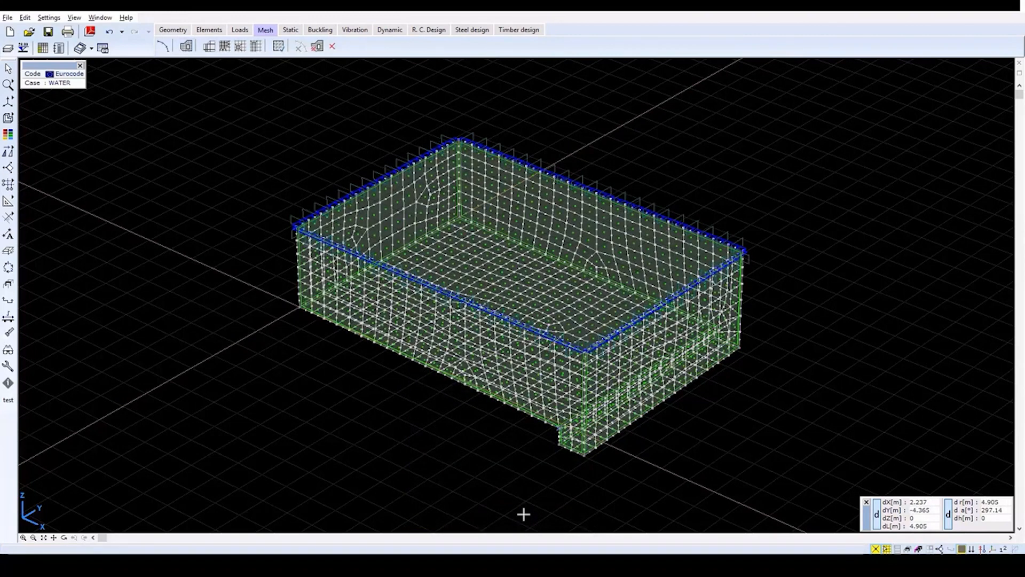
Step: Hide the node, surface center and domain symbols and turn off the mesh display
mouse_move(1024, 541)
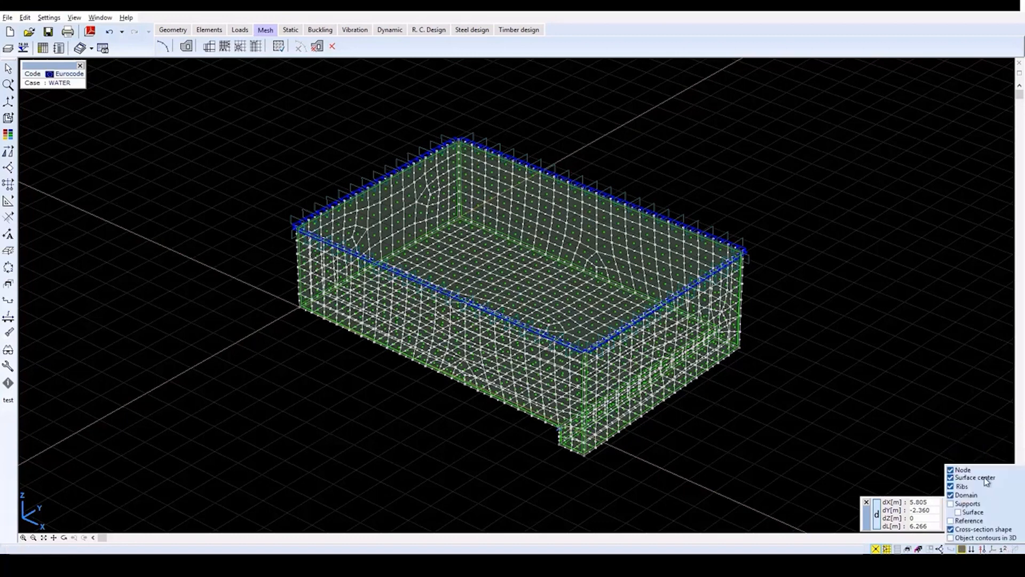
click(961, 470)
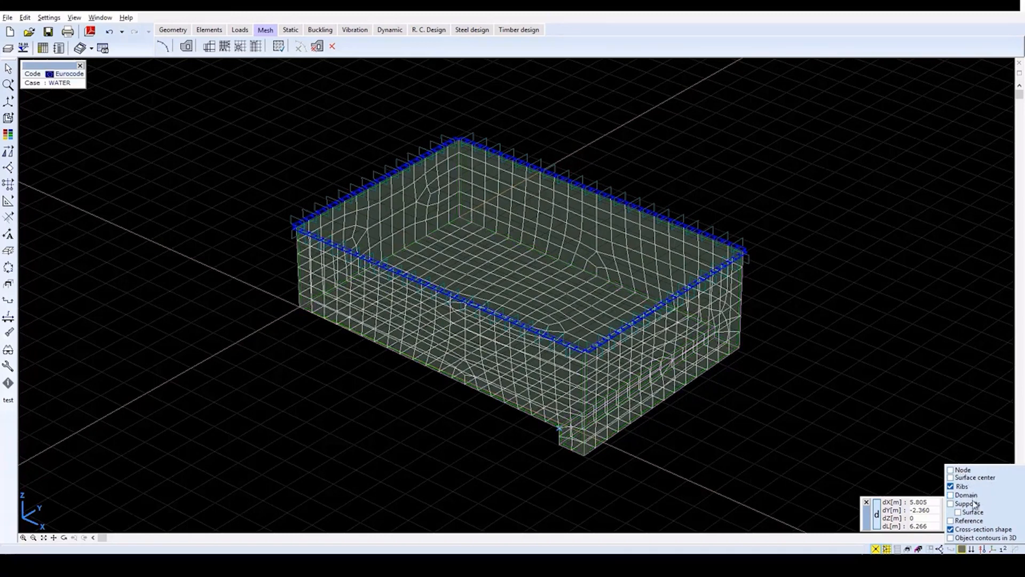
click(962, 549)
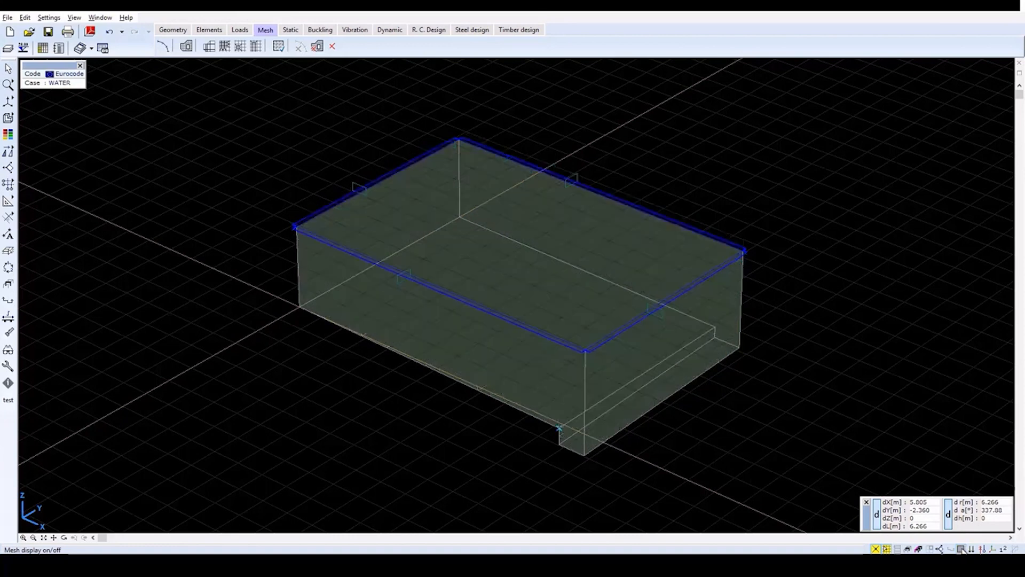
click(962, 549)
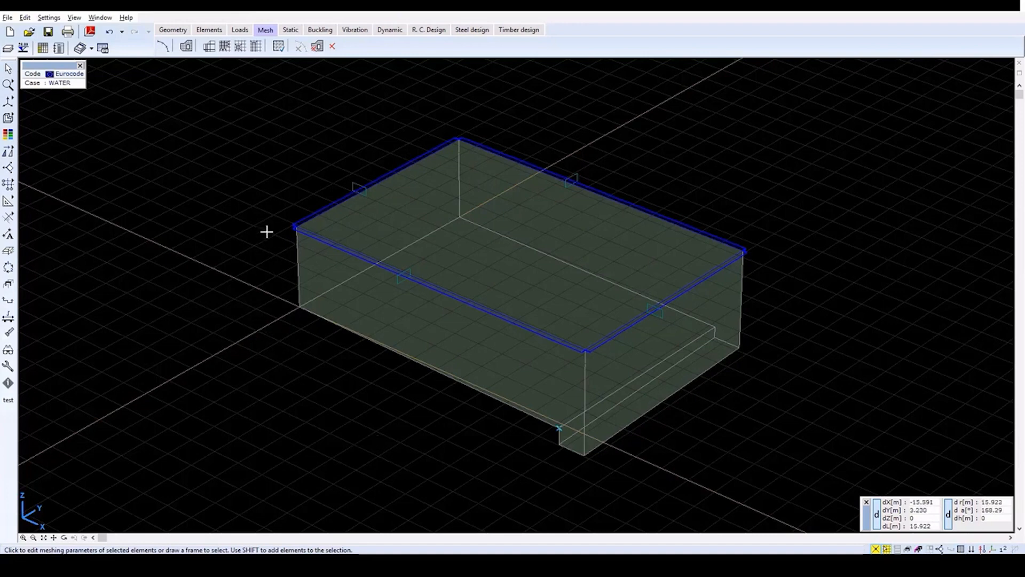
Step: Run the linear static analysis and write the eZ displacement values to the surfaces
click(292, 31)
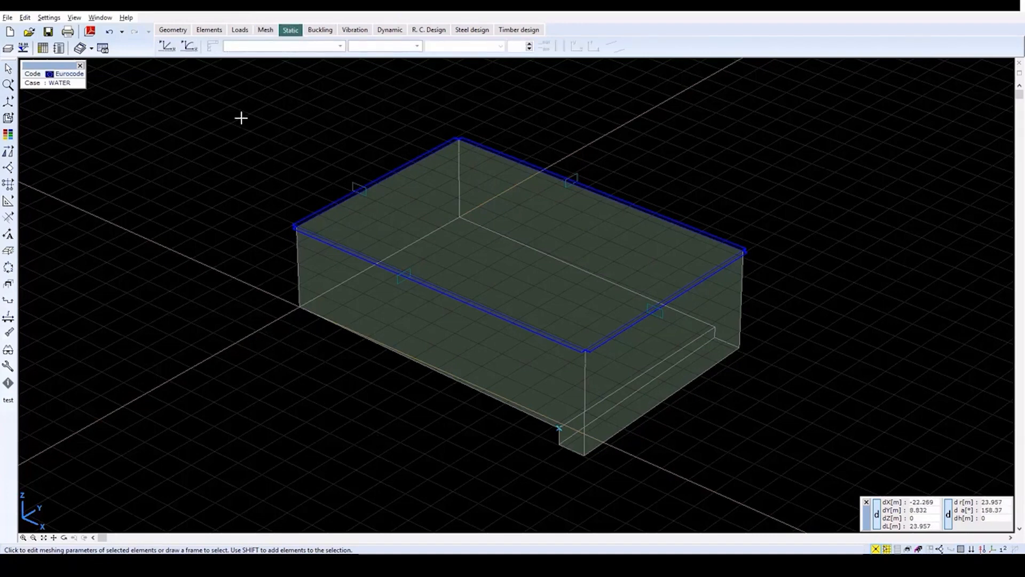
click(167, 46)
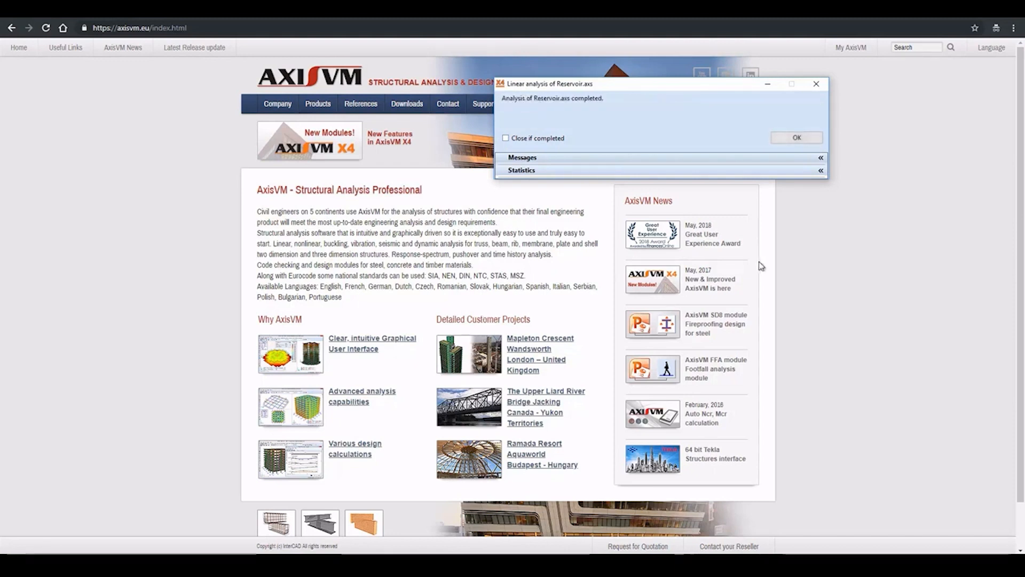
click(797, 138)
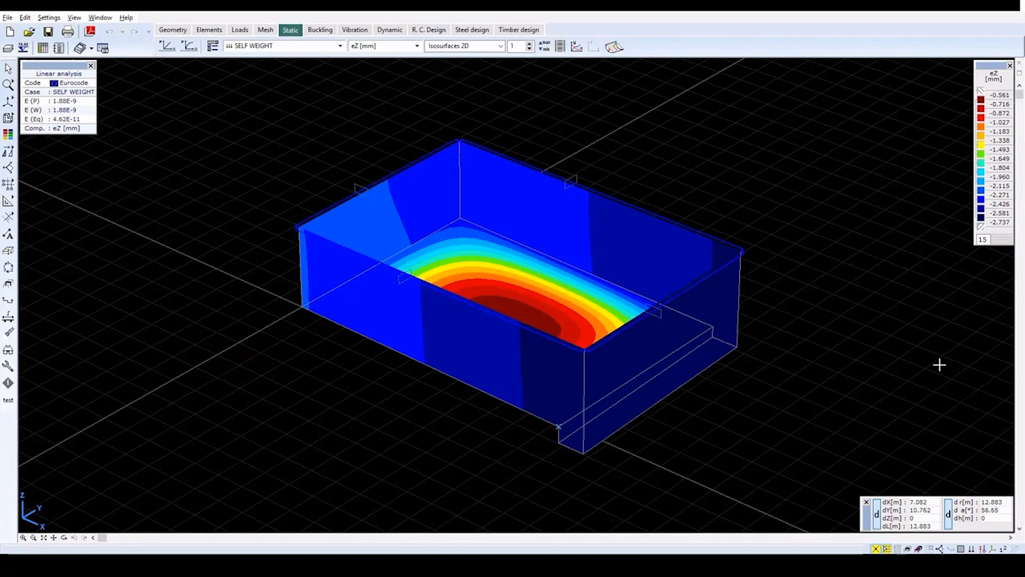
click(1004, 550)
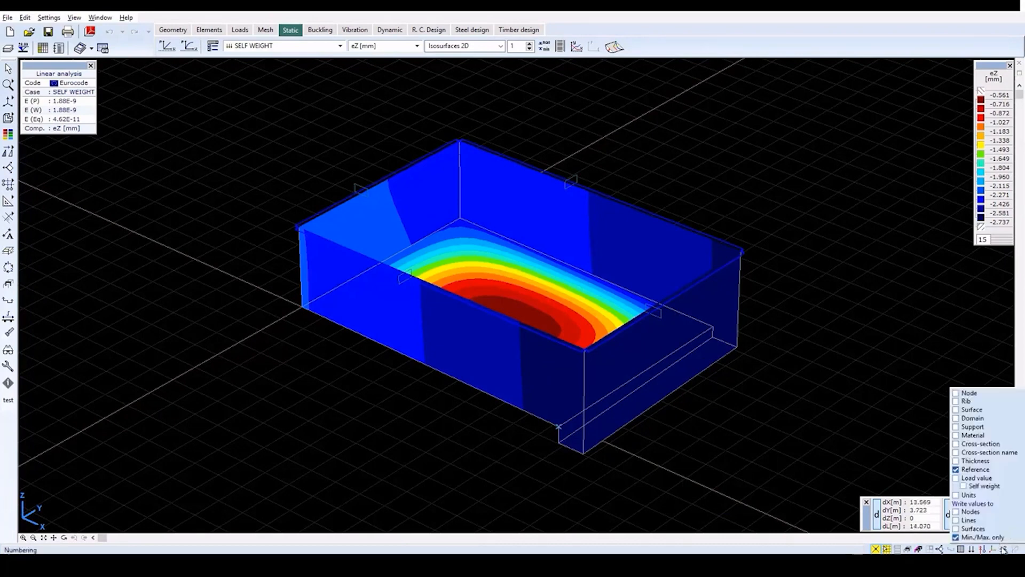
click(956, 529)
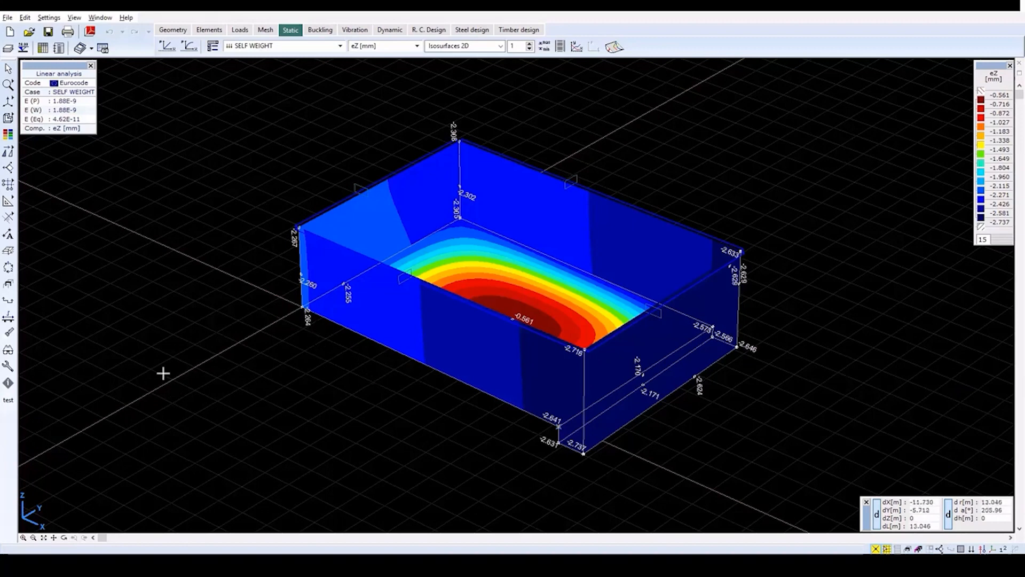
Step: Display the eY displacement results for the WATER load case
click(340, 46)
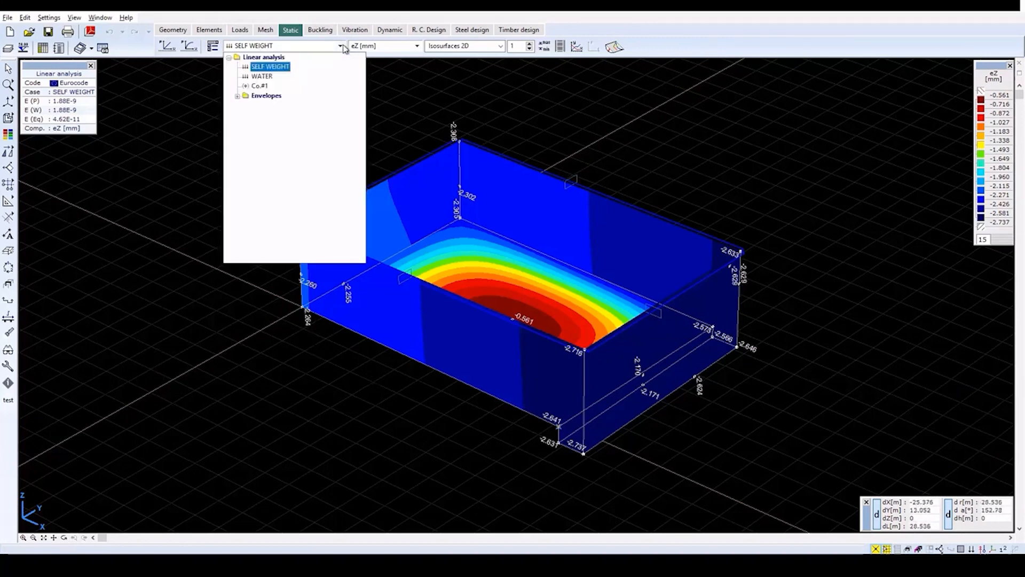
click(263, 77)
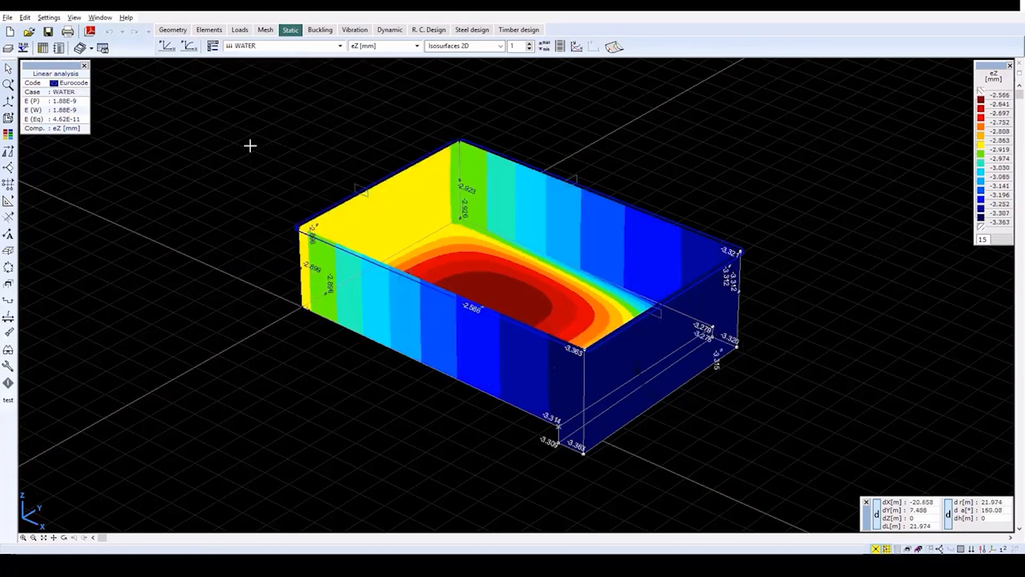
click(379, 48)
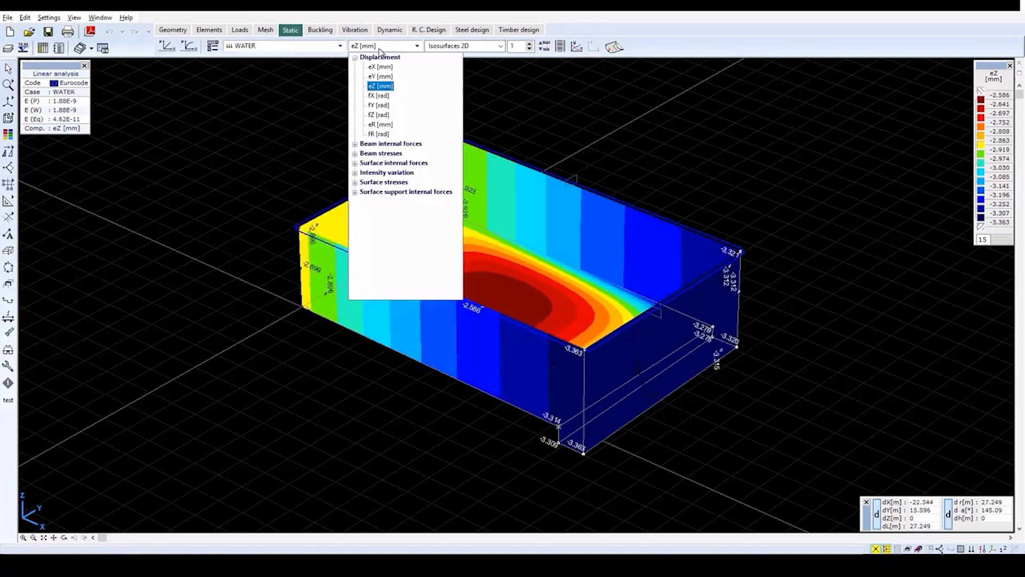
click(381, 76)
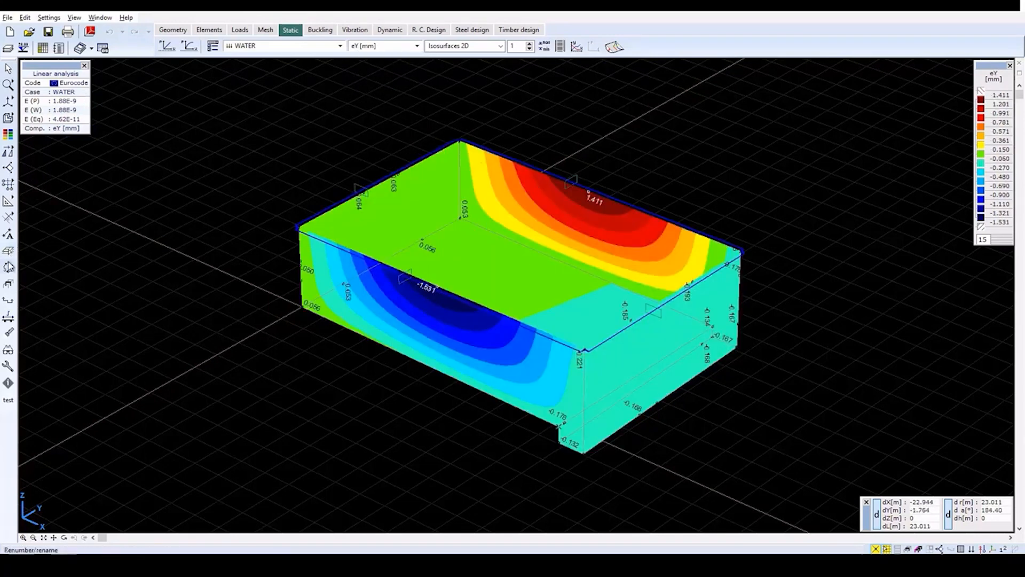
Step: Define a user-defined part named 1 containing the whole model except the end wall on the deeper side, selecting in the X-Z view
click(9, 283)
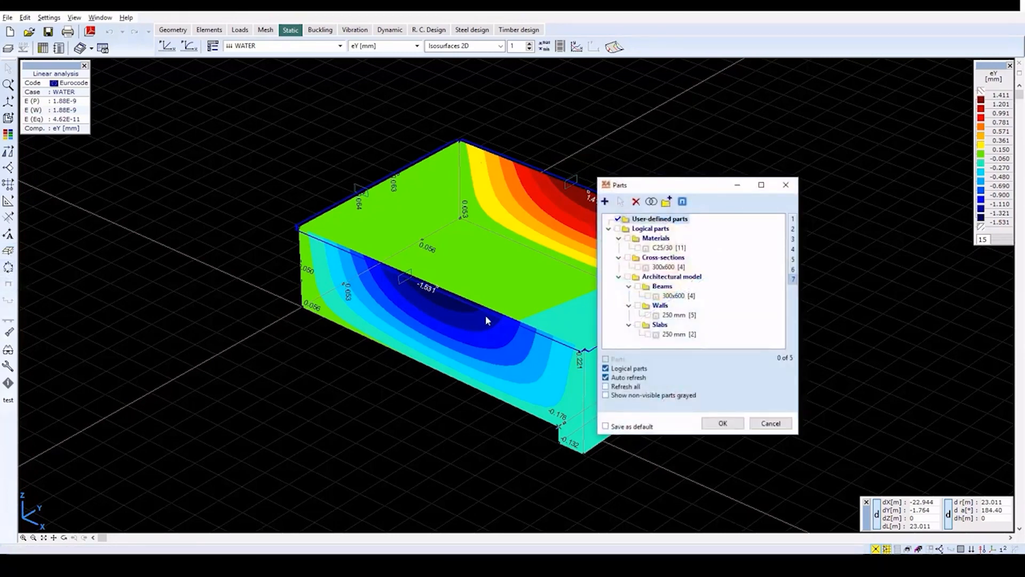
click(605, 201)
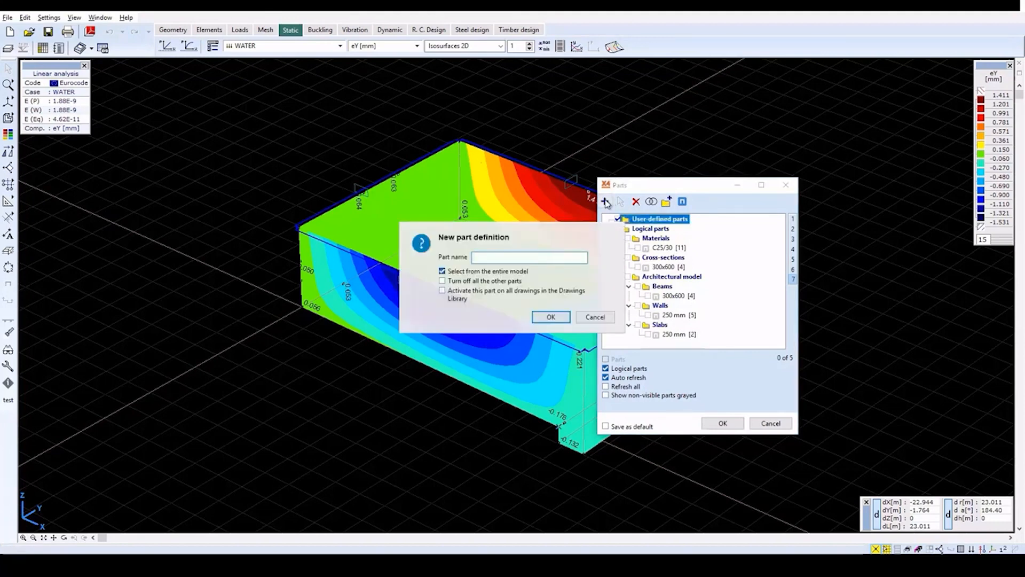
click(550, 318)
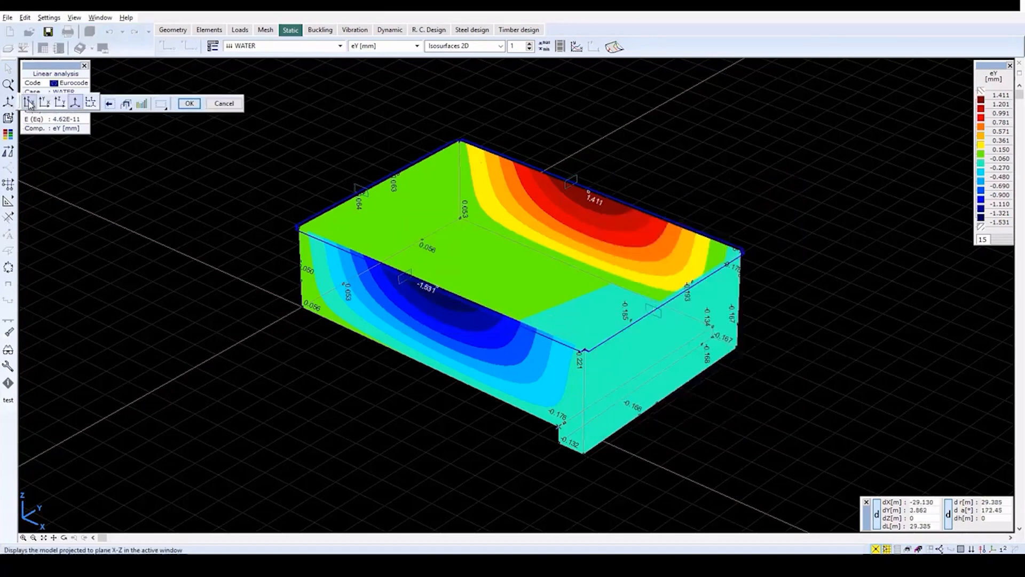
click(31, 104)
scroll(513, 294, down, 3)
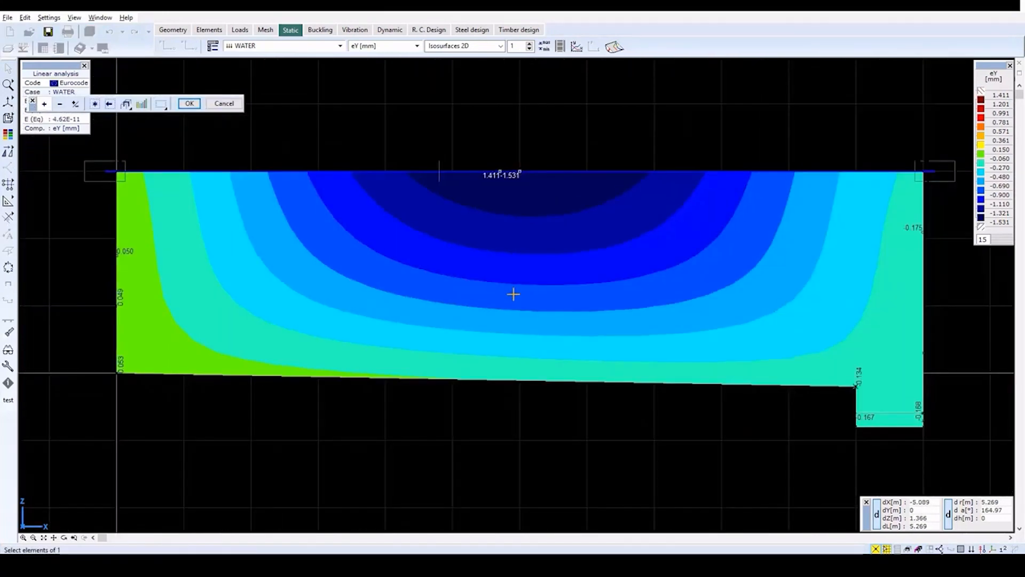
click(95, 104)
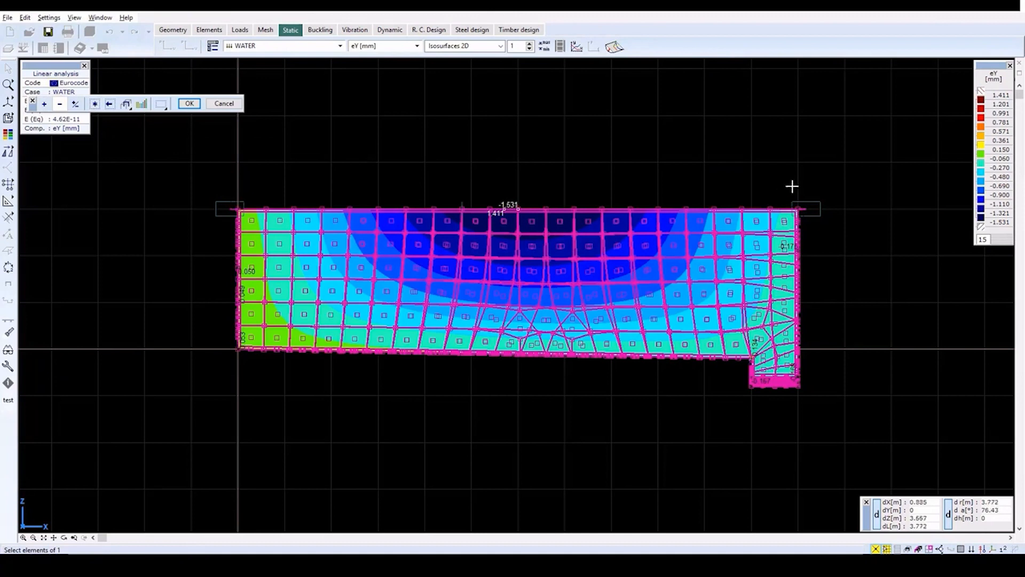
click(61, 105)
drag(793, 191, 844, 417)
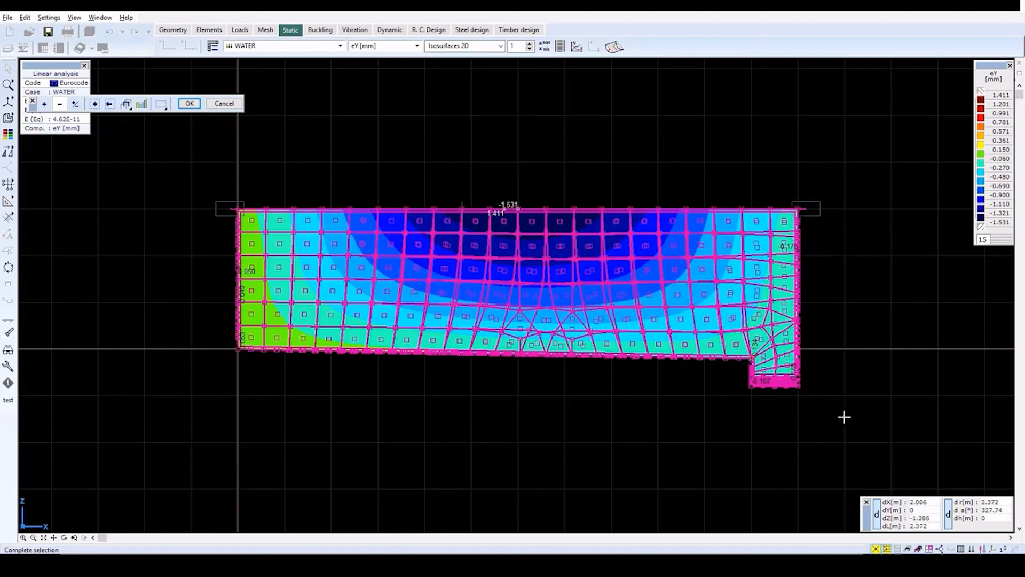
click(199, 106)
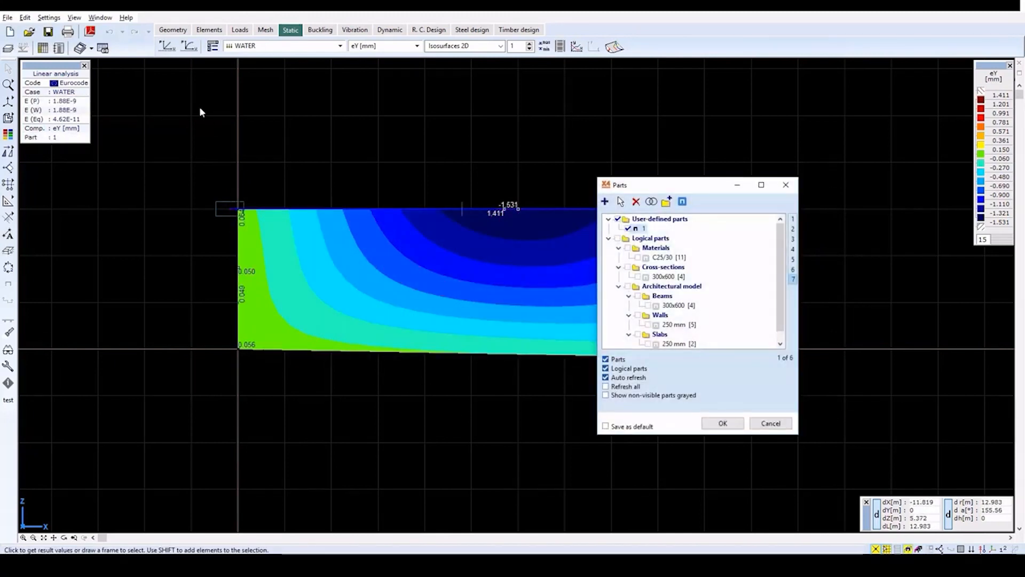
click(737, 424)
Step: Return to the perspective view and locate the minimum and maximum eY displacements for the WATER case
click(9, 102)
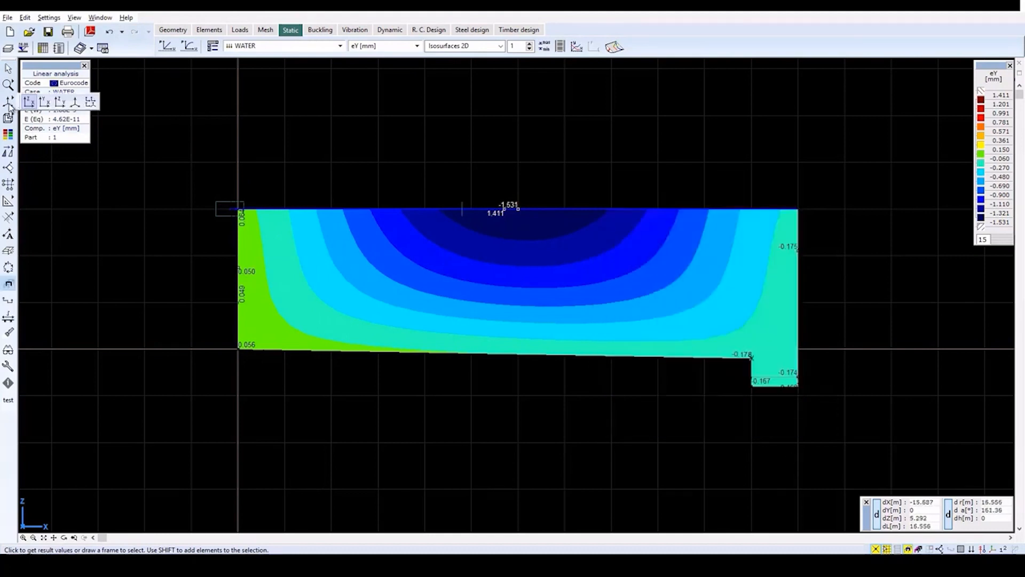
click(75, 104)
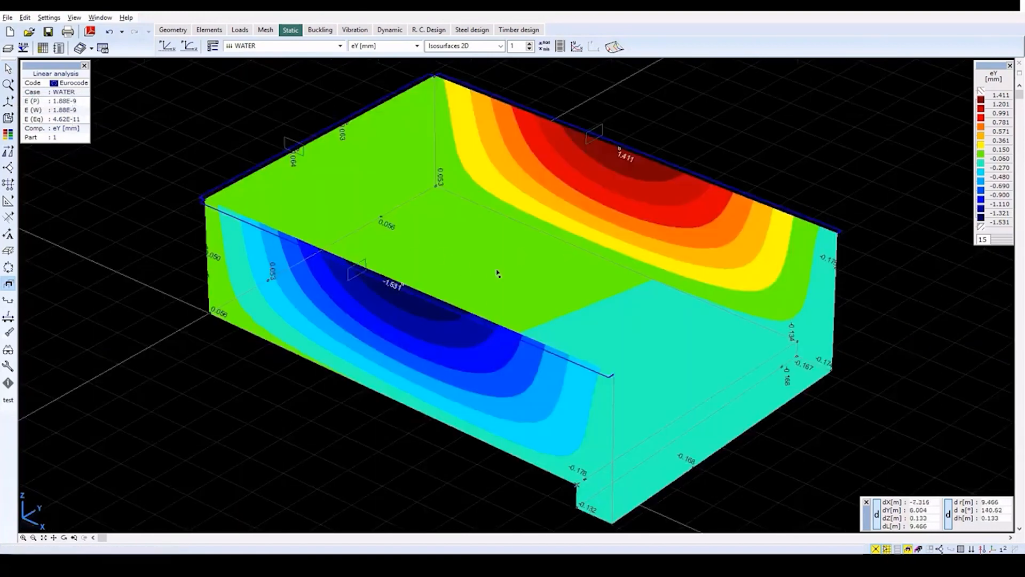
scroll(502, 274, down, 2)
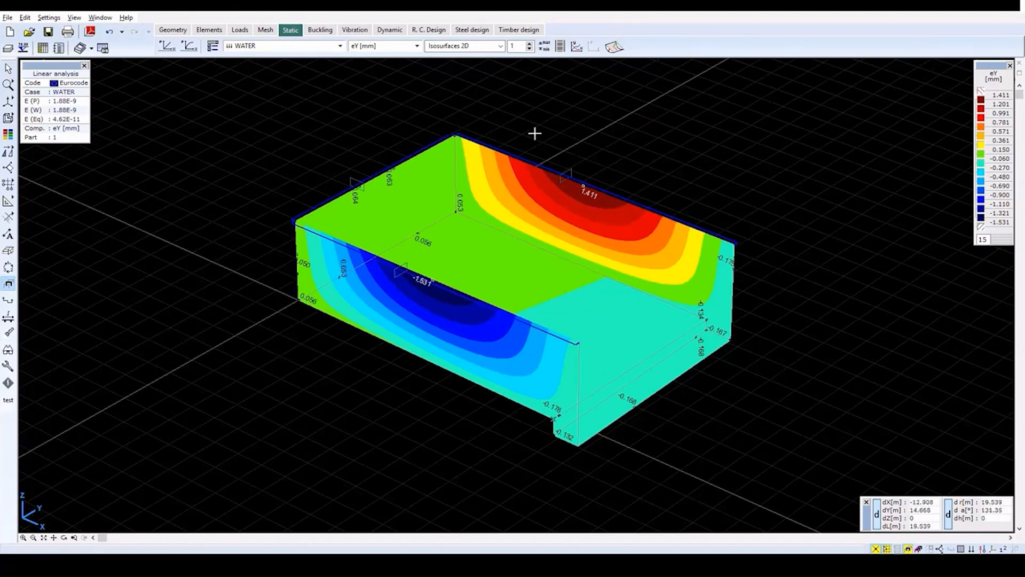
click(545, 48)
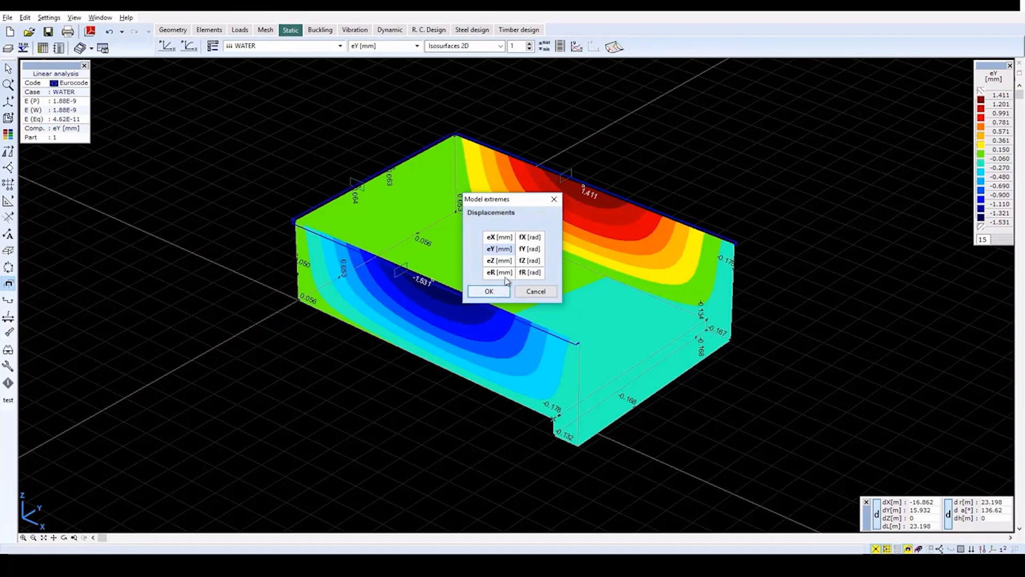
click(499, 249)
click(489, 291)
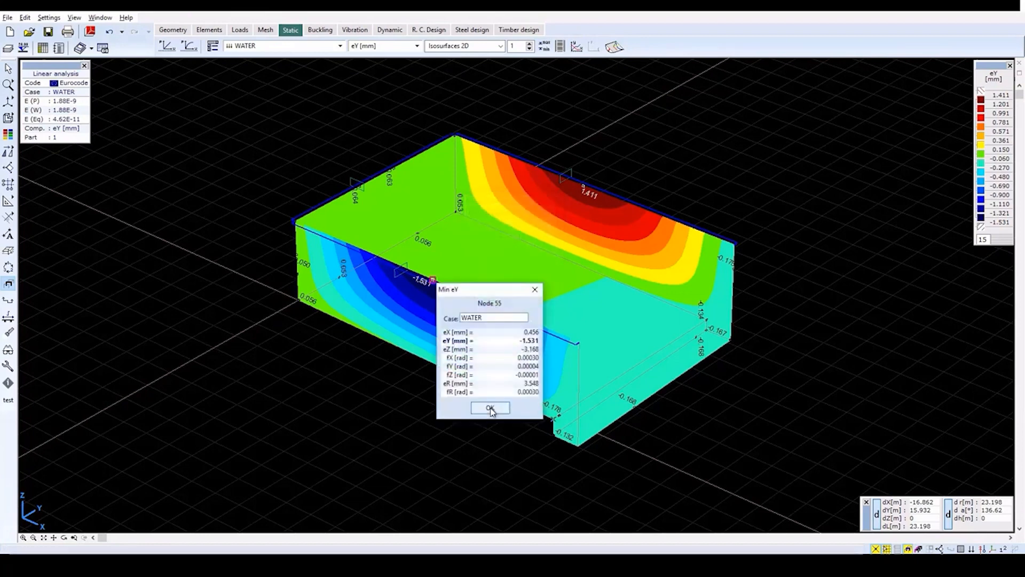
key(Return)
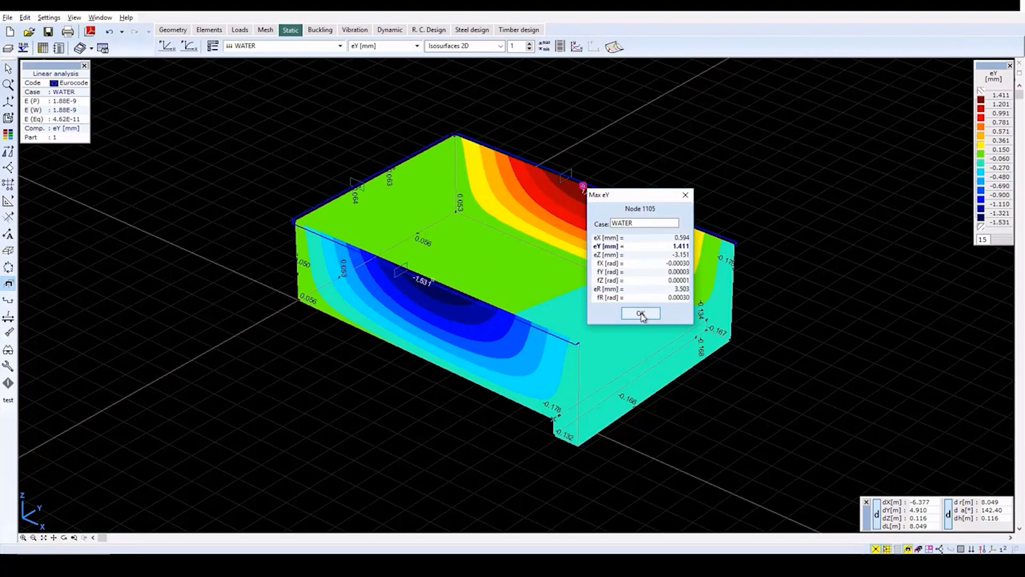
click(641, 314)
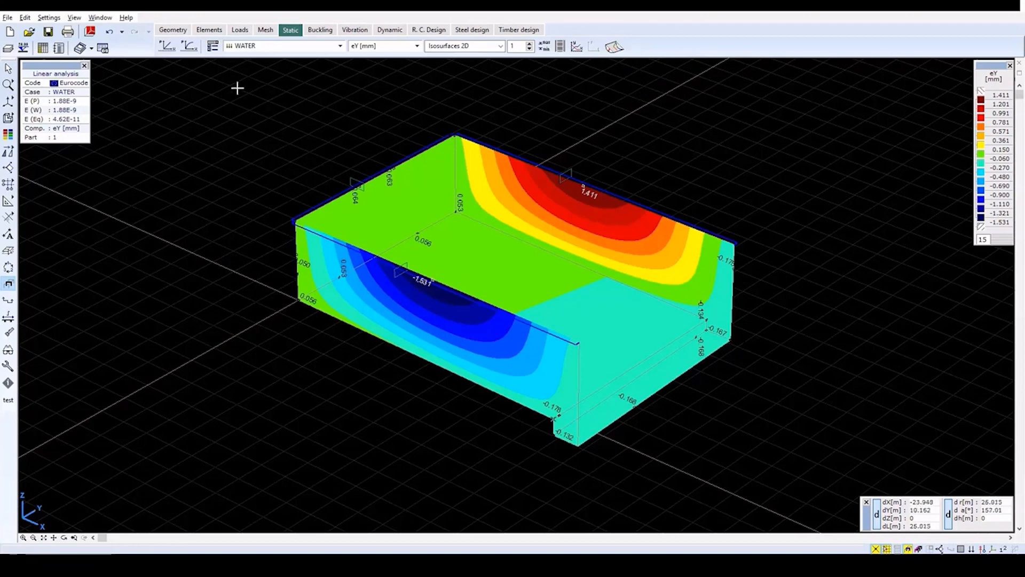
Step: Display the resultant displacement eR for load combination Co.#1
click(306, 47)
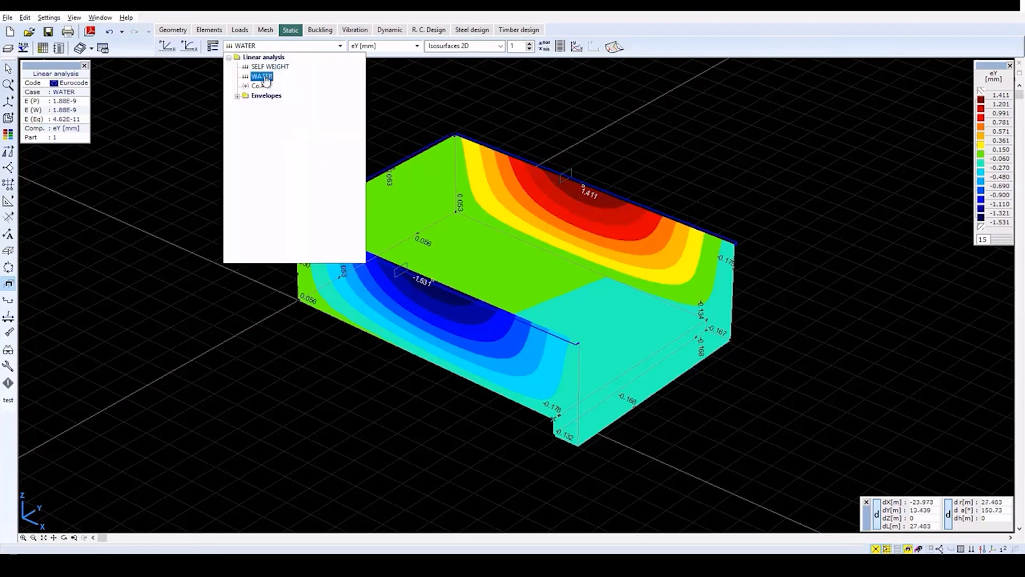
click(260, 86)
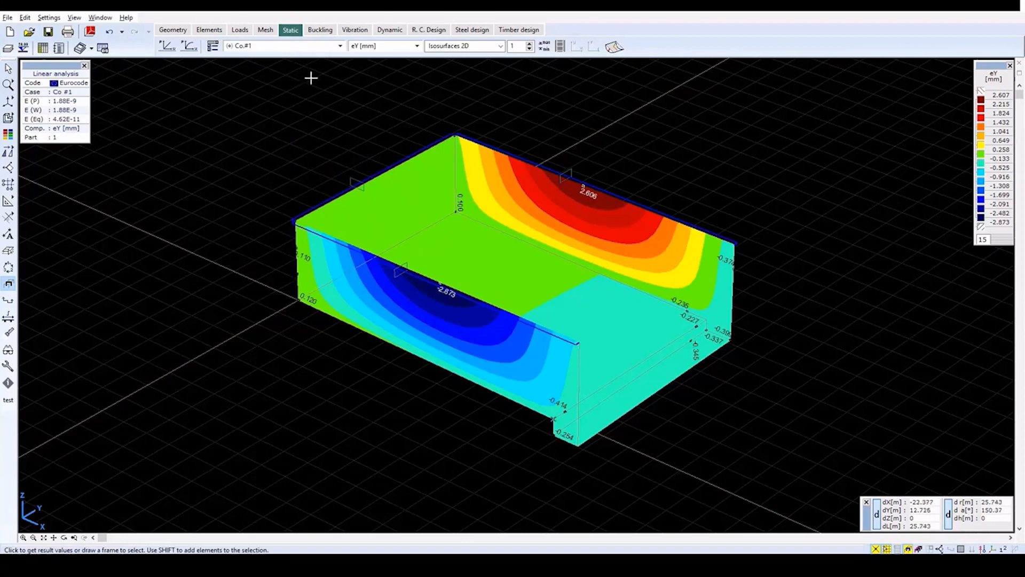
click(402, 49)
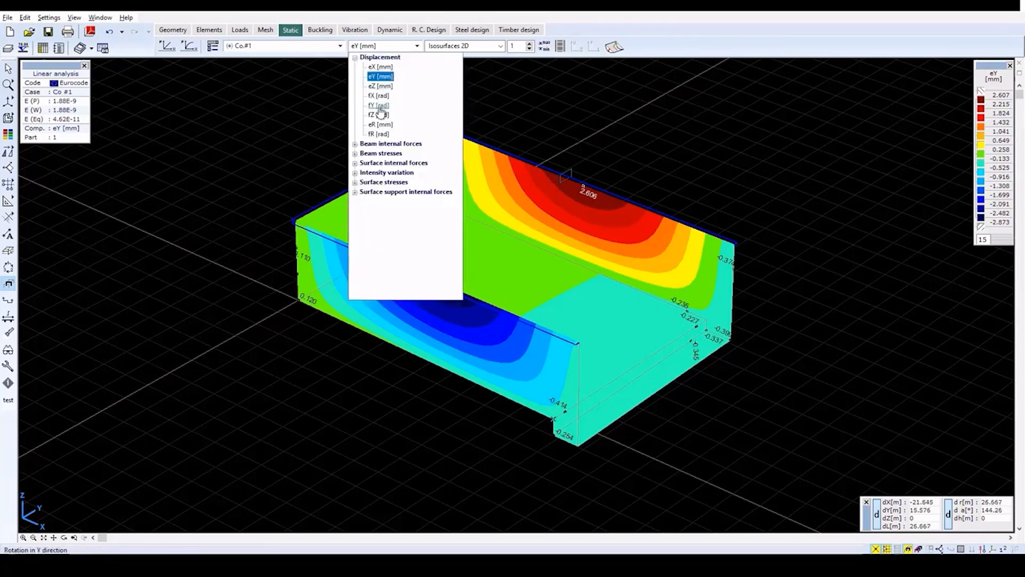
click(376, 125)
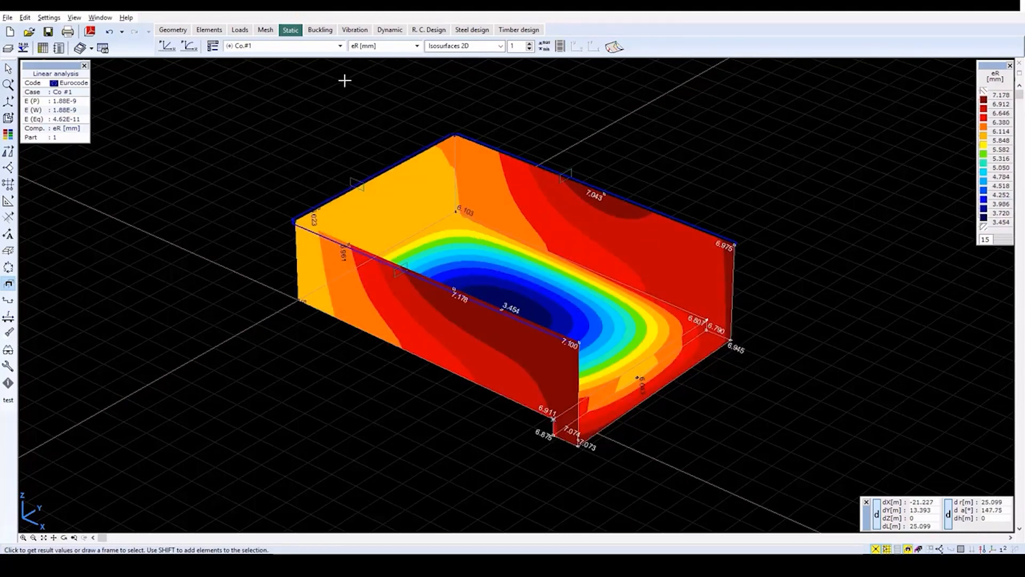
Step: Set the result display to a Diagram on the deformed shape, scaled by 2
click(213, 46)
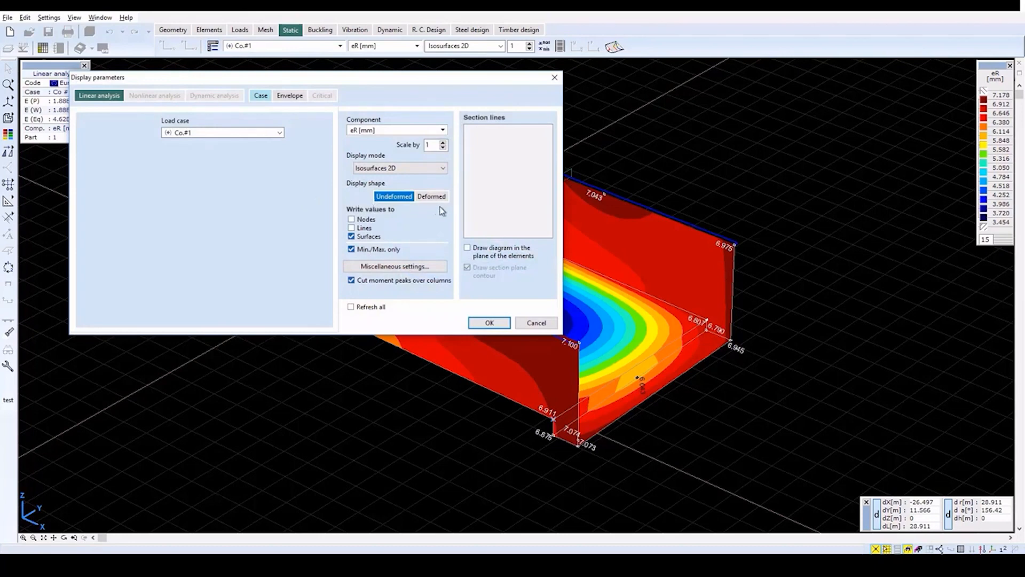
click(431, 197)
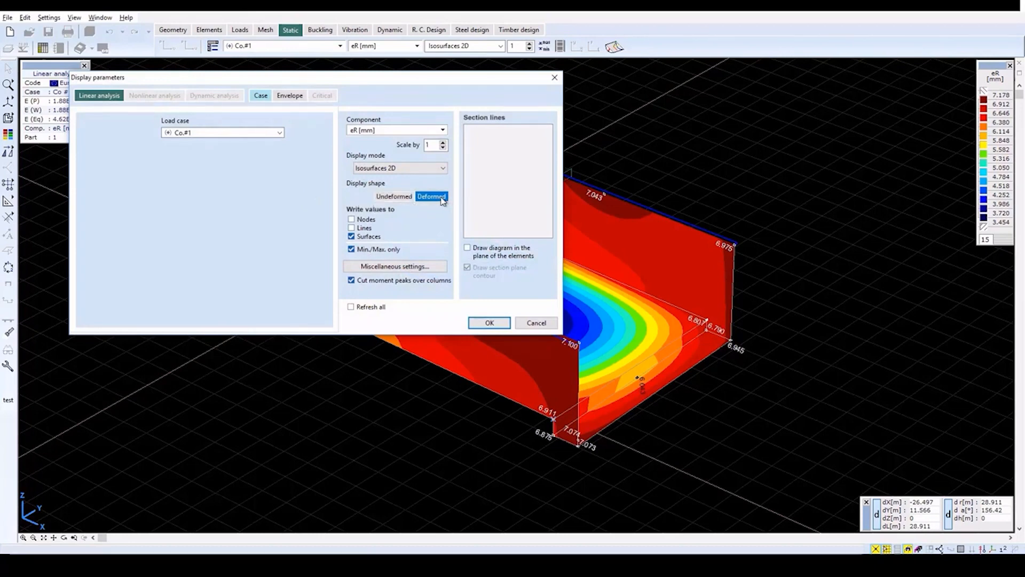
click(419, 167)
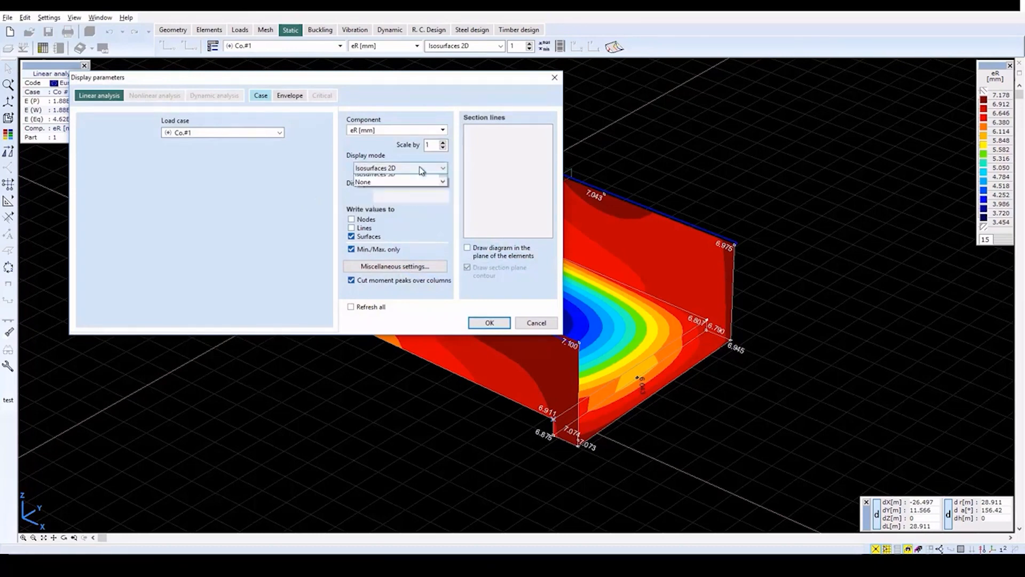
scroll(411, 185, up, 2)
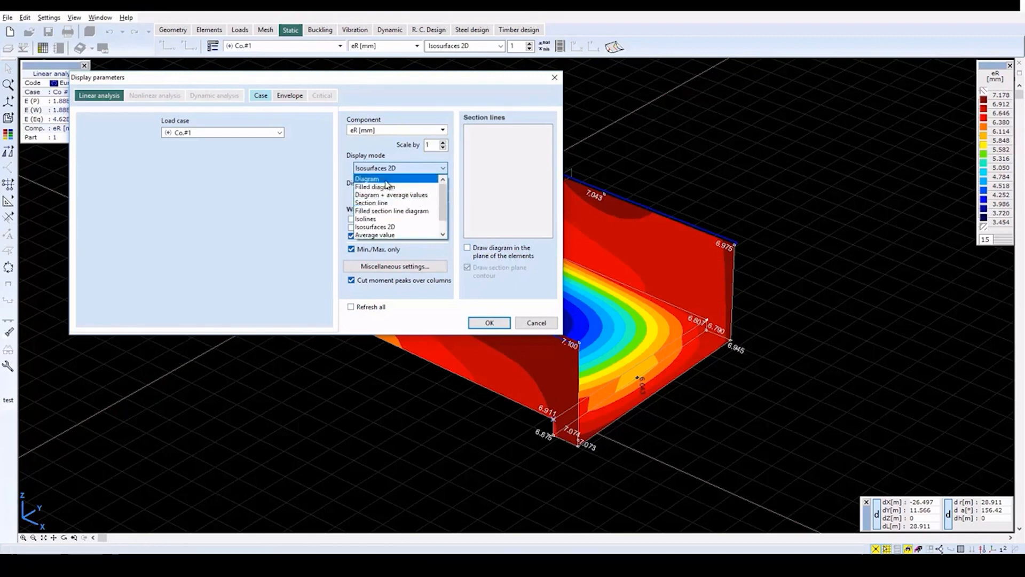
click(385, 180)
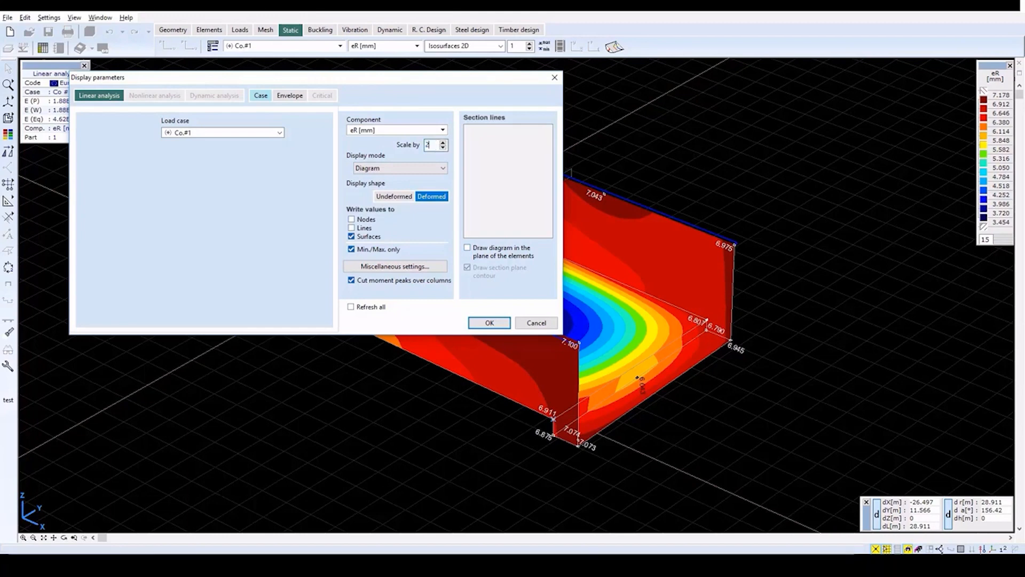
click(490, 323)
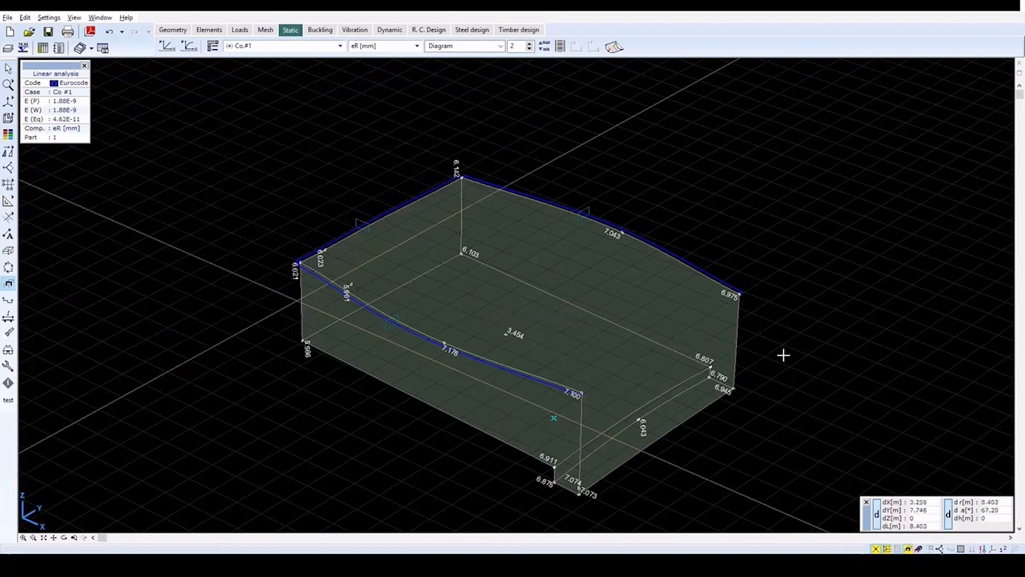
Step: Turn on the mesh display, render the deformed tank and inspect it from the open end before restoring the previous view
click(960, 549)
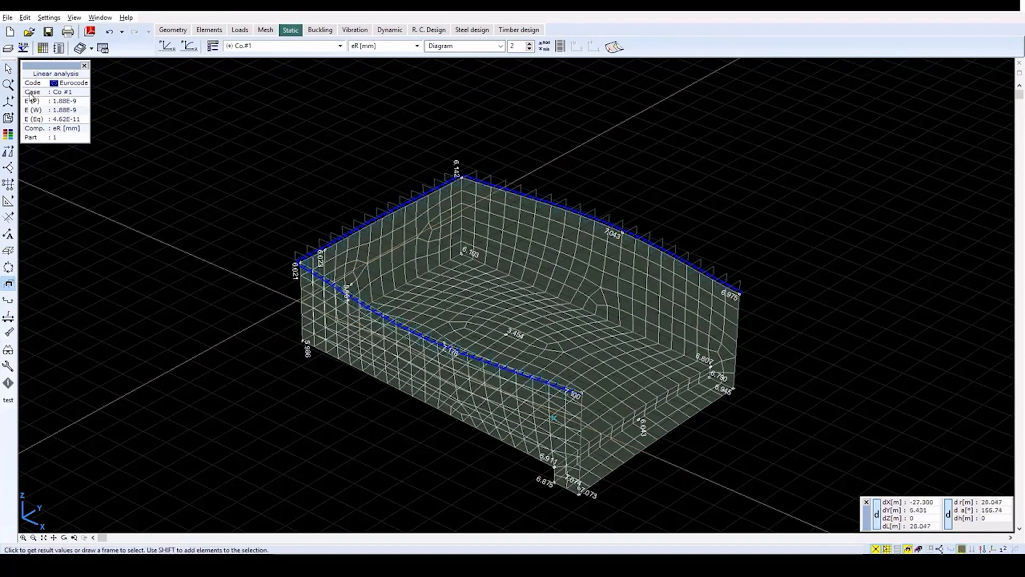
click(8, 117)
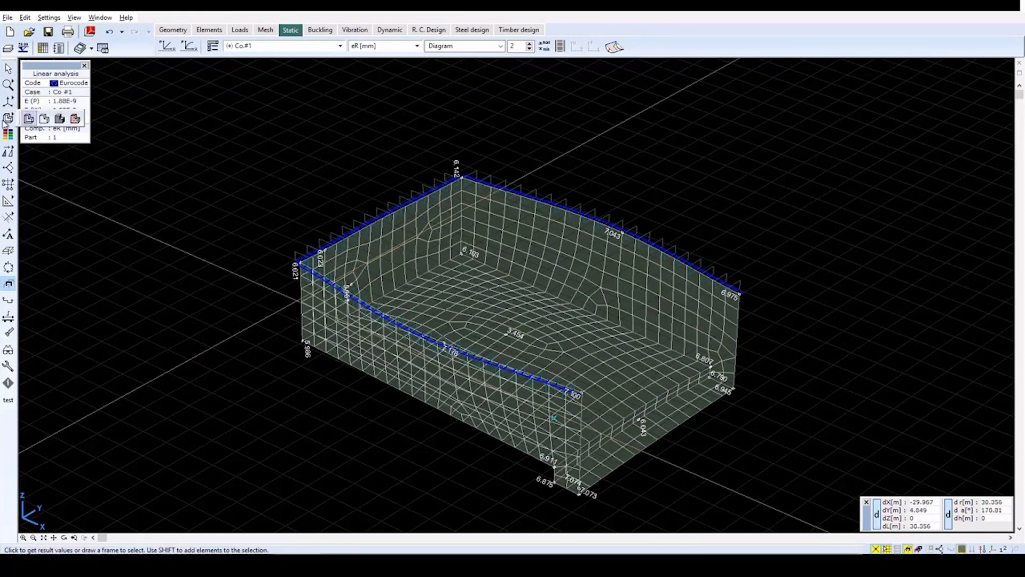
click(62, 119)
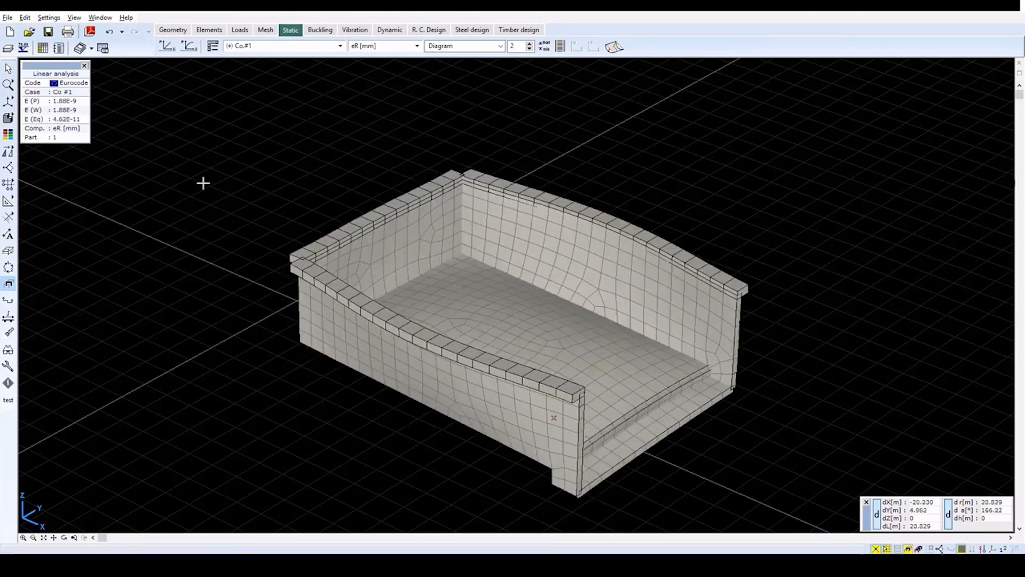
click(64, 538)
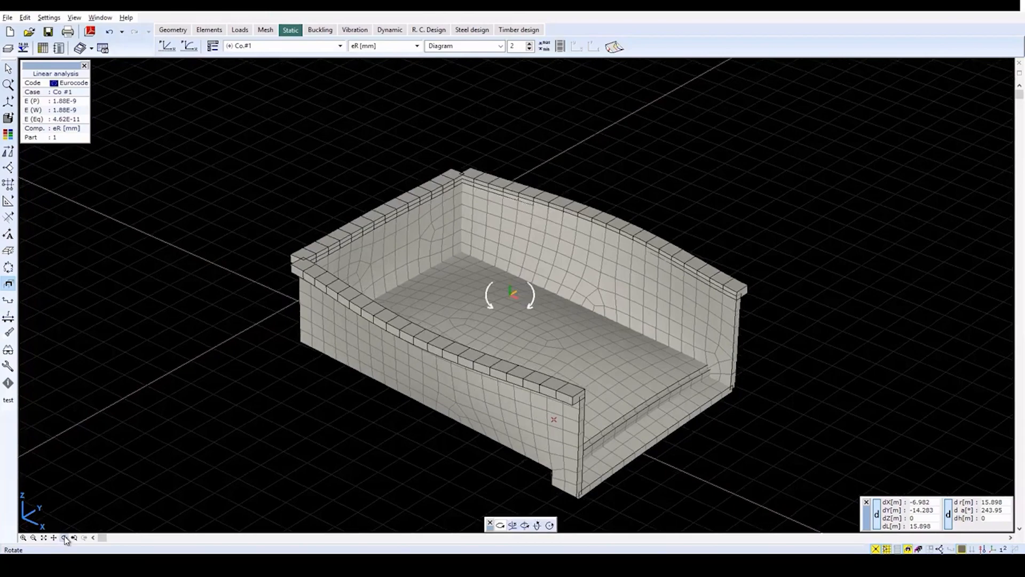
drag(591, 408, 158, 351)
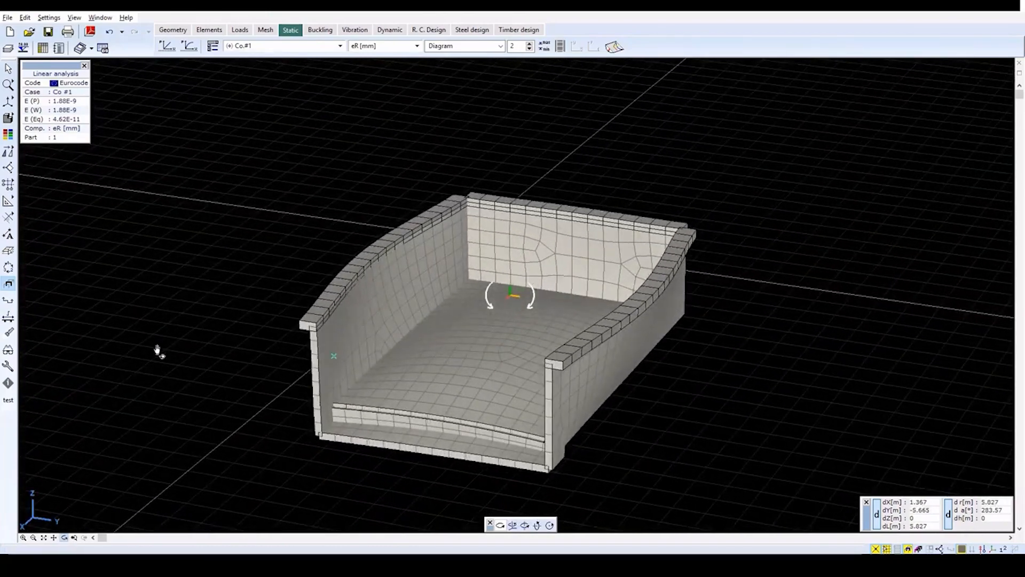
drag(575, 455, 458, 469)
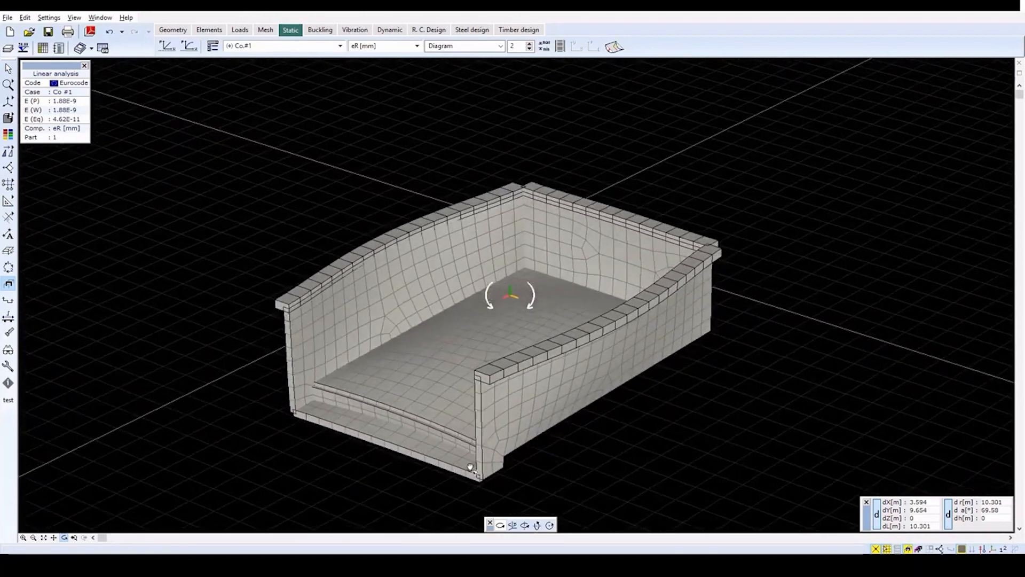
click(74, 538)
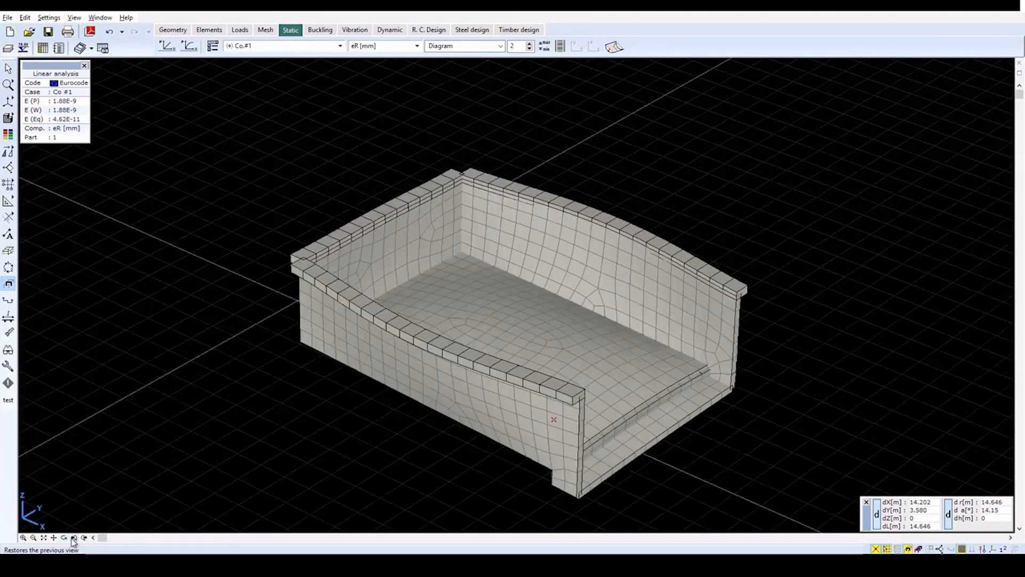
Step: Return to the wireframe display and show eR as Isosurfaces 2D on the undeformed shape with the mesh hidden
click(8, 118)
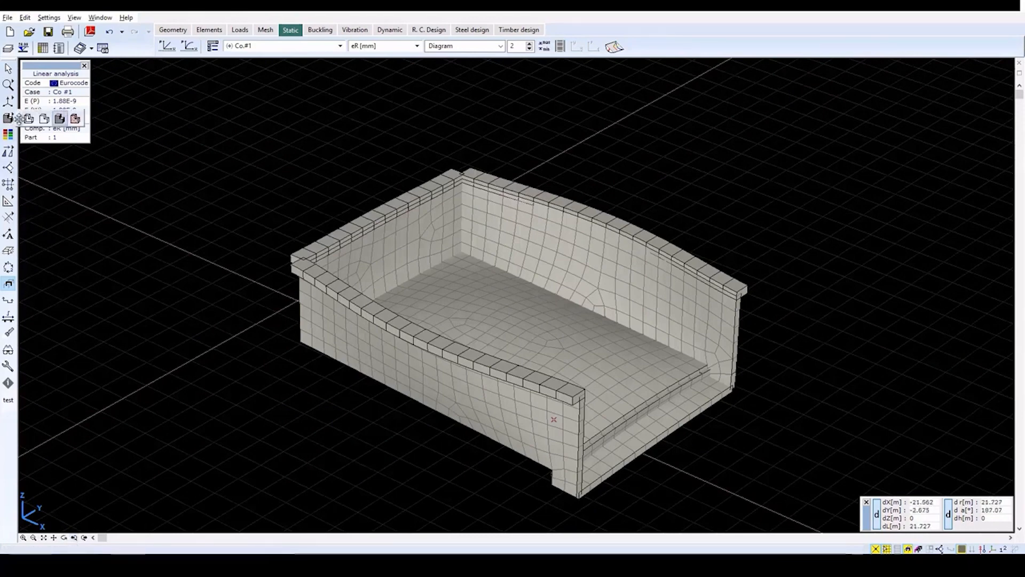
click(27, 120)
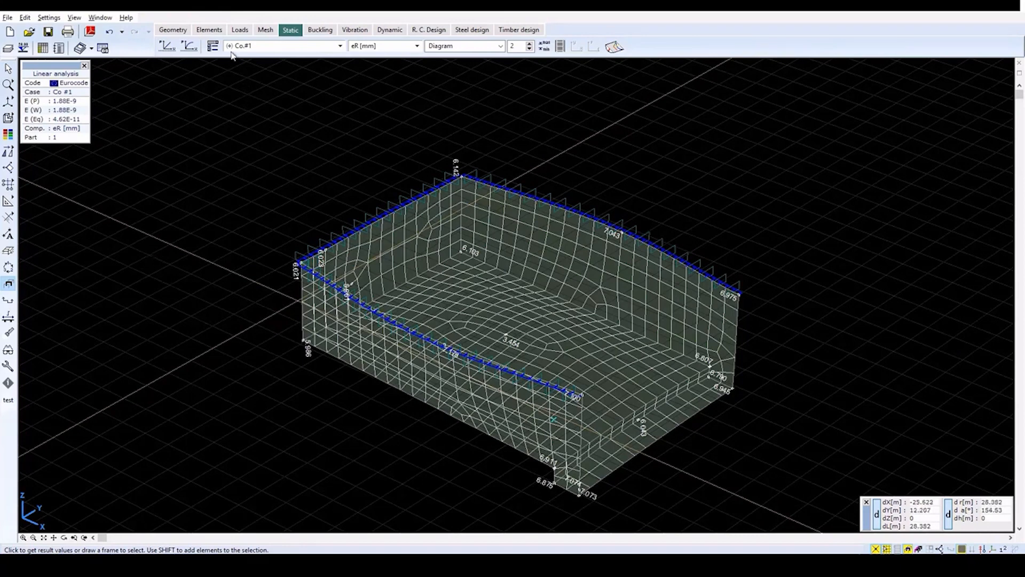
click(212, 46)
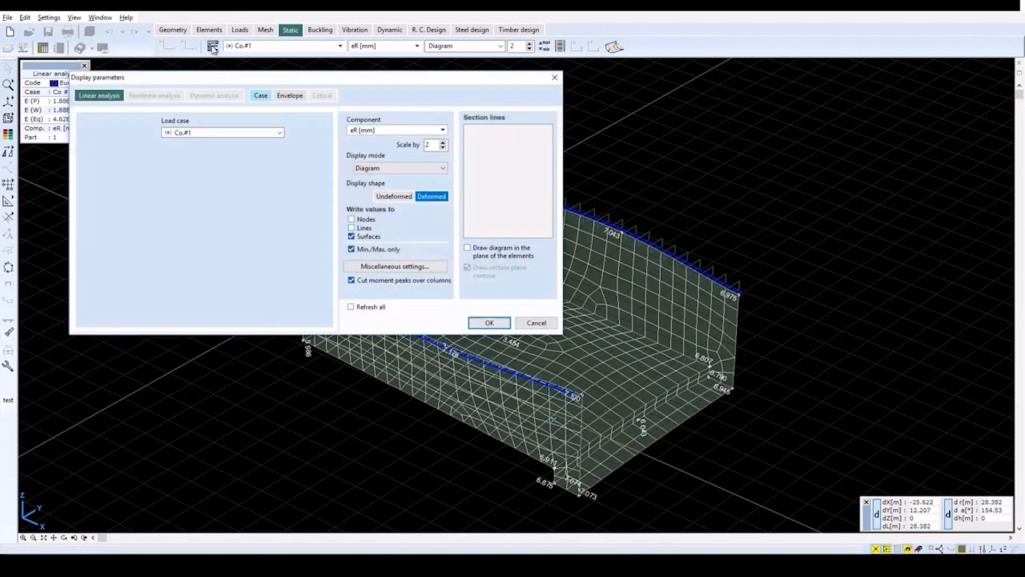
click(398, 197)
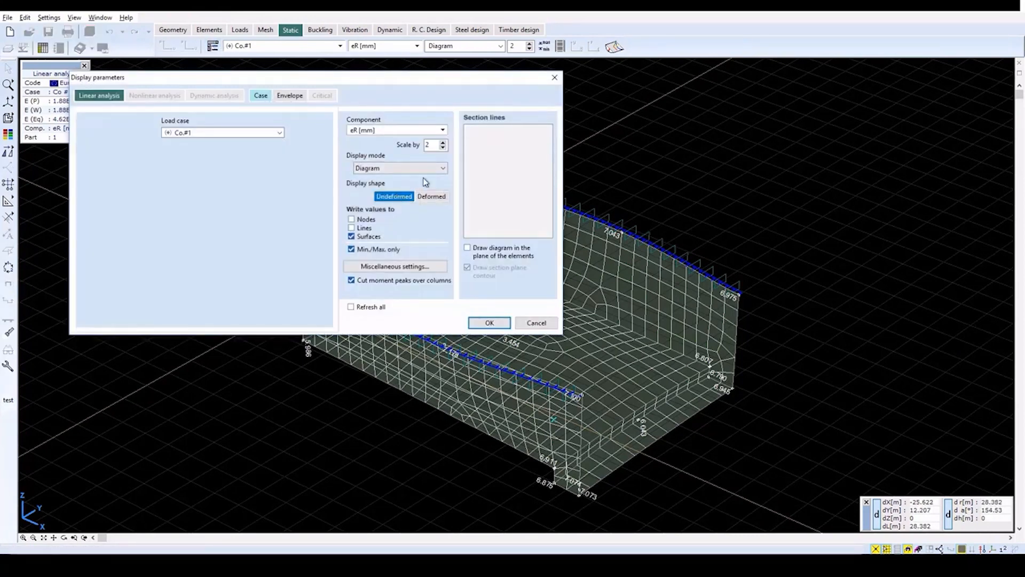
click(438, 165)
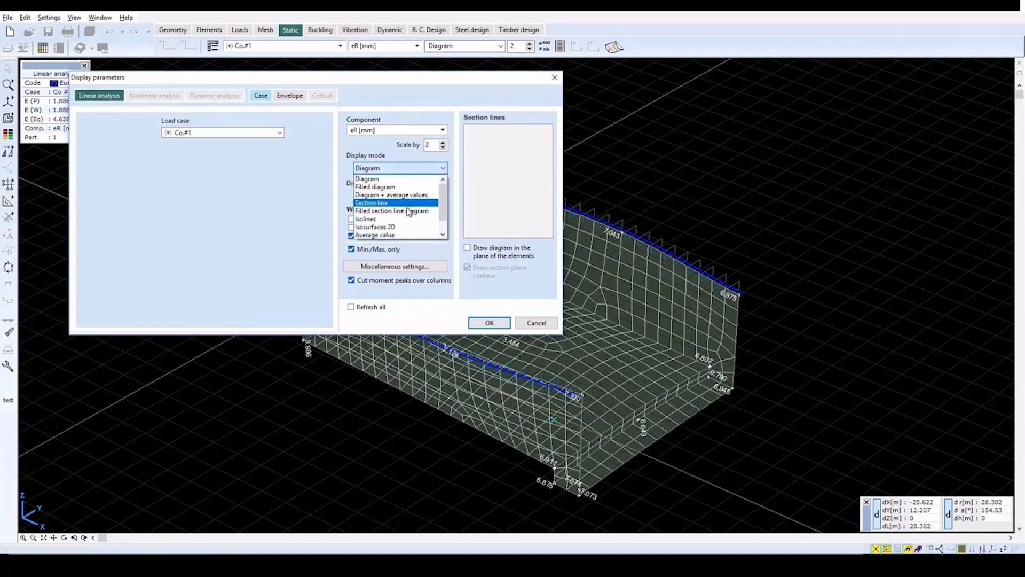
click(394, 227)
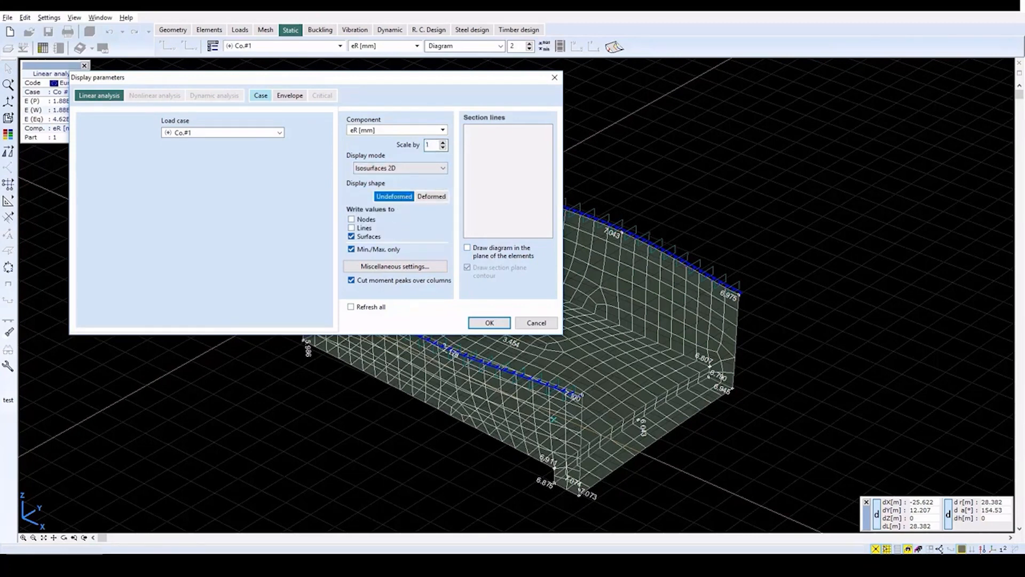
click(489, 323)
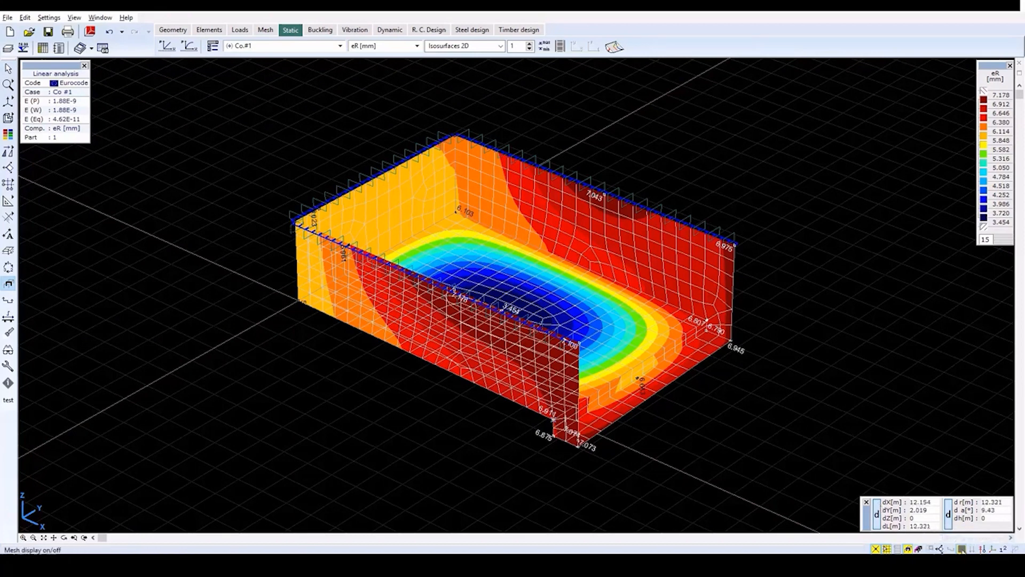
click(961, 548)
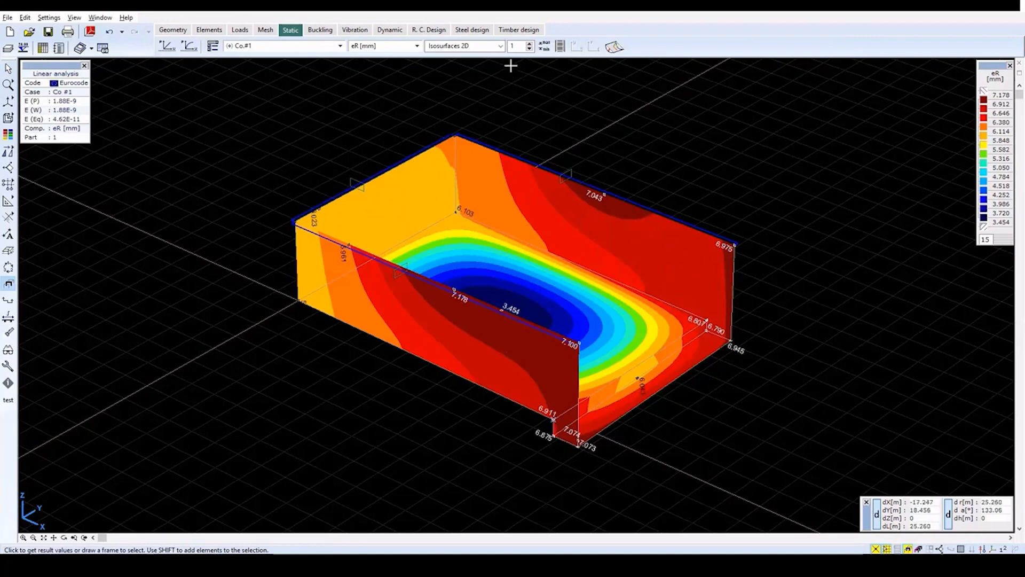
Step: Display the surface reinforcement design moment mxD+ for load combination Co.#1
click(500, 46)
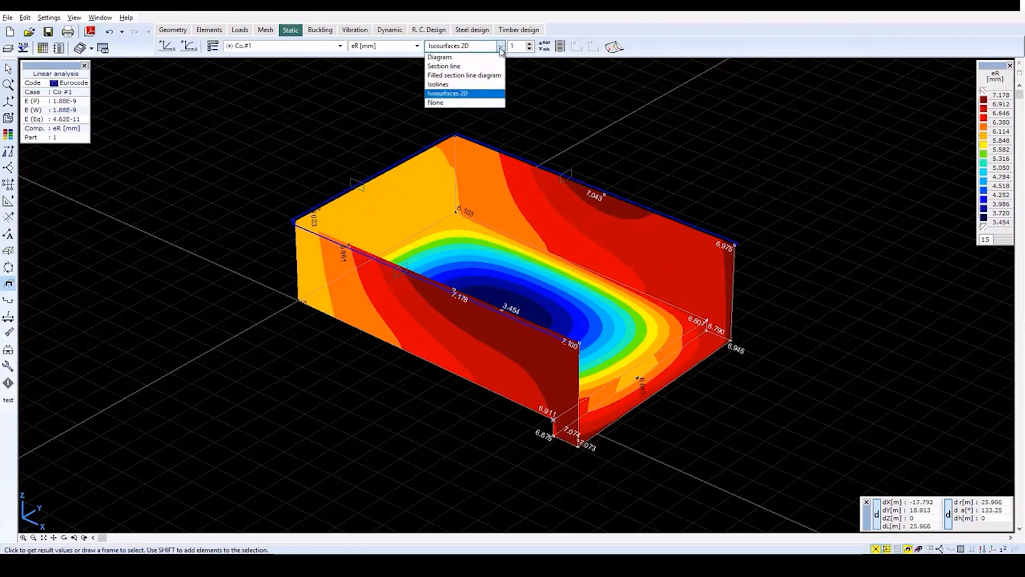
click(419, 46)
click(417, 46)
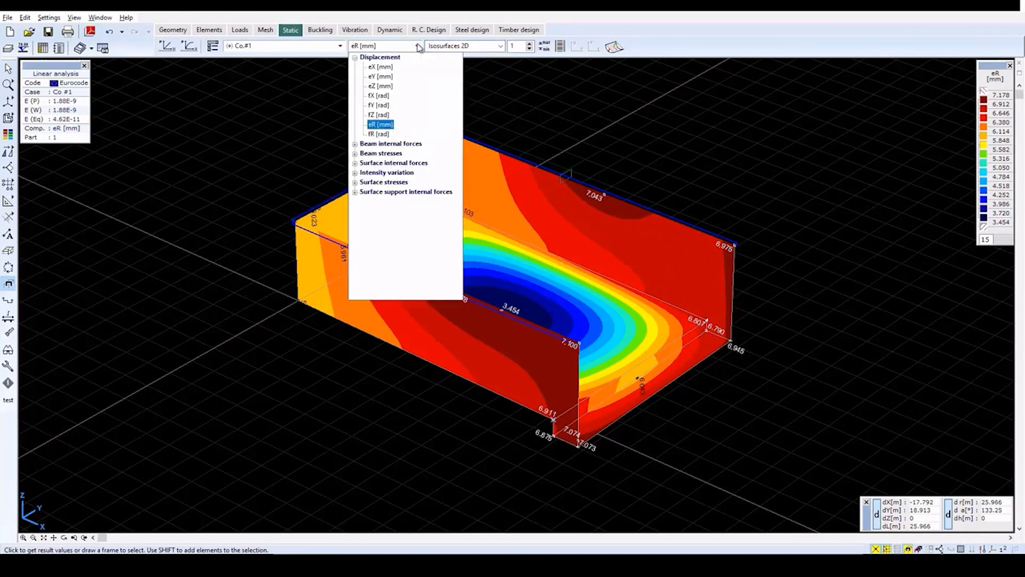
click(386, 163)
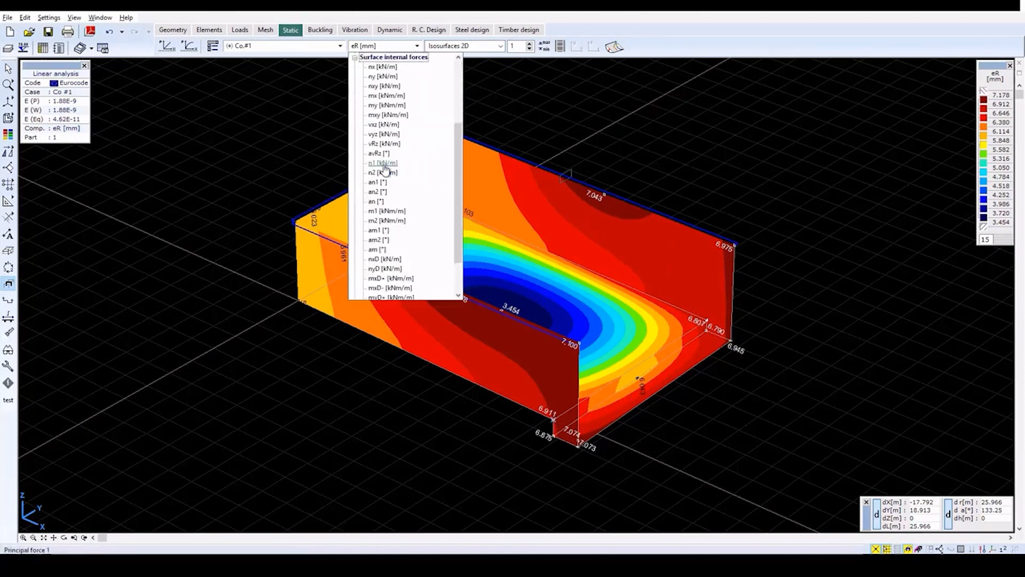
click(388, 278)
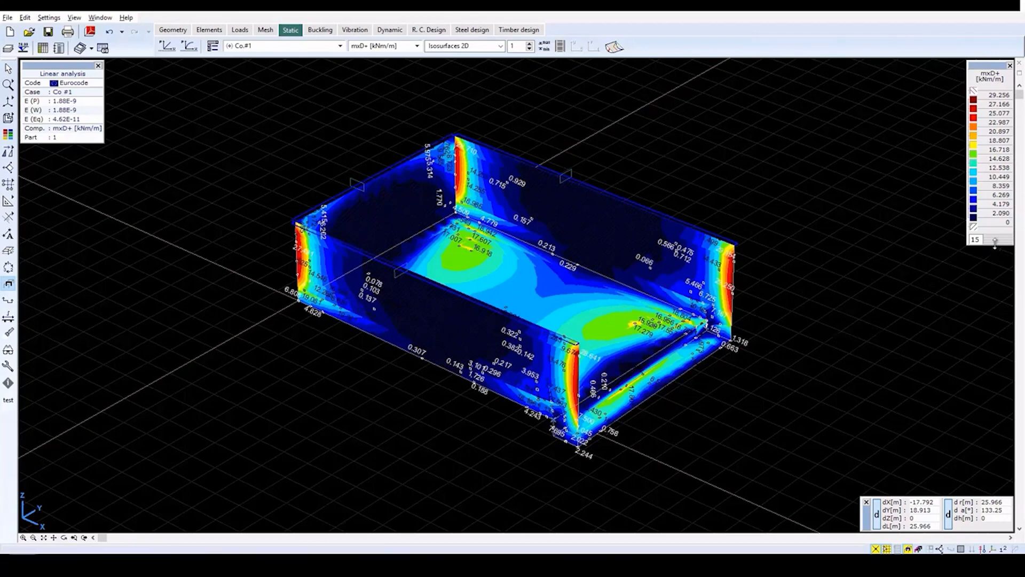
Step: Try extending the colour legend to 23 levels and restore it to 15
drag(995, 244, 999, 319)
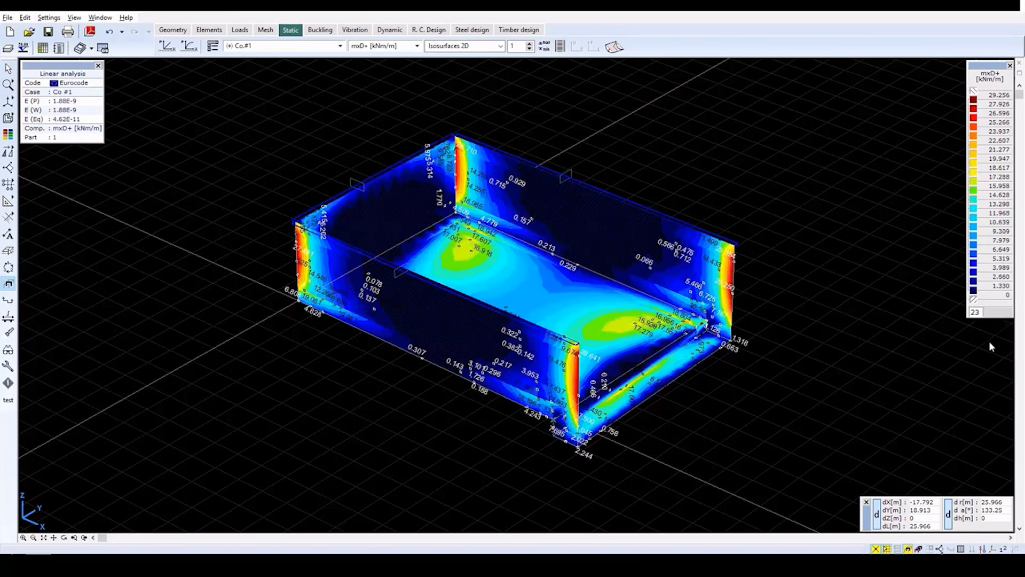
drag(1001, 317, 1001, 244)
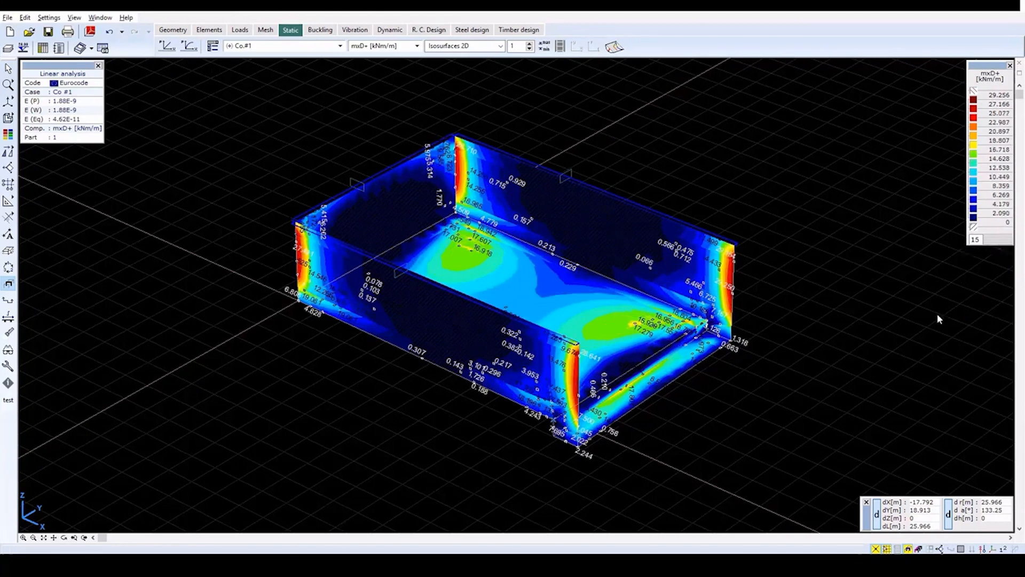
Step: Change the displayed surface internal force to the reinforcement design moment myD-
click(375, 47)
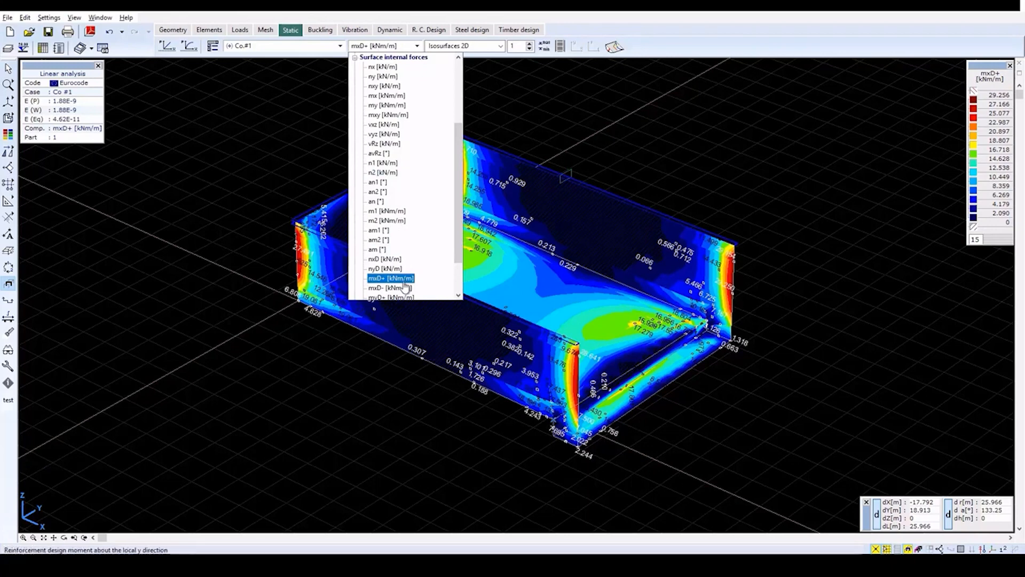
scroll(405, 288, down, 2)
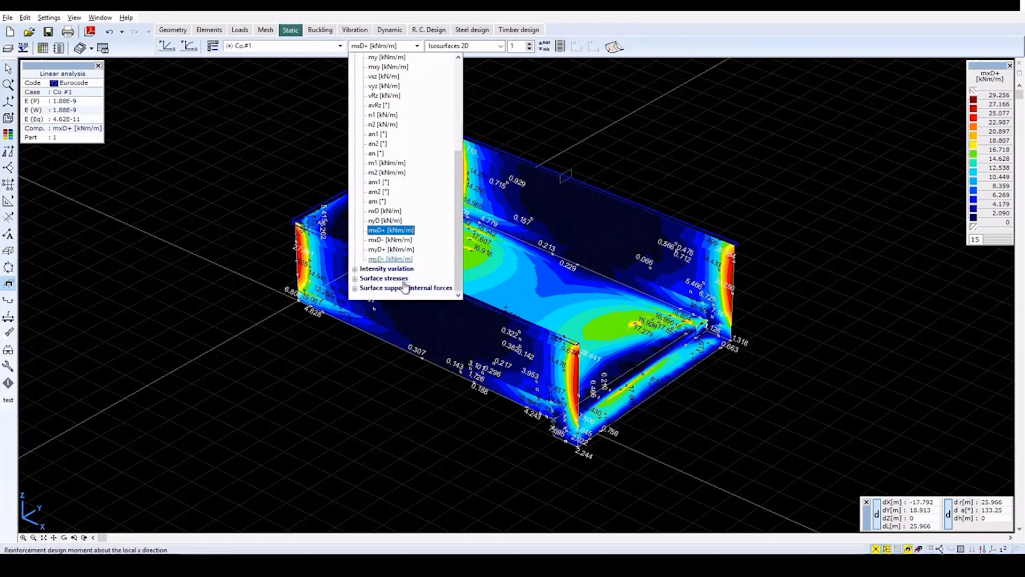
click(391, 258)
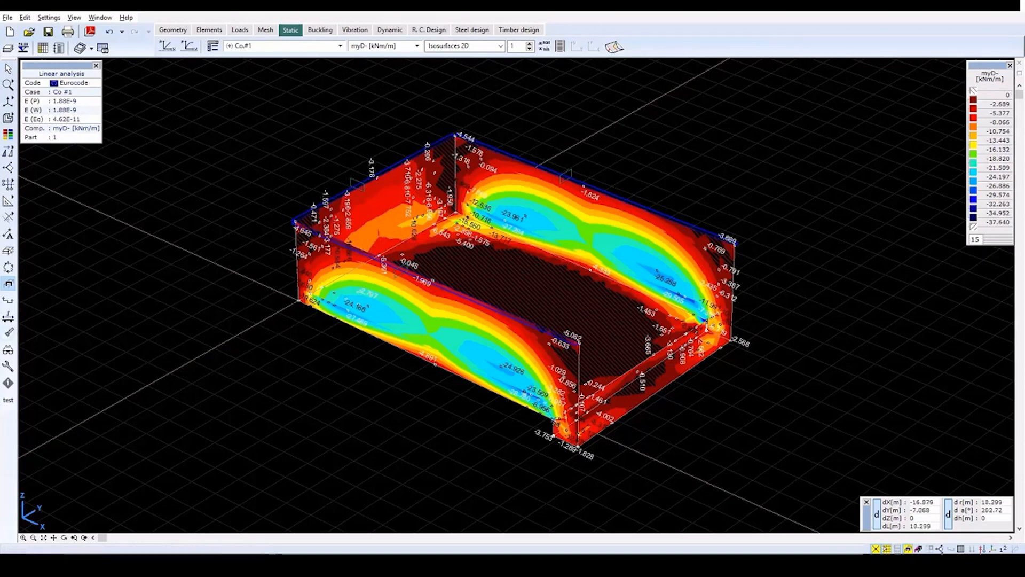
Step: Create a section plane named 1, drawn vertically through the middle of the tank's length in the X-Z view
click(9, 302)
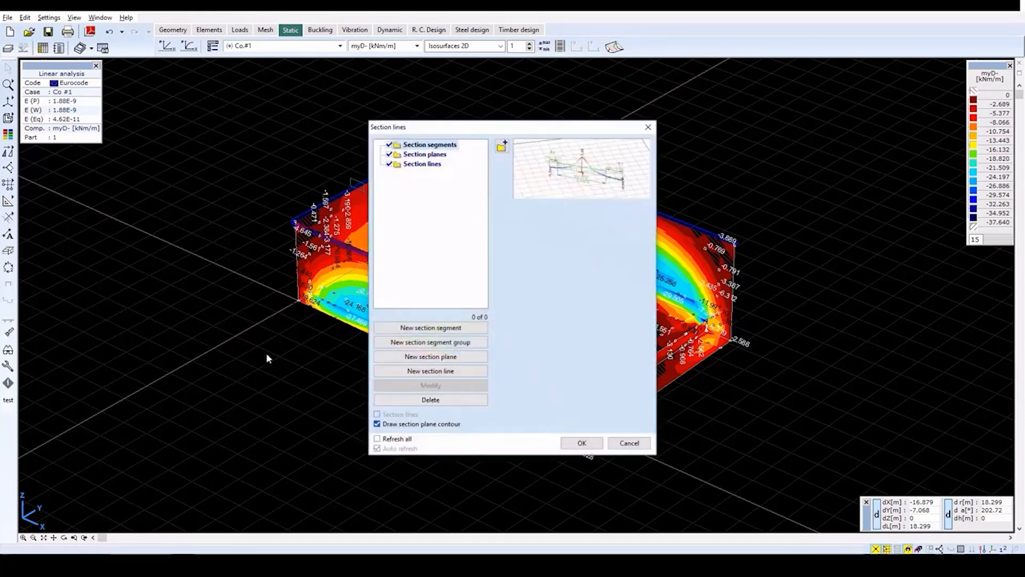
click(431, 357)
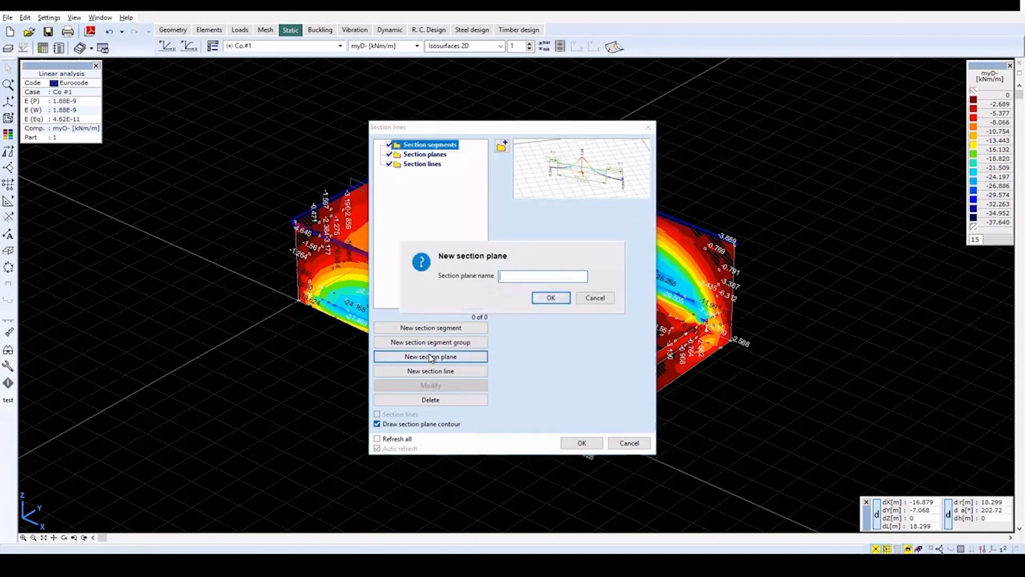
text(1)
click(564, 298)
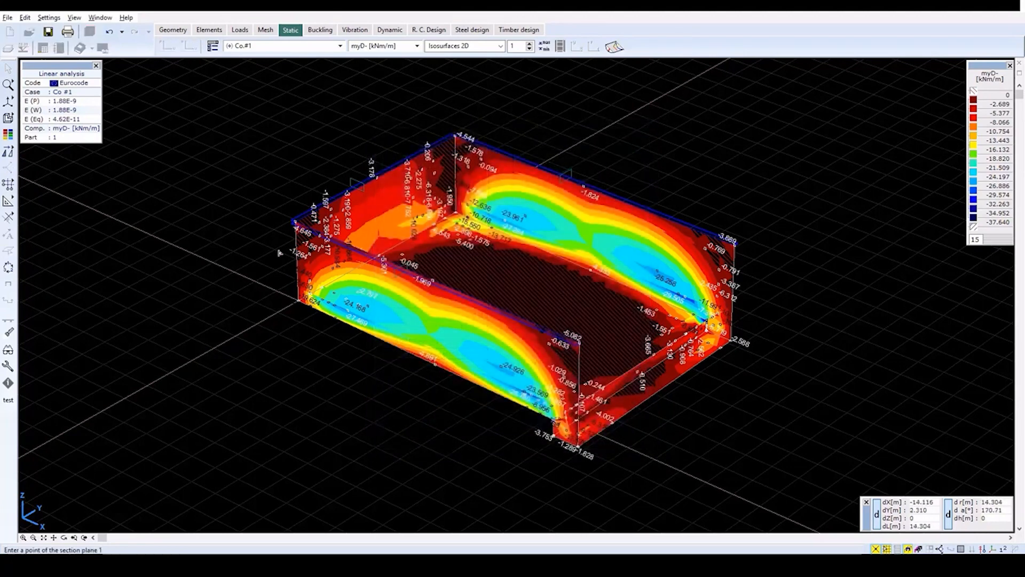
click(8, 118)
mouse_move(5, 107)
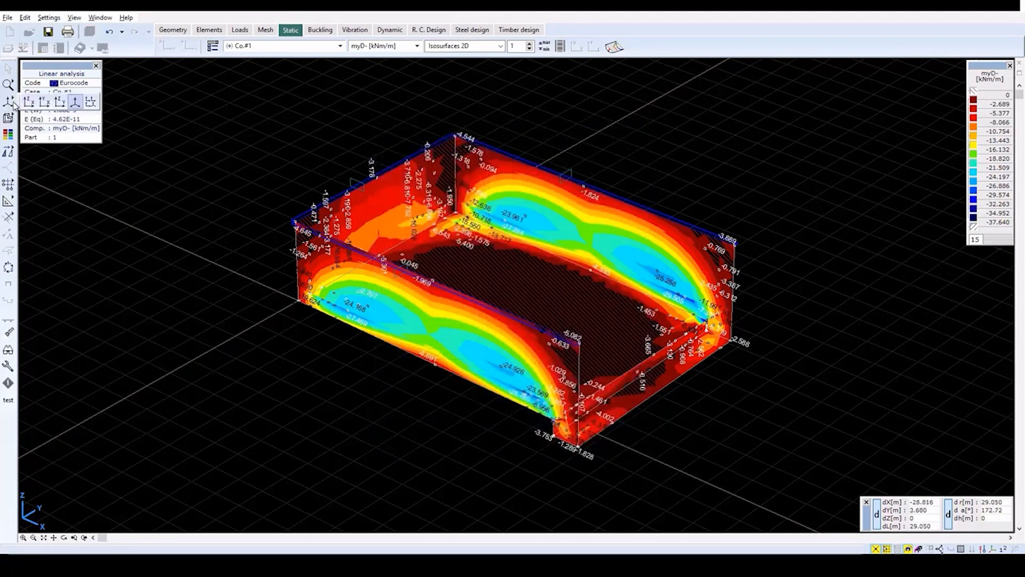
click(28, 103)
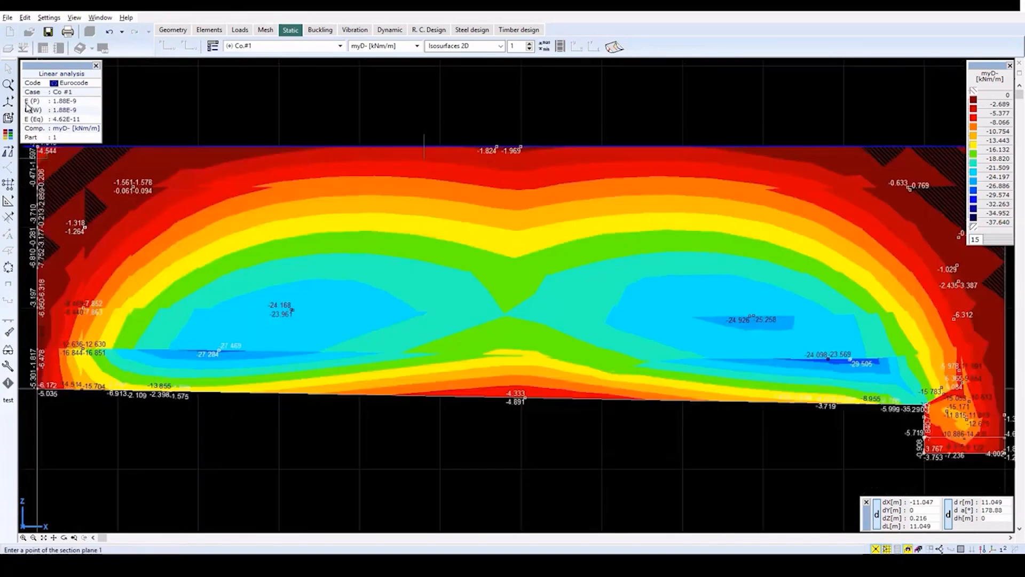
click(509, 103)
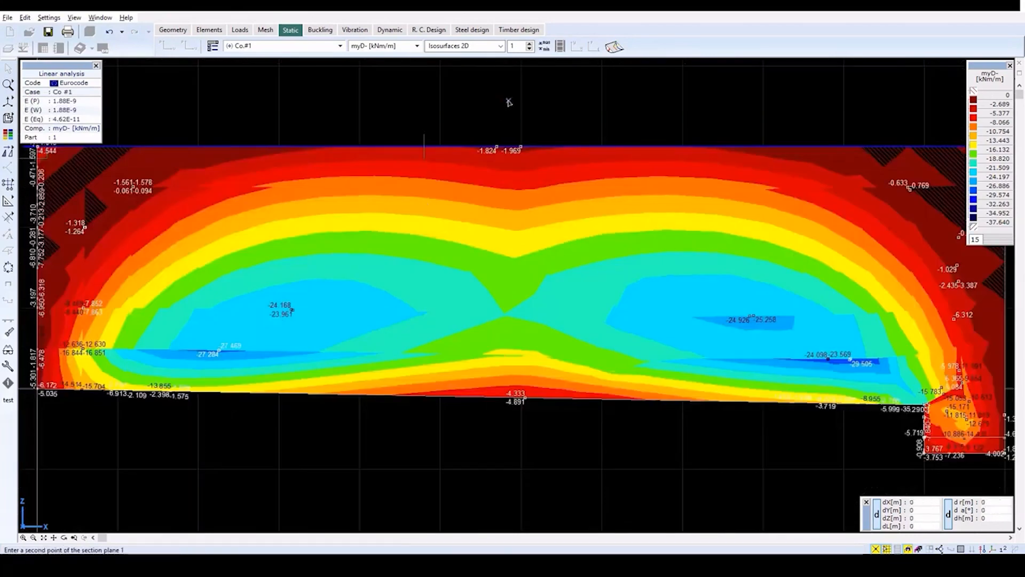
click(510, 456)
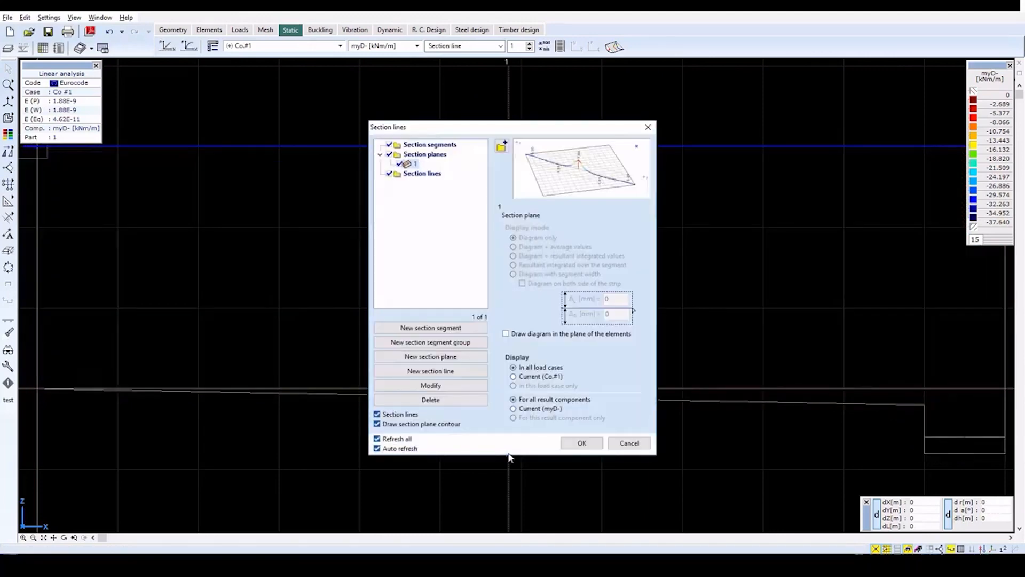
click(582, 443)
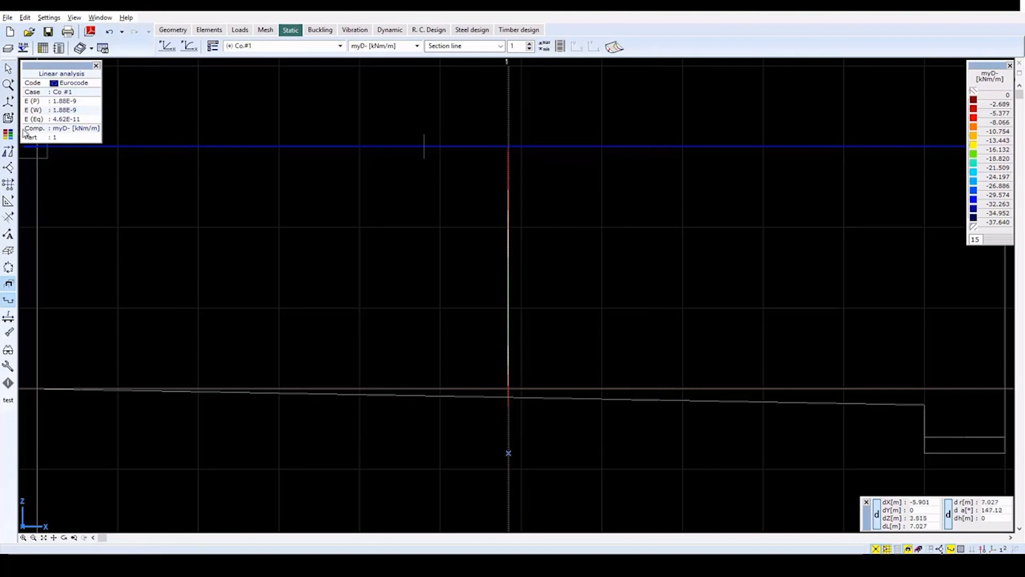
Step: Show the myD- section diagram in the Y-Z view and write its values to lines
mouse_move(11, 104)
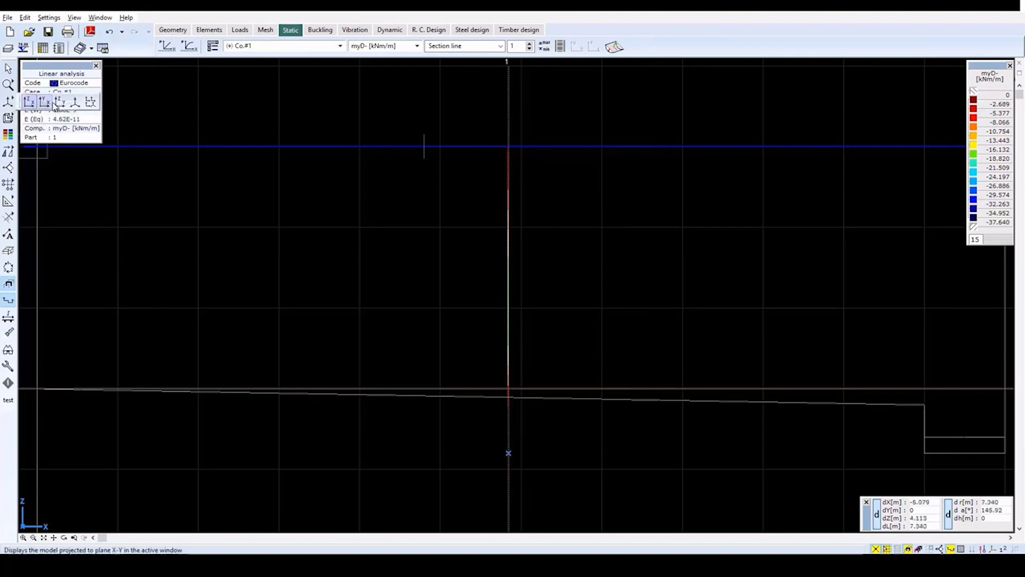
click(60, 102)
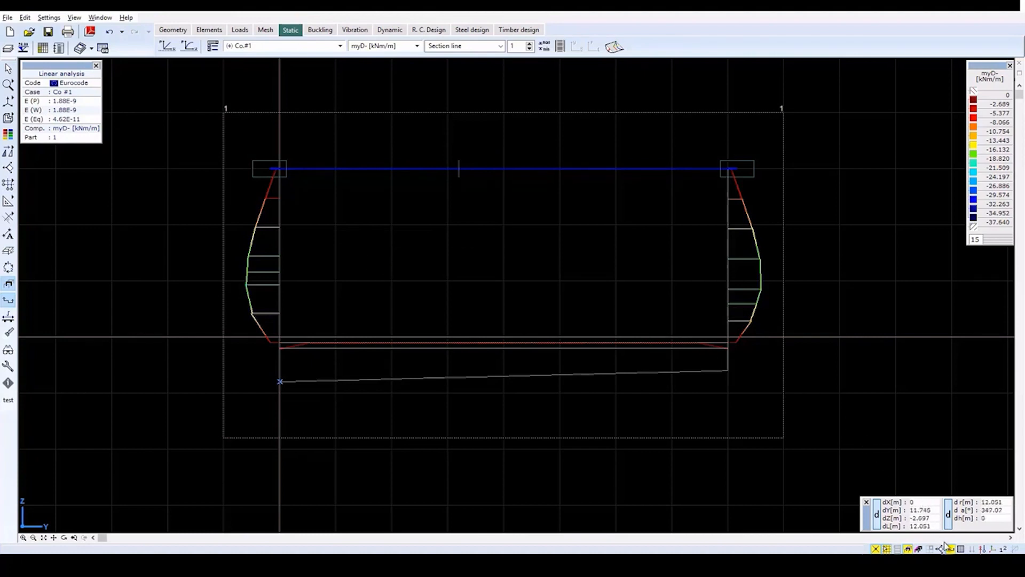
mouse_move(951, 549)
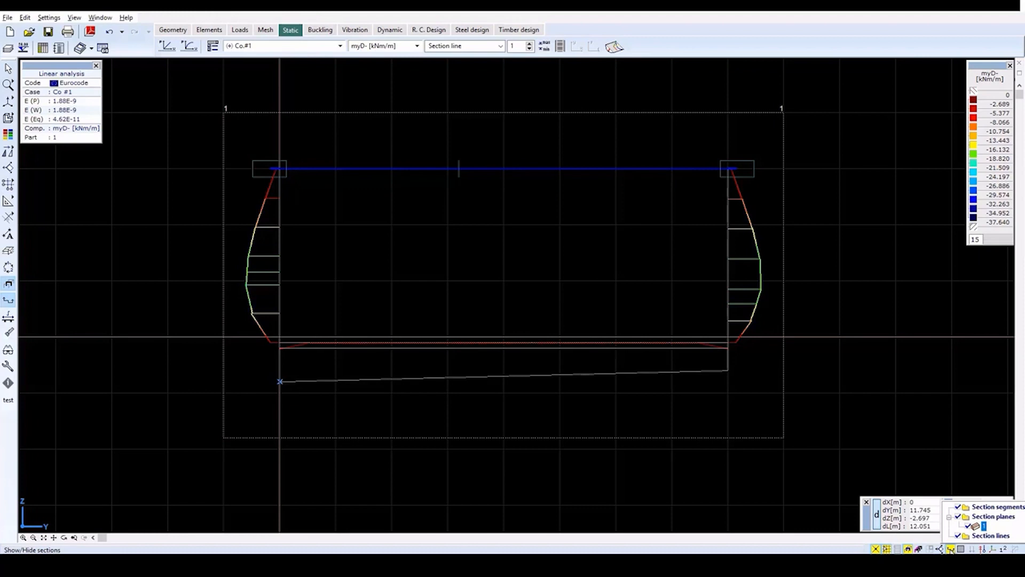
mouse_move(1002, 549)
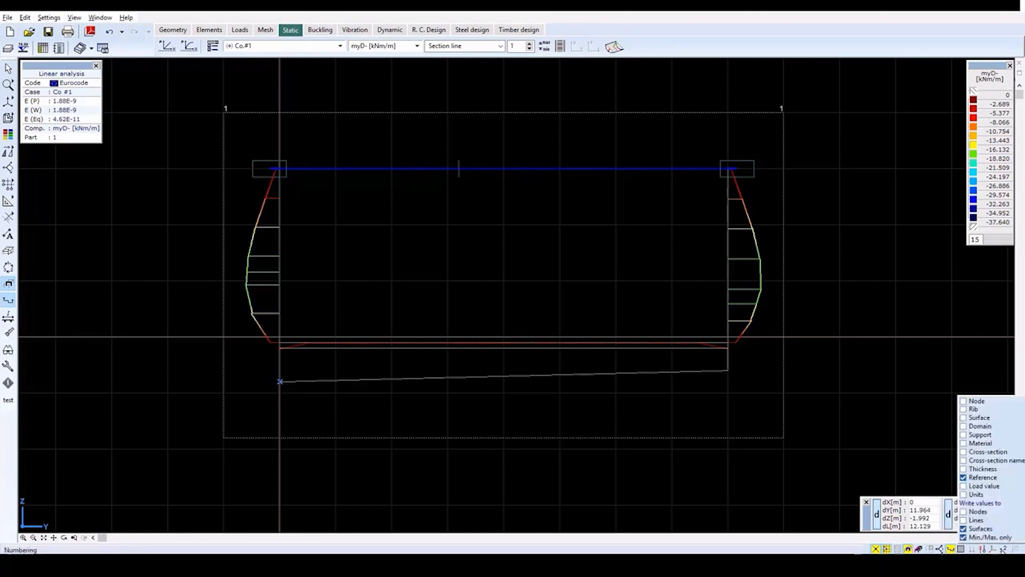
click(978, 524)
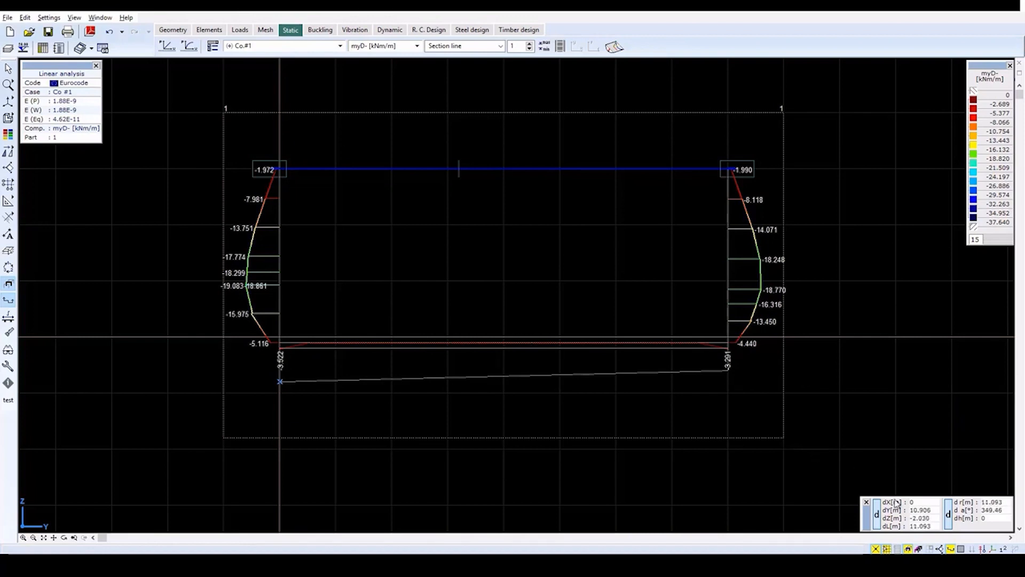
Step: Hide the sections and restore the Isosurfaces 2D display of myD- in the perspective view
click(951, 549)
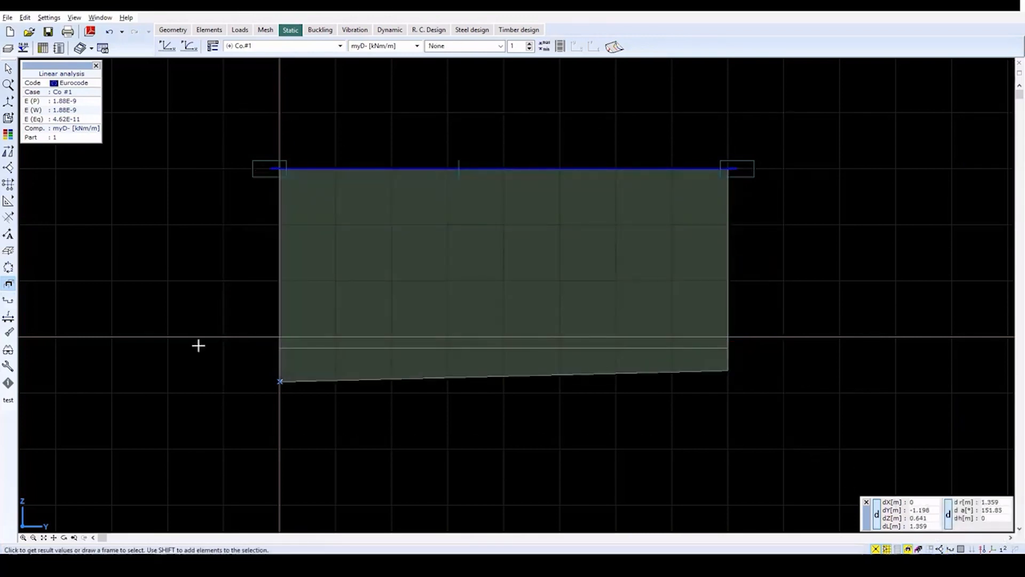
mouse_move(10, 102)
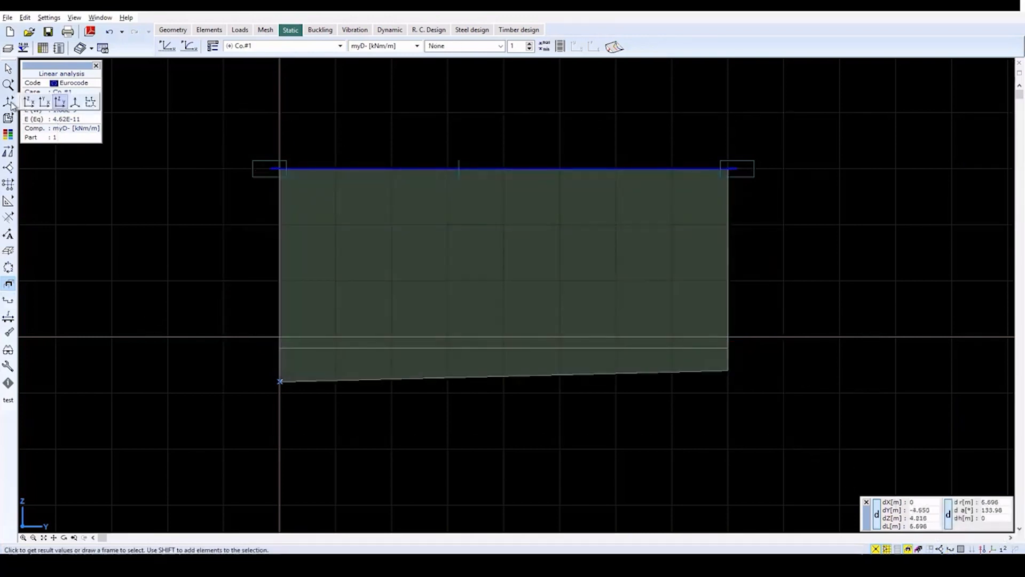
click(75, 102)
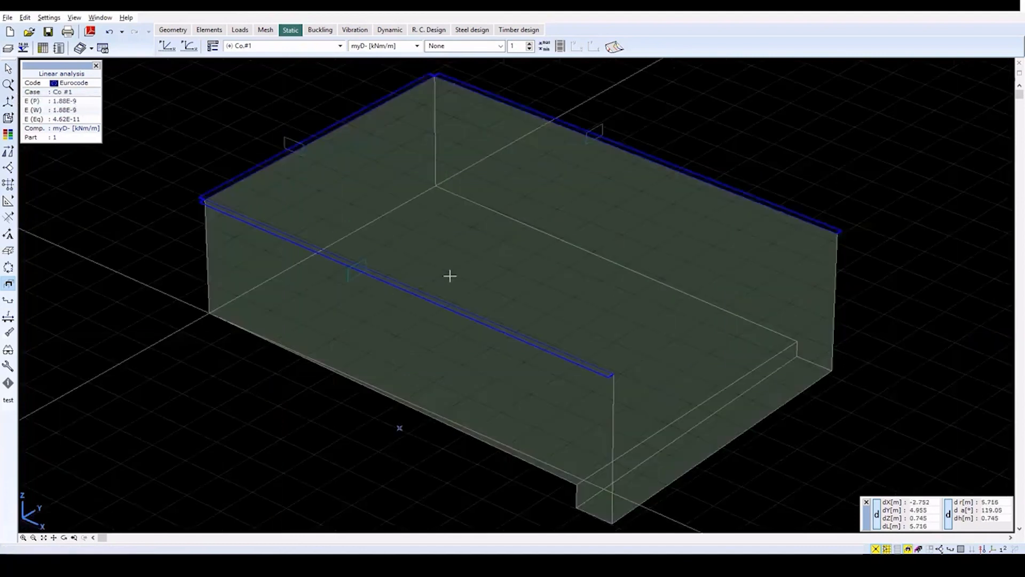
scroll(450, 275, down, 2)
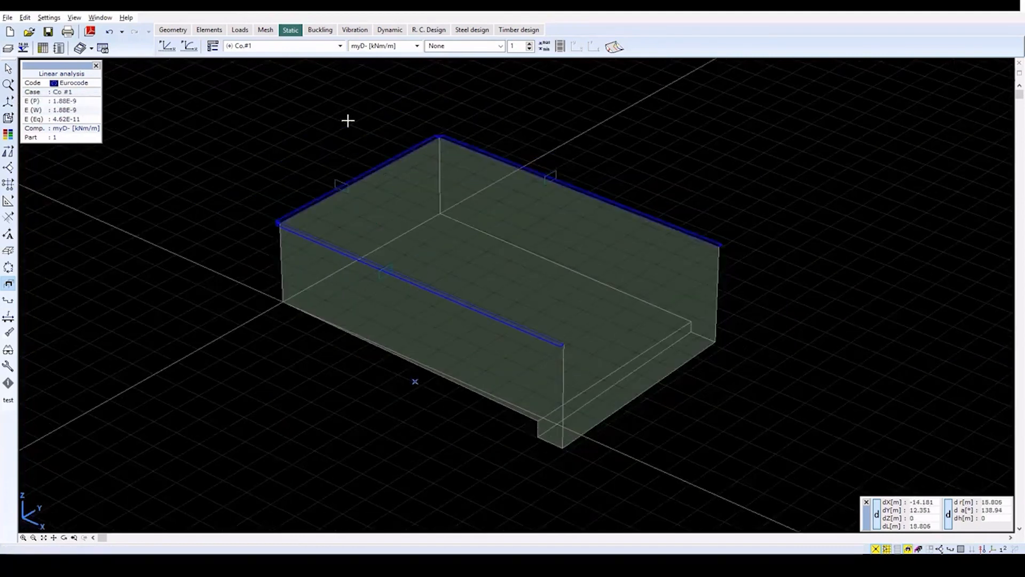
click(460, 47)
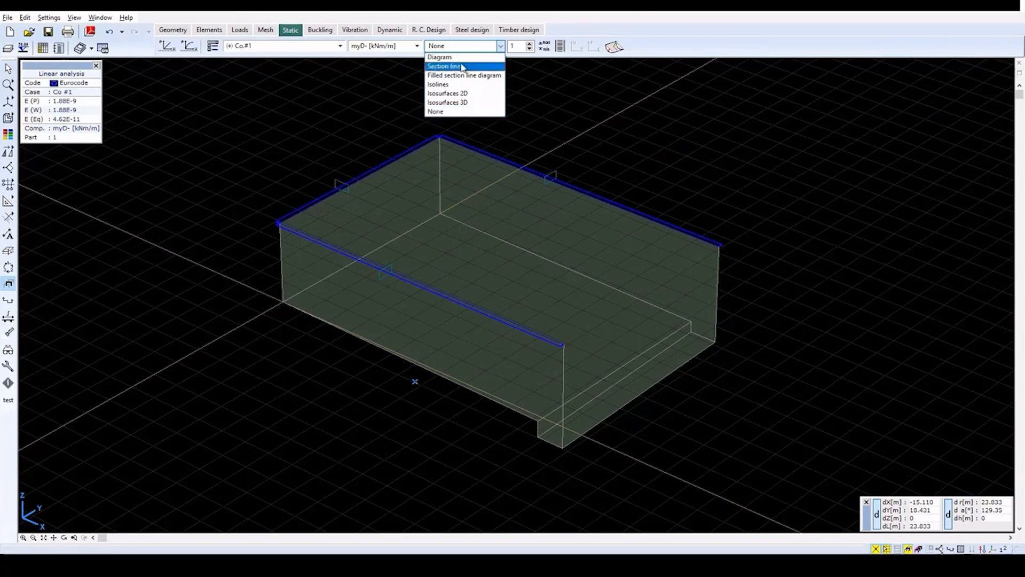
click(458, 94)
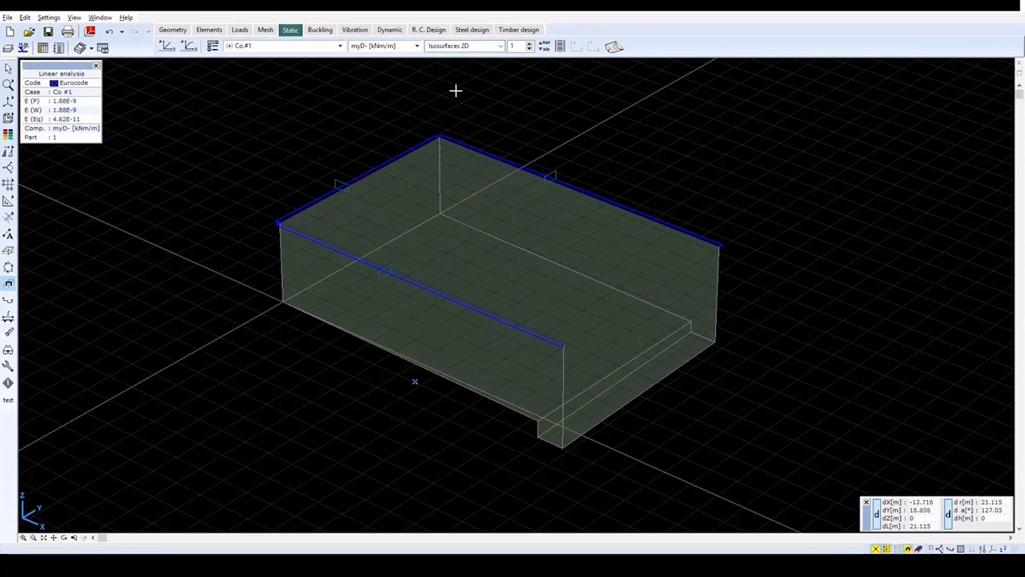
Step: Display the surface support internal force Rz
click(379, 47)
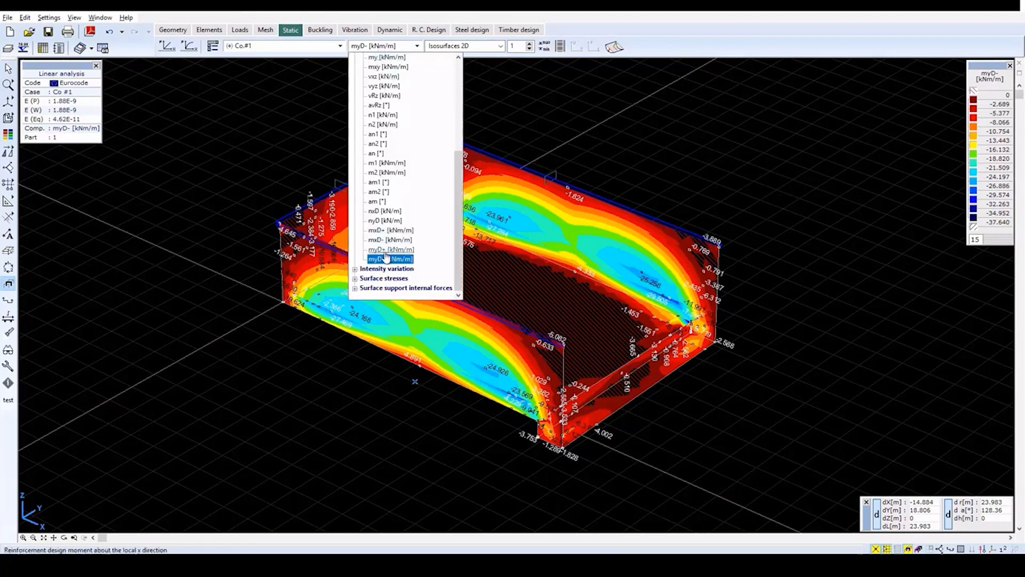
click(382, 288)
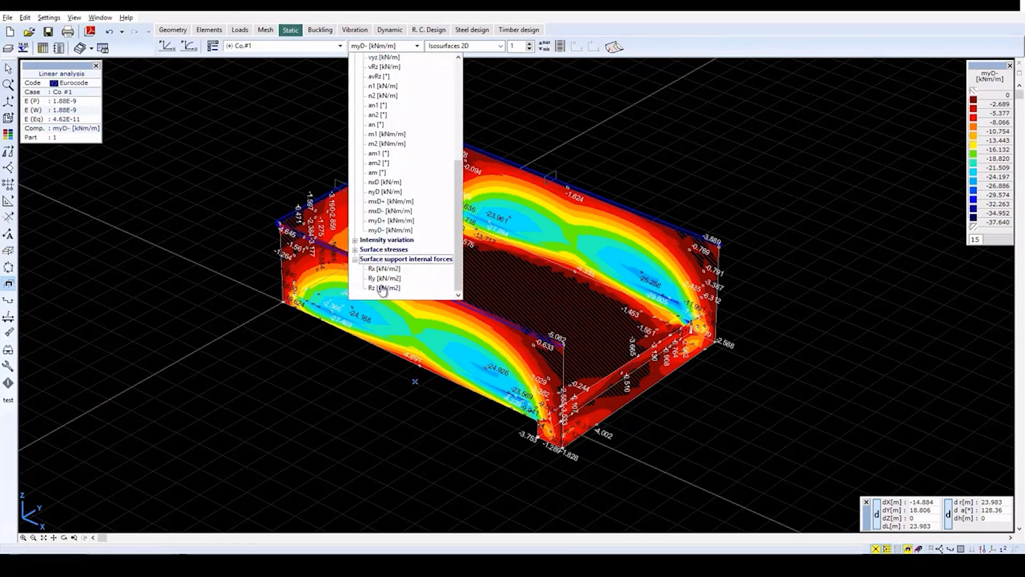
click(381, 289)
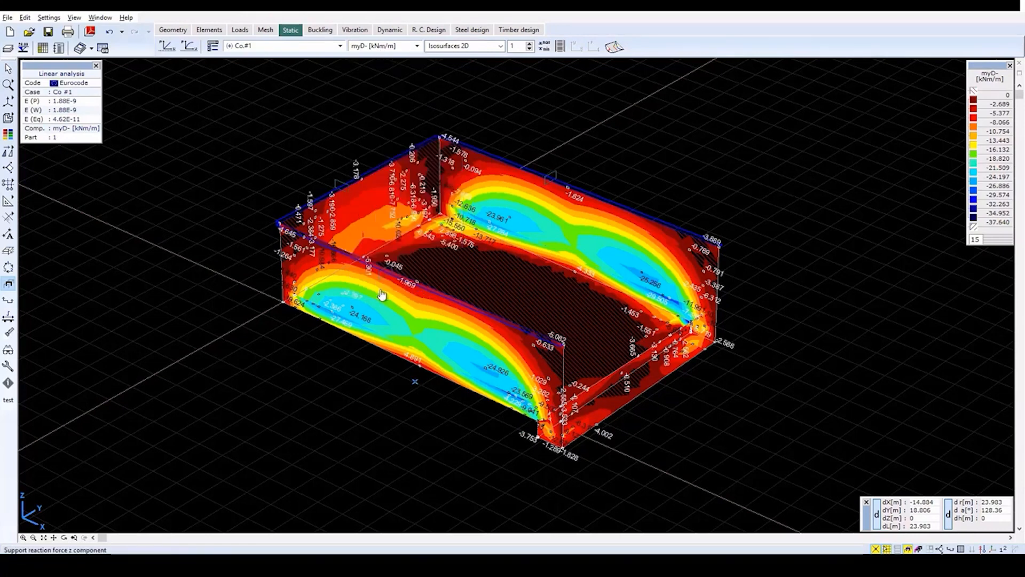